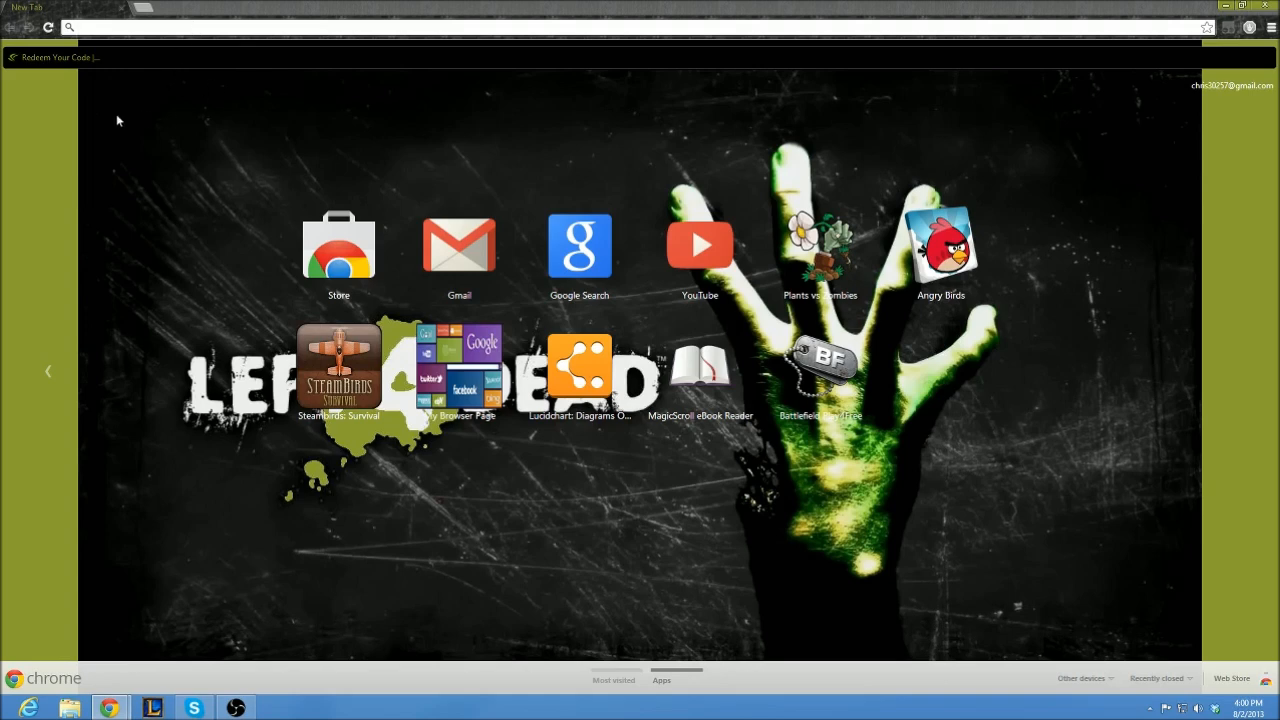
- Open obsproject.com, bring up the download page for the OBS installer and close it again
{"action": "type", "text": "obs"}
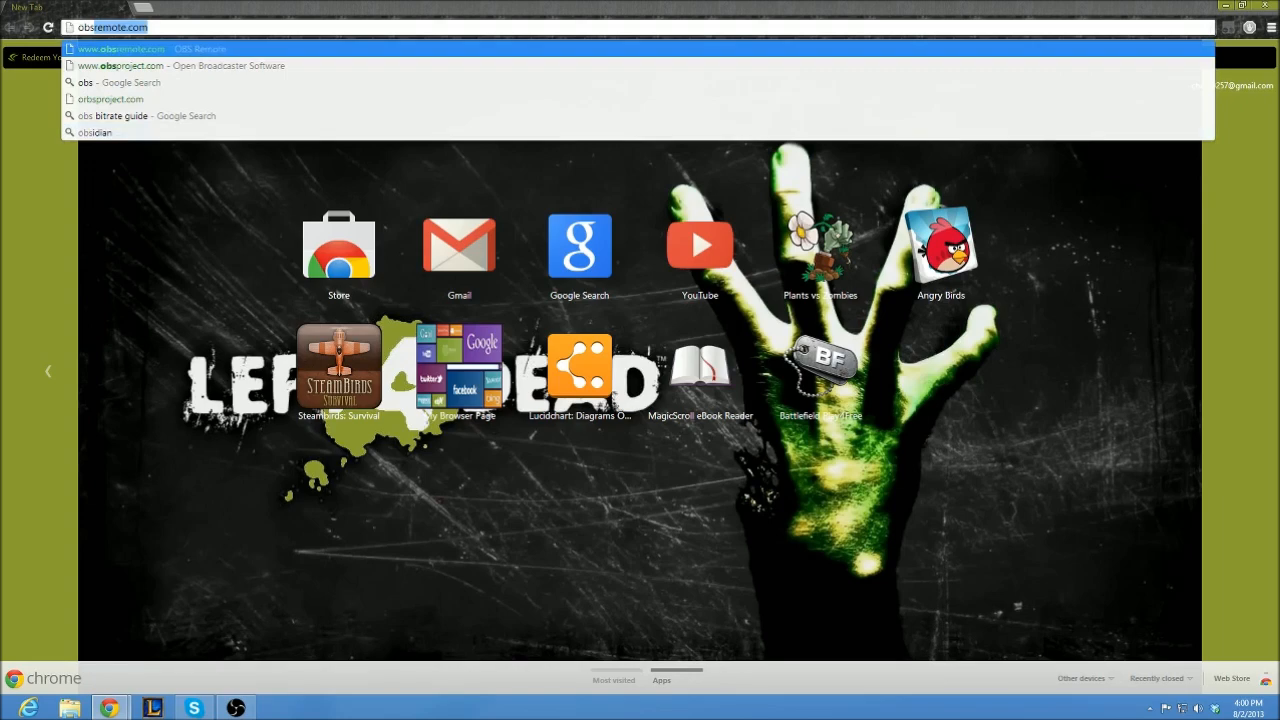
{"action": "type", "text": "projec"}
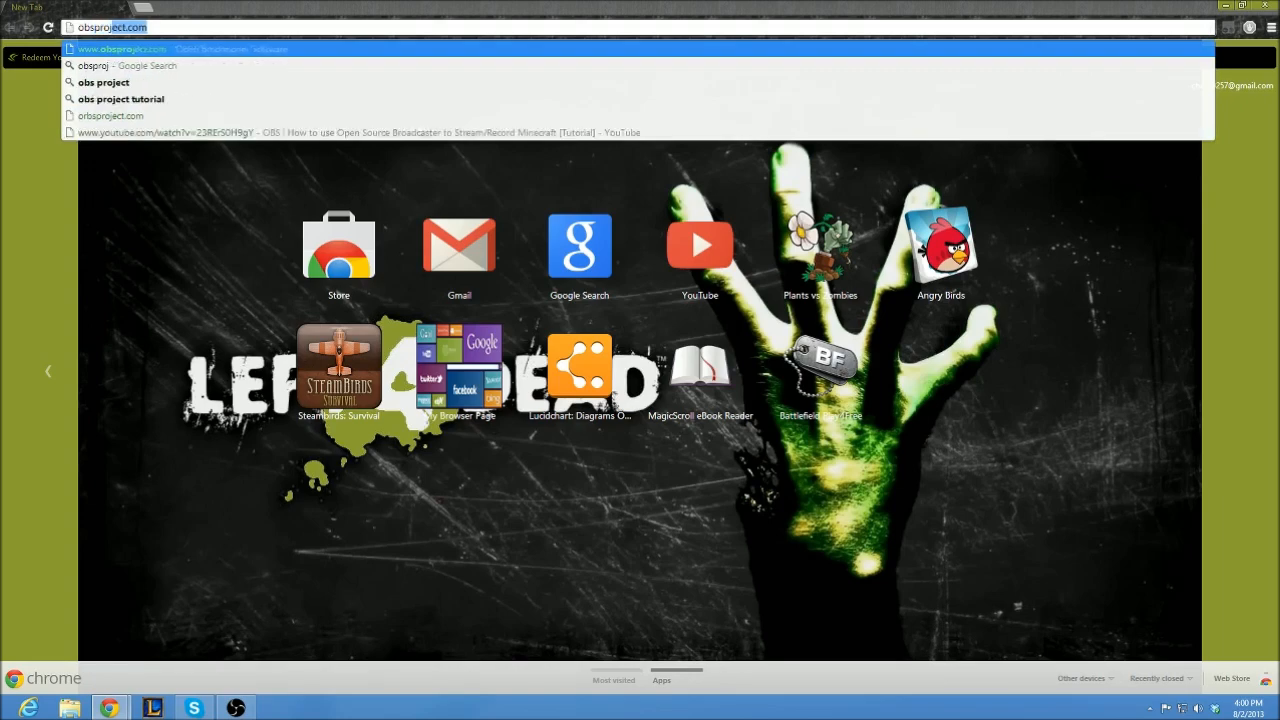
{"action": "type", "text": "t.com"}
{"action": "key", "text": "Return"}
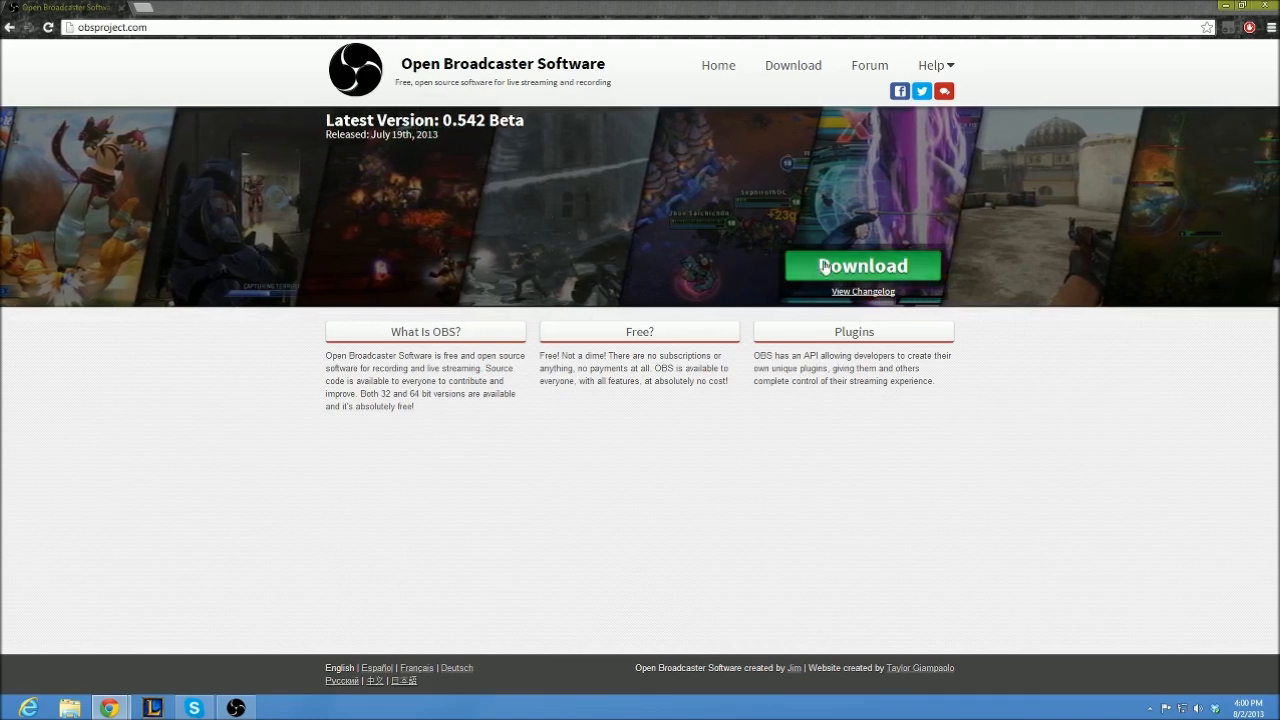
{"action": "left_click", "coordinate": [907, 263]}
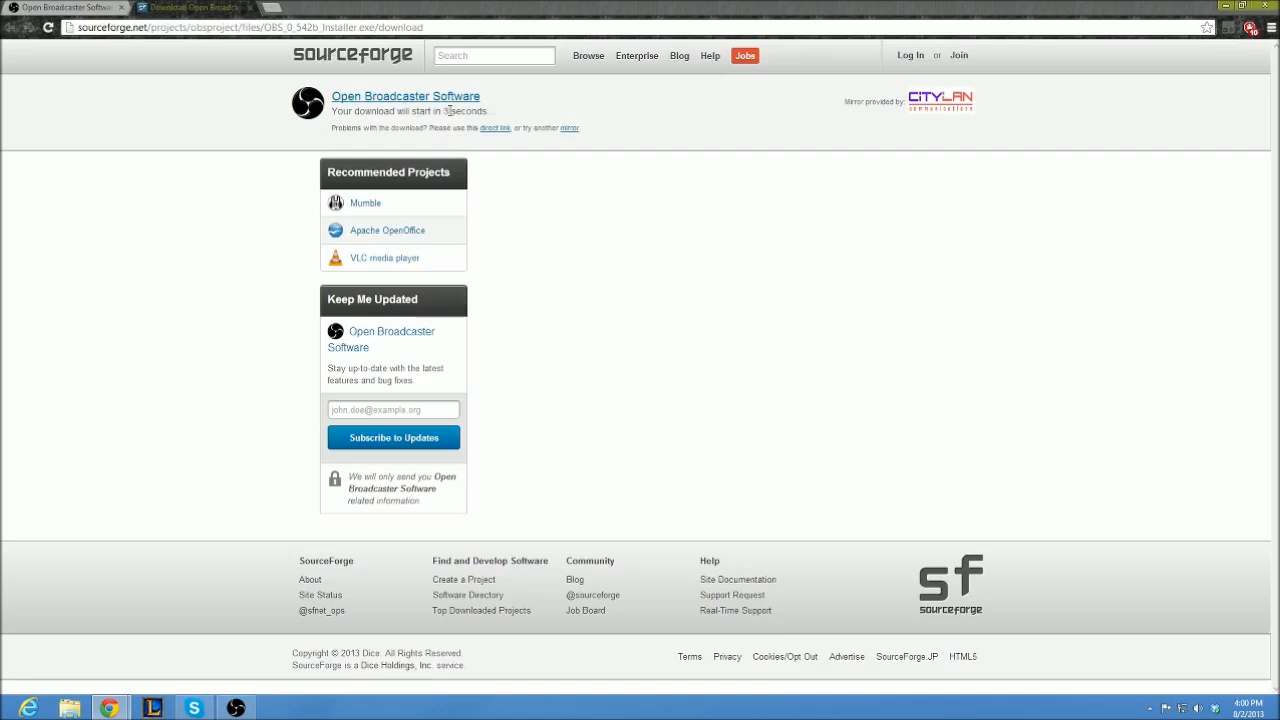
{"action": "left_click", "coordinate": [251, 8]}
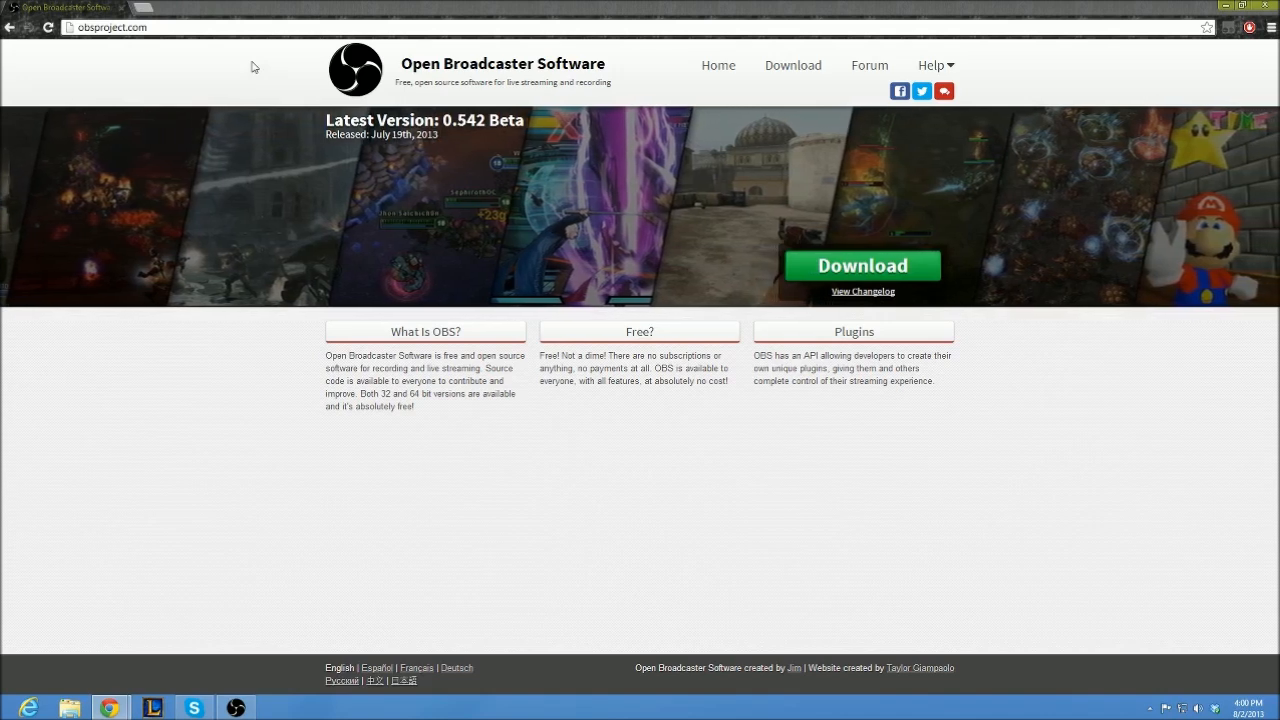
{"action": "left_click_drag", "start_coordinate": [855, 527], "coordinate": [332, 62]}
{"action": "left_click", "coordinate": [89, 543]}
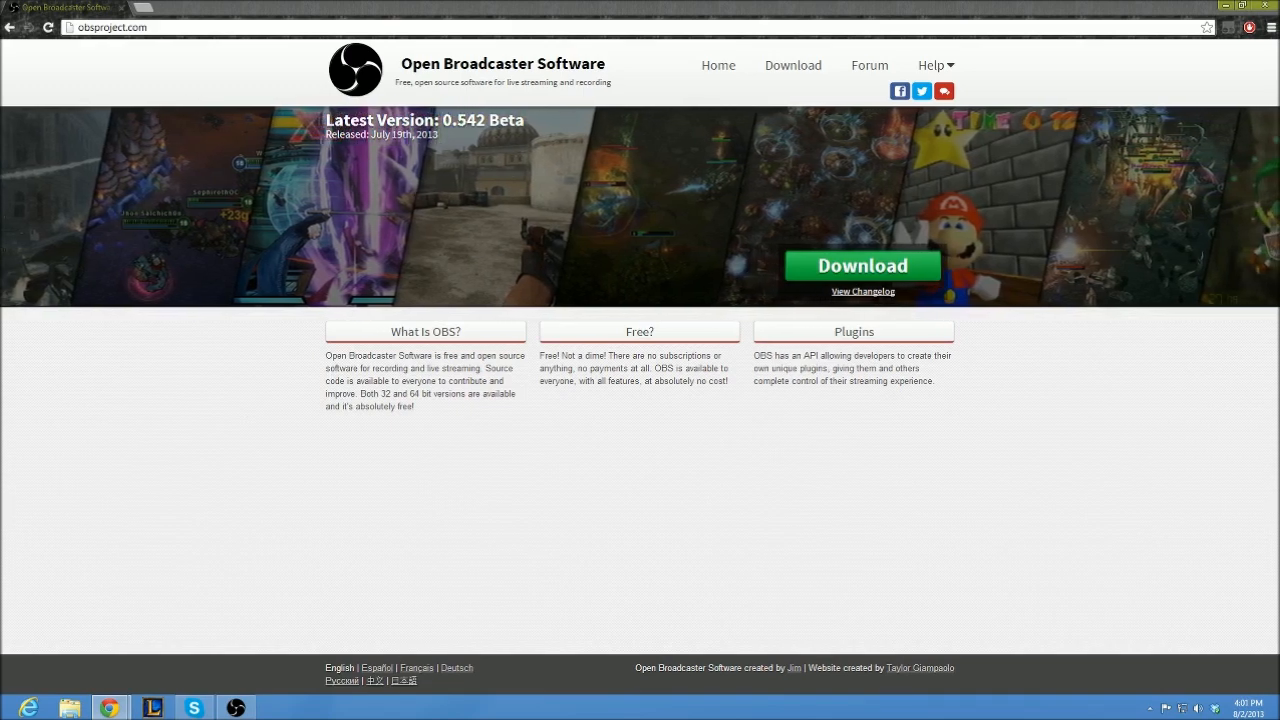
- Switch to Open Broadcaster Software and open its settings
{"action": "left_click_drag", "start_coordinate": [1279, 30], "coordinate": [390, 6]}
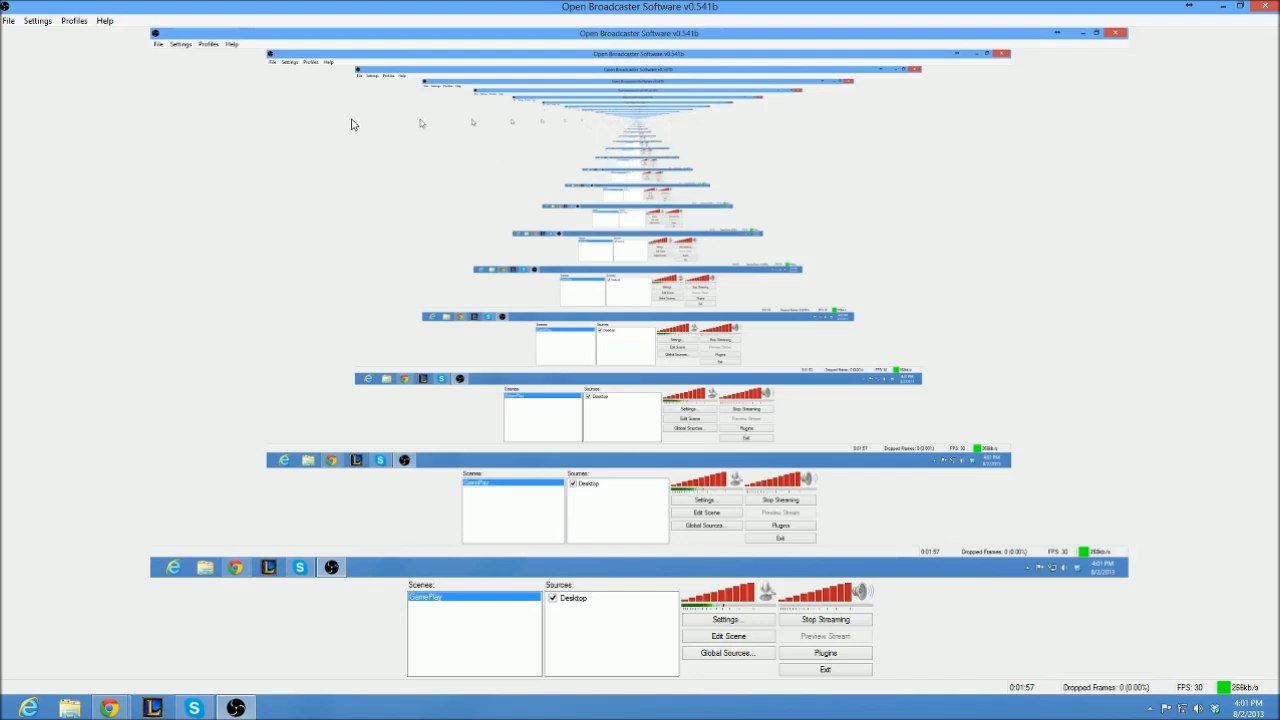
{"action": "left_click", "coordinate": [40, 22]}
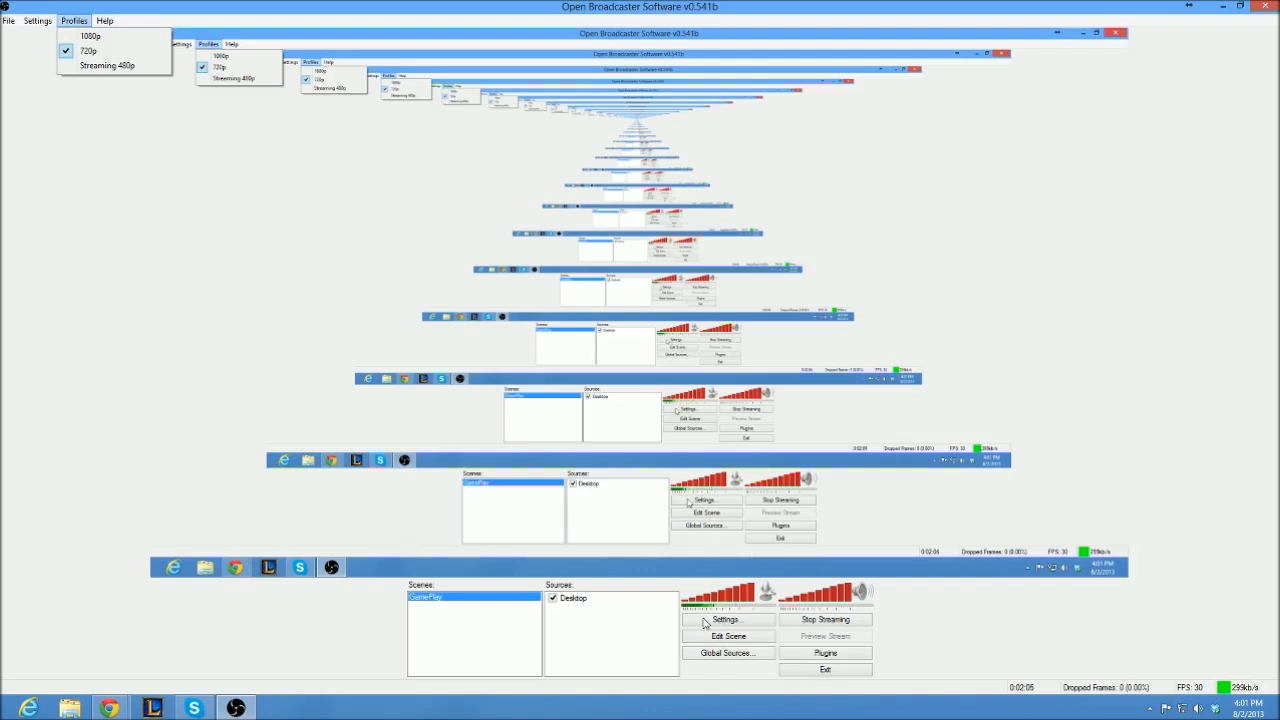
{"action": "left_click", "coordinate": [705, 621]}
{"action": "left_click_drag", "start_coordinate": [590, 147], "coordinate": [596, 71]}
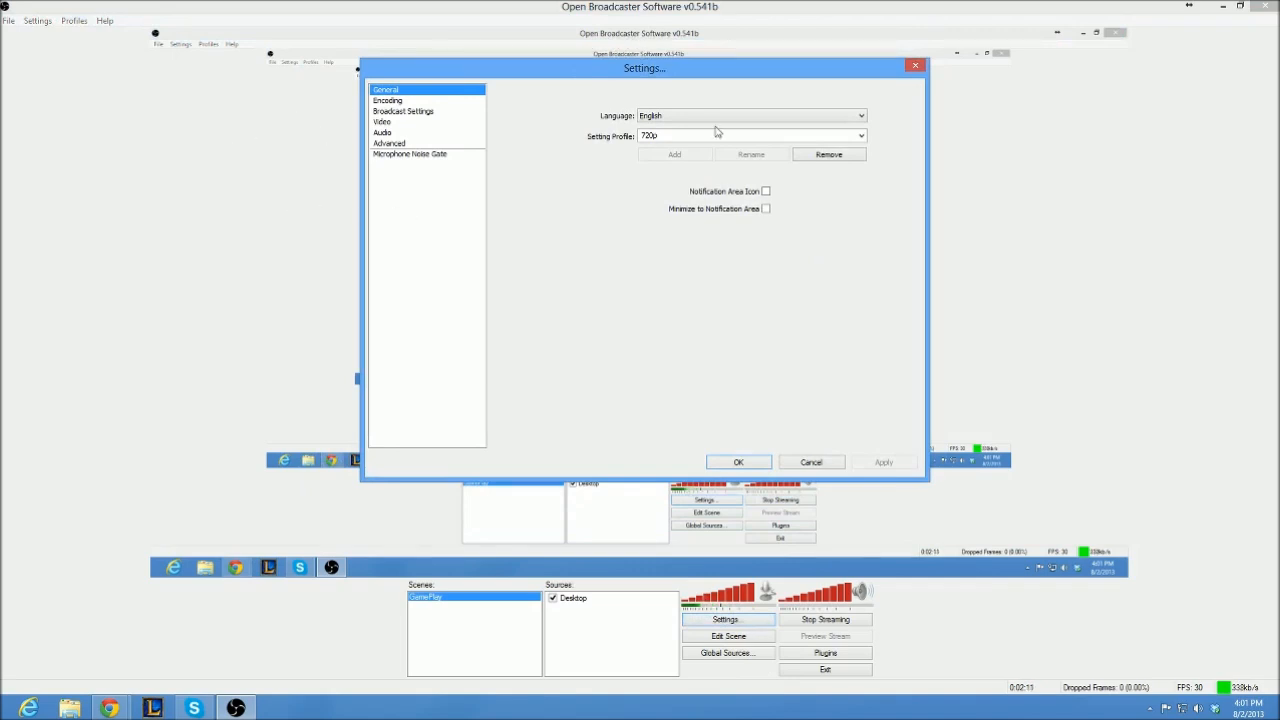
- Add a new setting profile named Tutorial
{"action": "left_click", "coordinate": [861, 136]}
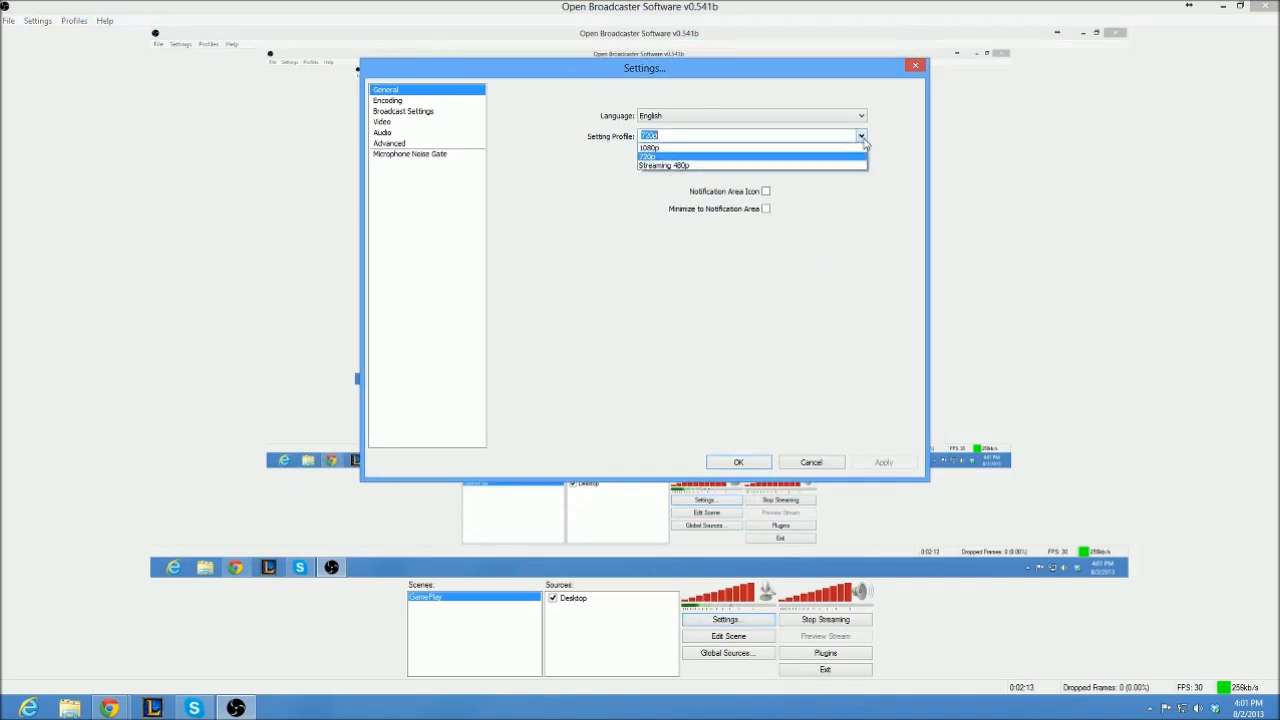
{"action": "left_click", "coordinate": [861, 137]}
{"action": "left_click", "coordinate": [862, 137]}
{"action": "left_click", "coordinate": [862, 156]}
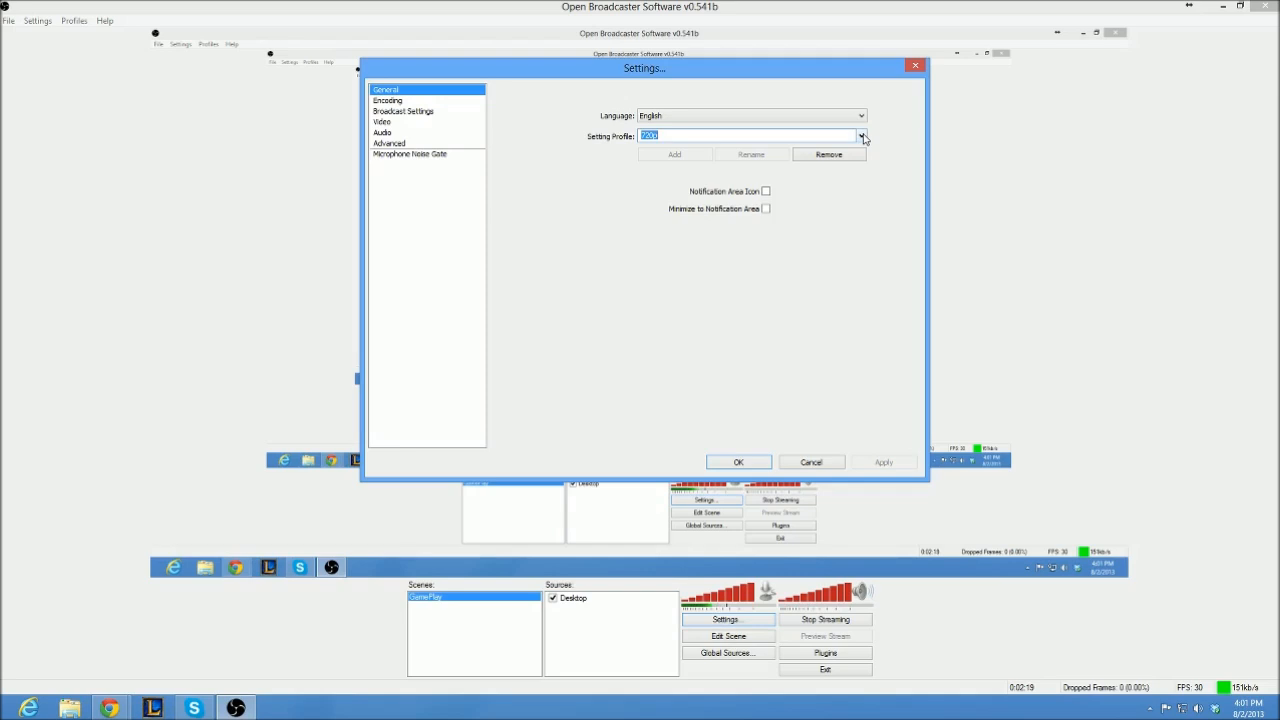
{"action": "left_click", "coordinate": [801, 134]}
{"action": "double_click", "coordinate": [801, 134]}
{"action": "type", "text": "T"}
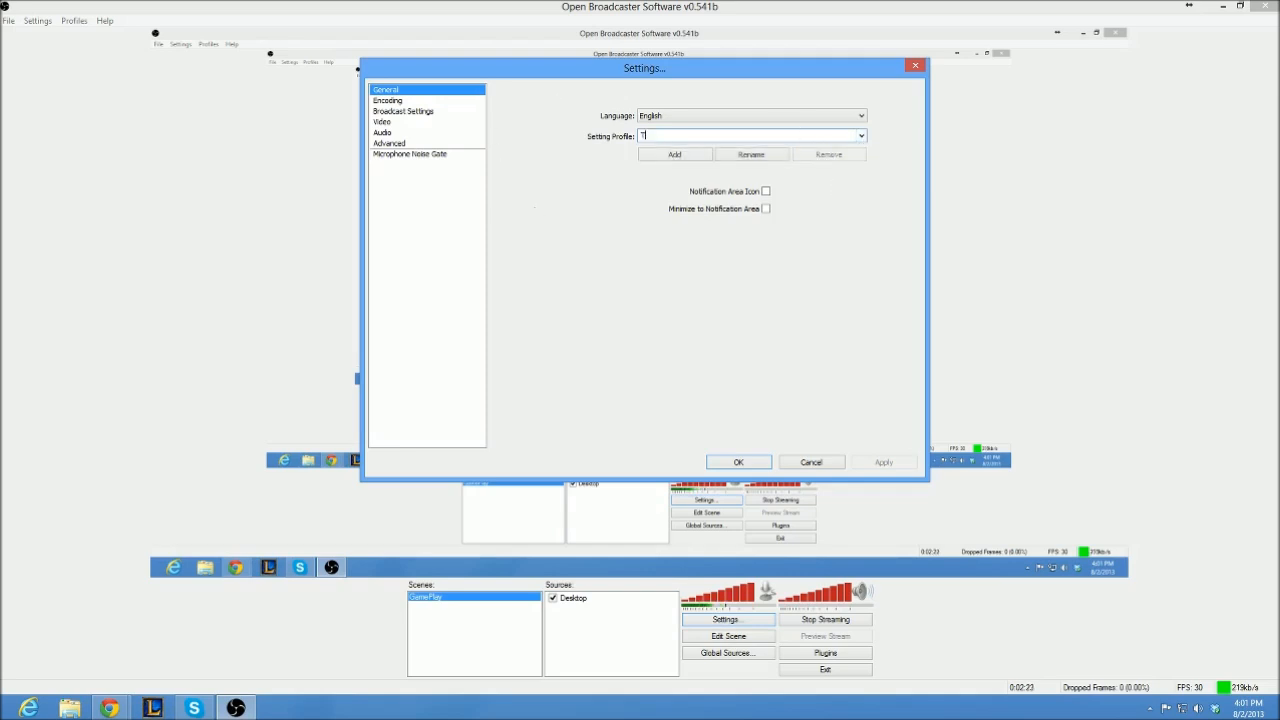
{"action": "type", "text": "utorial"}
{"action": "left_click", "coordinate": [647, 158]}
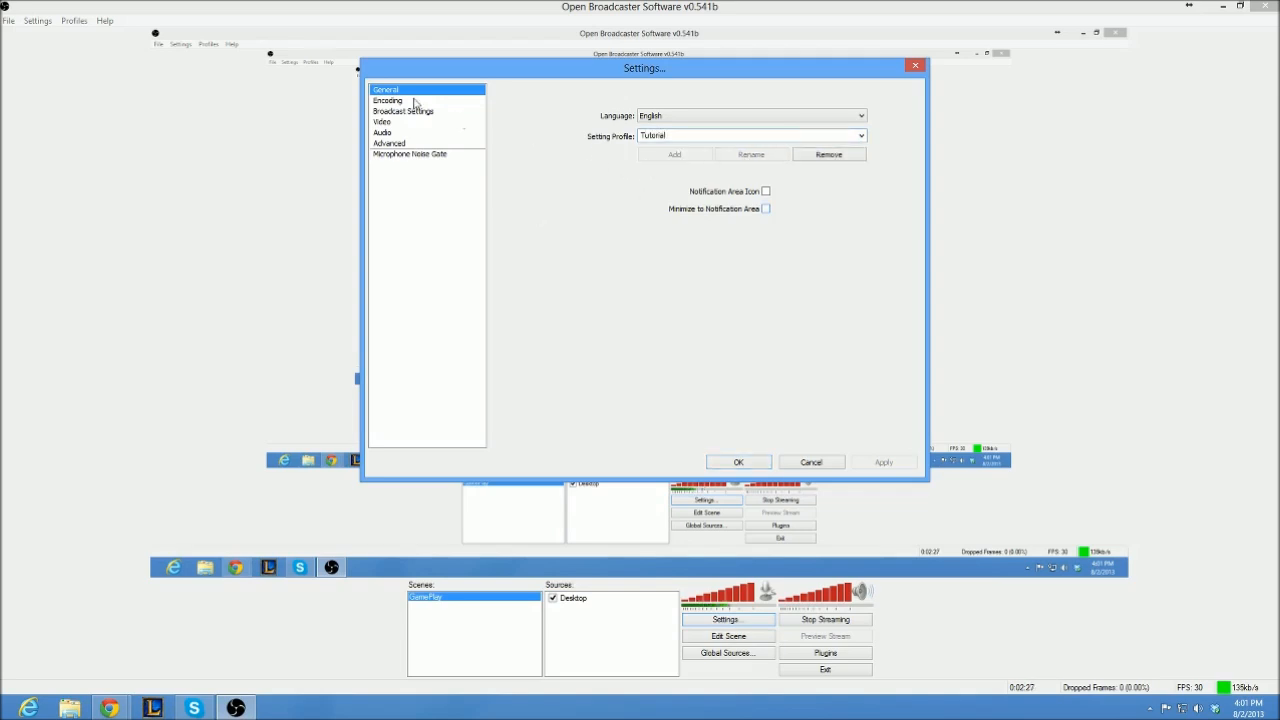
- Look through the profile list, the language options and the encoding, broadcast and video settings, returning to the encoding settings
{"action": "left_click", "coordinate": [861, 135]}
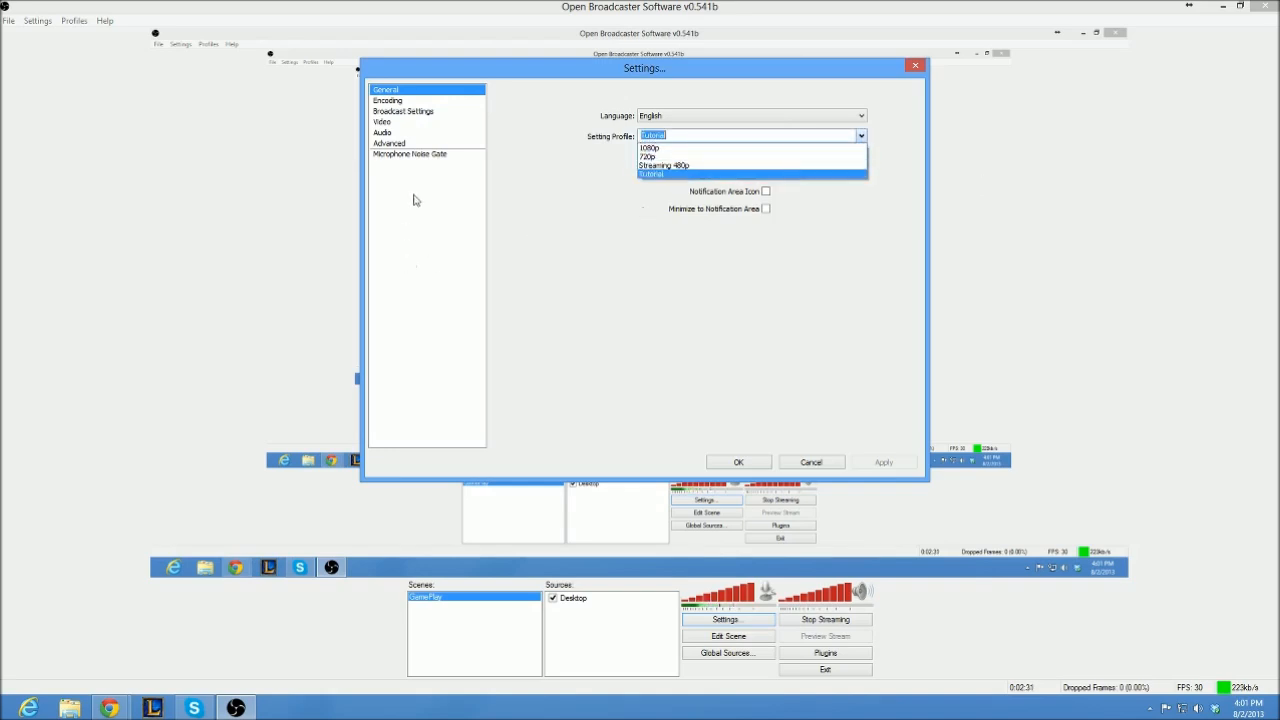
{"action": "left_click", "coordinate": [397, 104]}
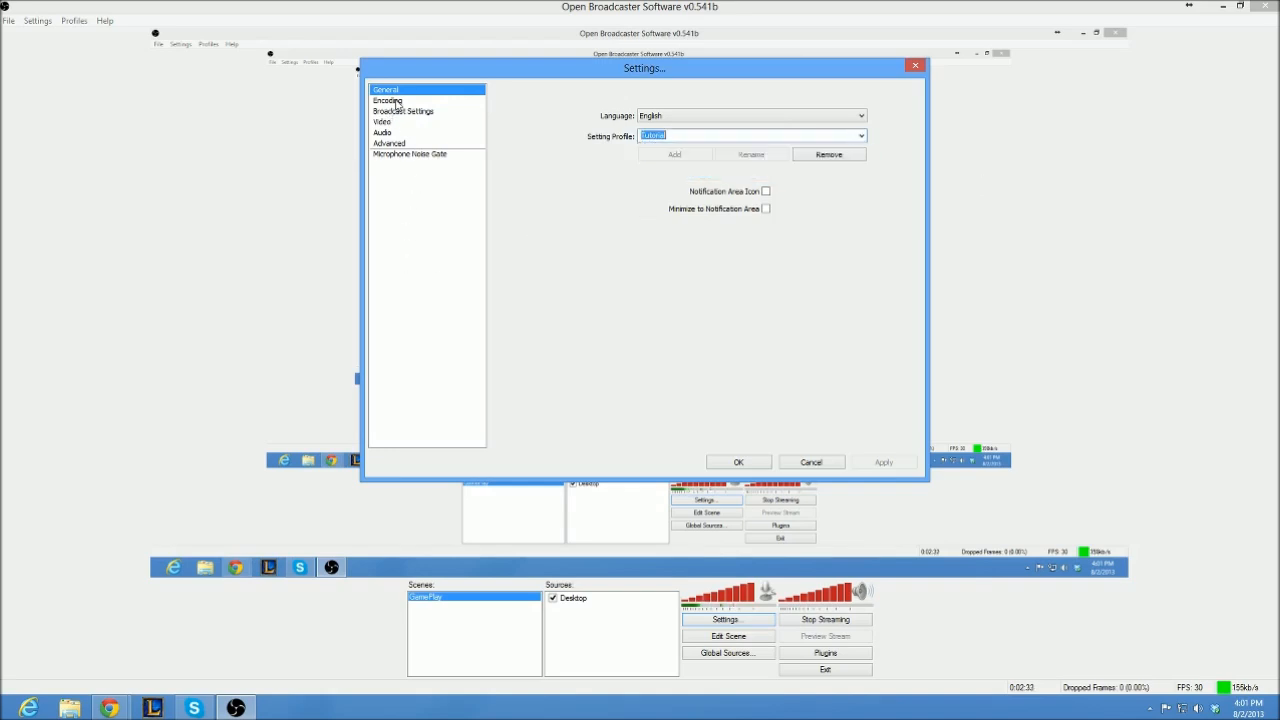
{"action": "left_click", "coordinate": [397, 102]}
{"action": "left_click", "coordinate": [392, 90]}
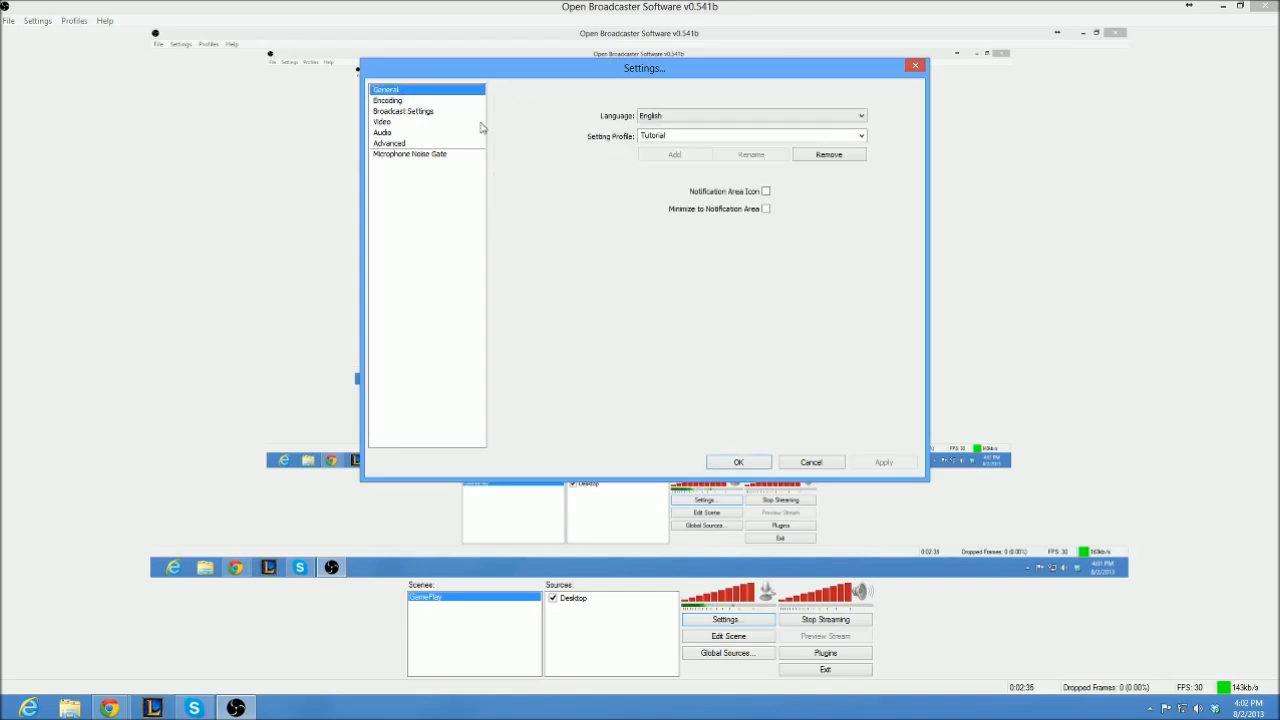
{"action": "left_click", "coordinate": [727, 121]}
{"action": "left_click", "coordinate": [727, 121]}
{"action": "left_click", "coordinate": [400, 103]}
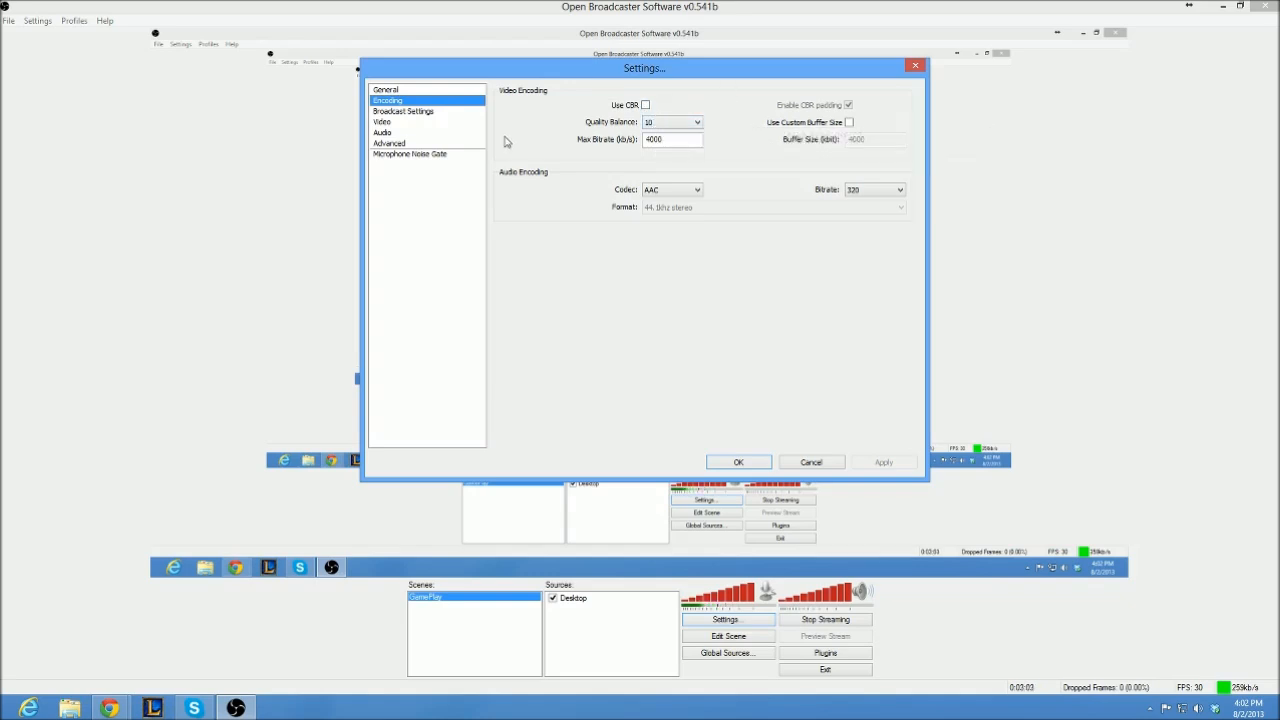
{"action": "left_click", "coordinate": [435, 112]}
{"action": "left_click", "coordinate": [435, 122]}
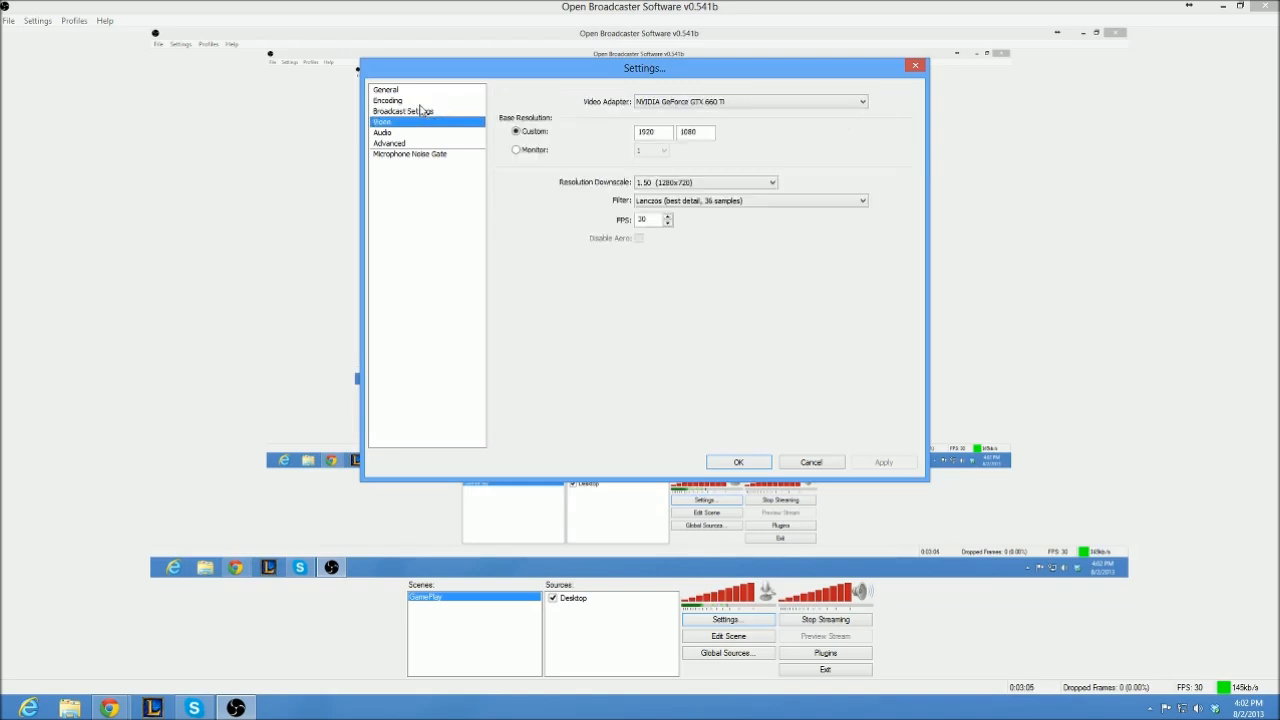
{"action": "left_click", "coordinate": [395, 101]}
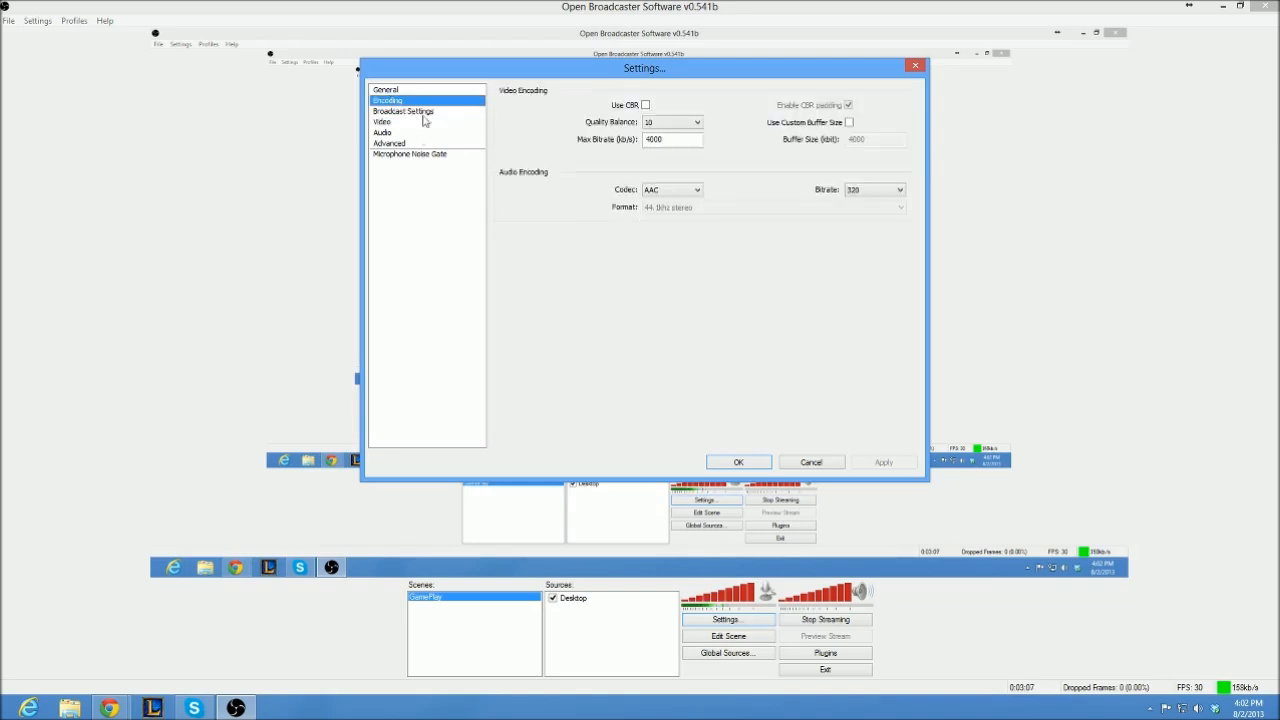
- Try a quality balance of 8 for the video encoding and set it back to 10
{"action": "left_click", "coordinate": [672, 122]}
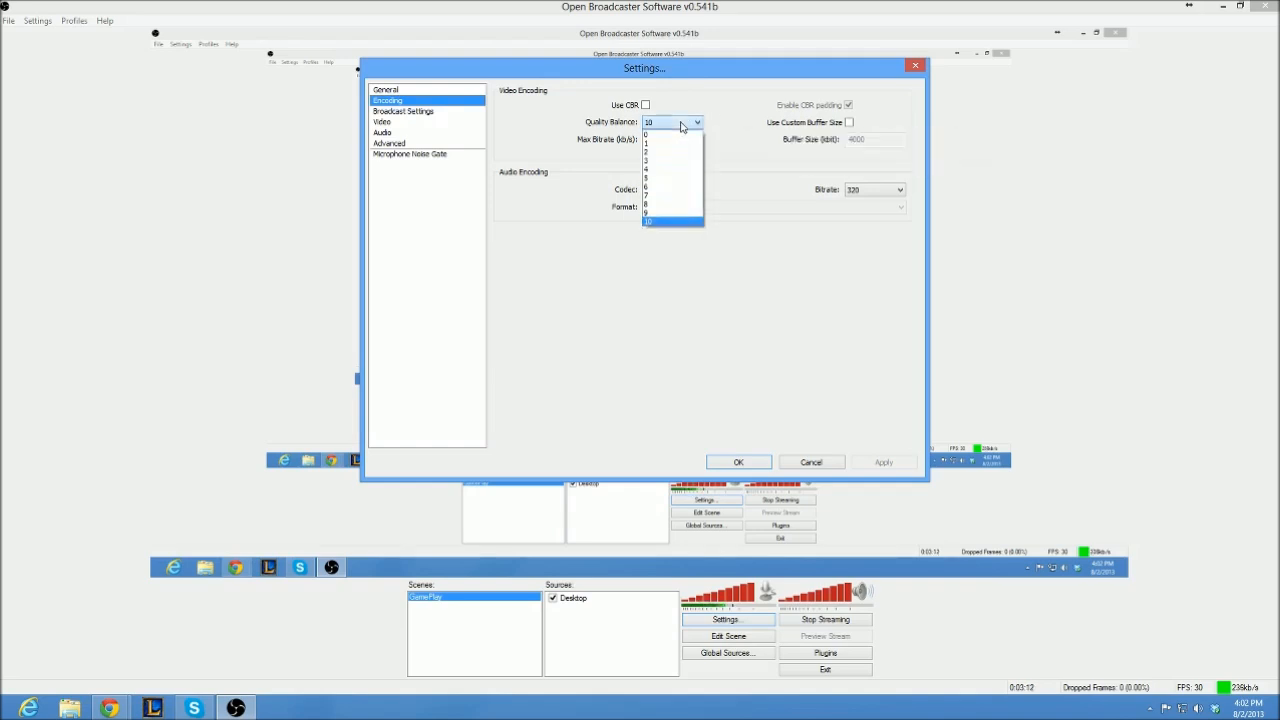
{"action": "left_click", "coordinate": [672, 208]}
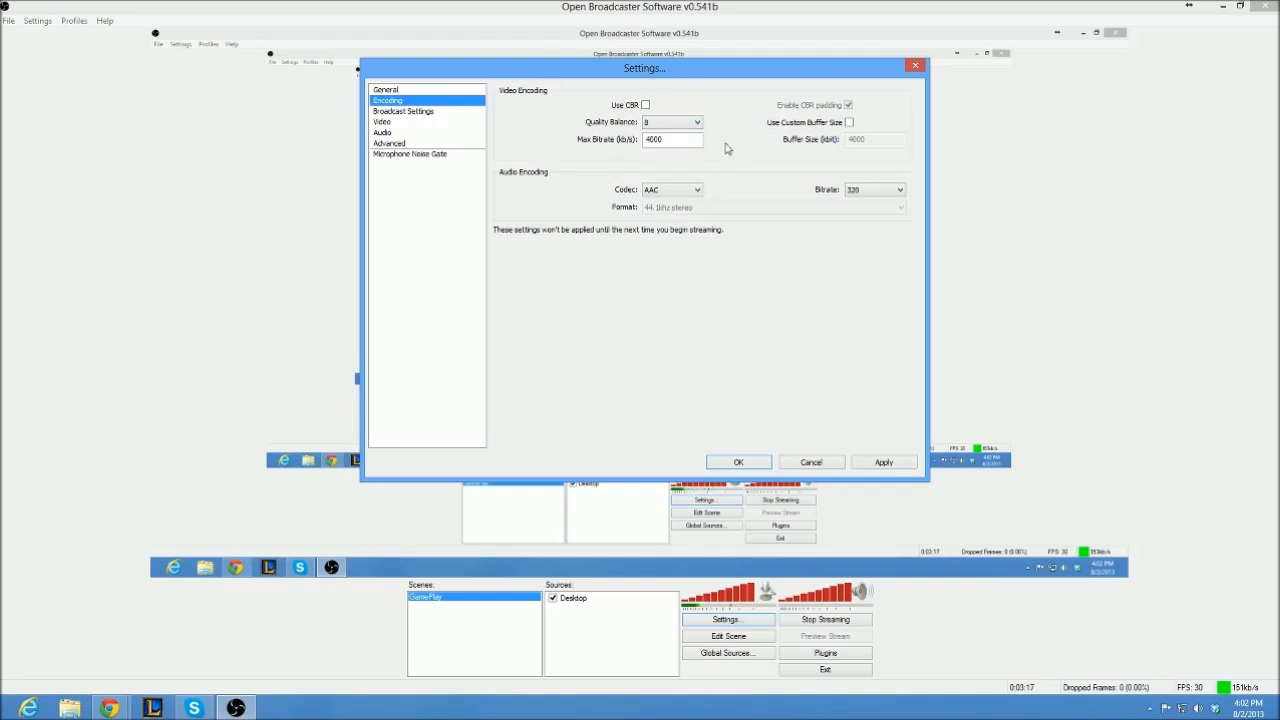
{"action": "left_click", "coordinate": [696, 122]}
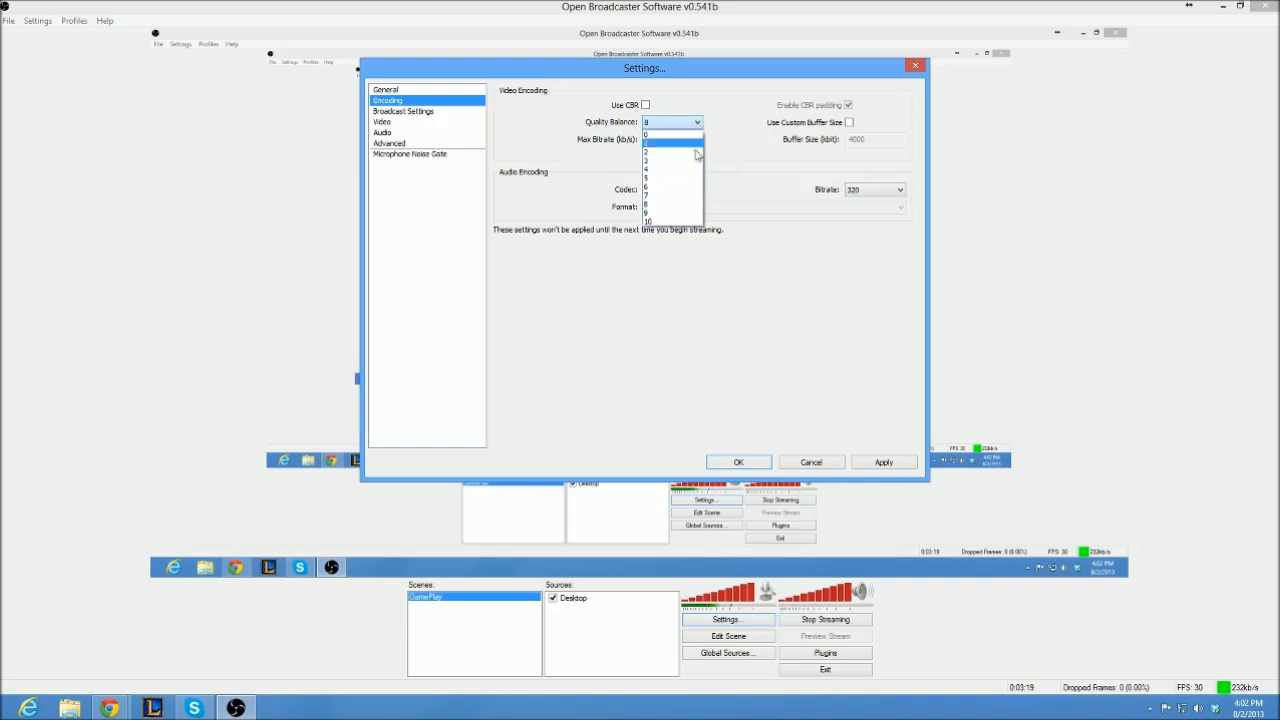
{"action": "left_click", "coordinate": [658, 221]}
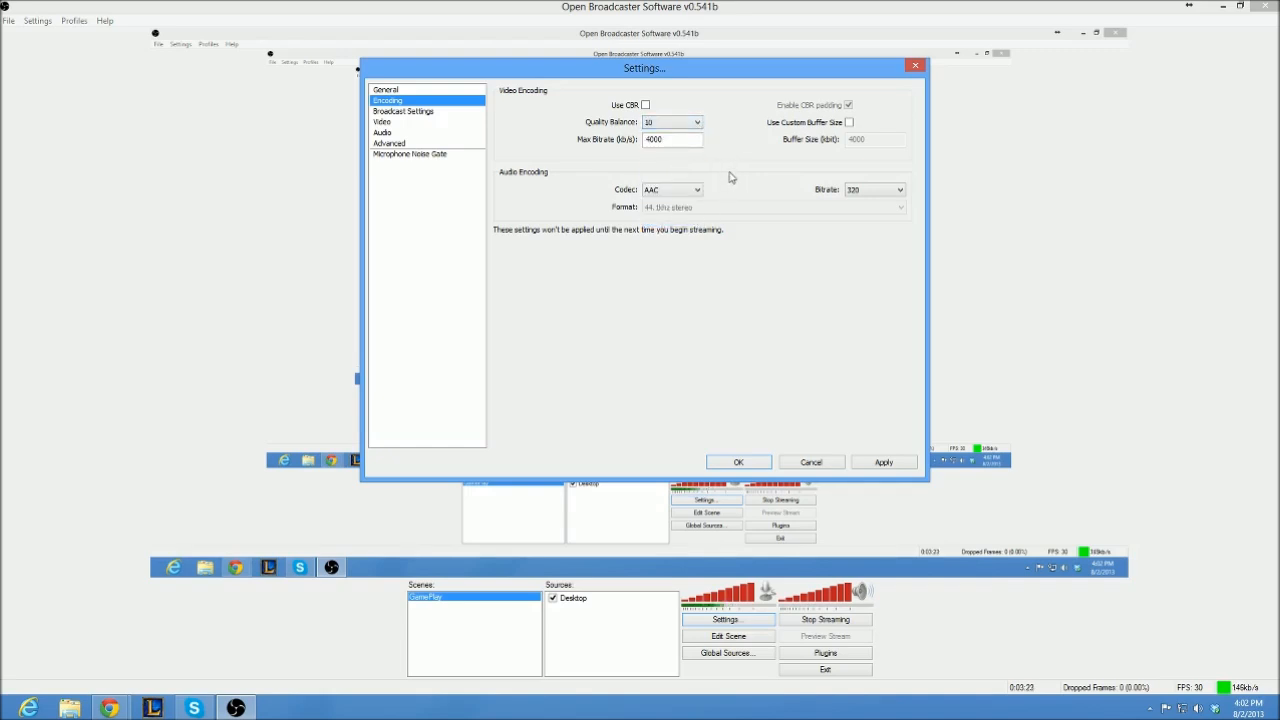
{"action": "left_click", "coordinate": [694, 124]}
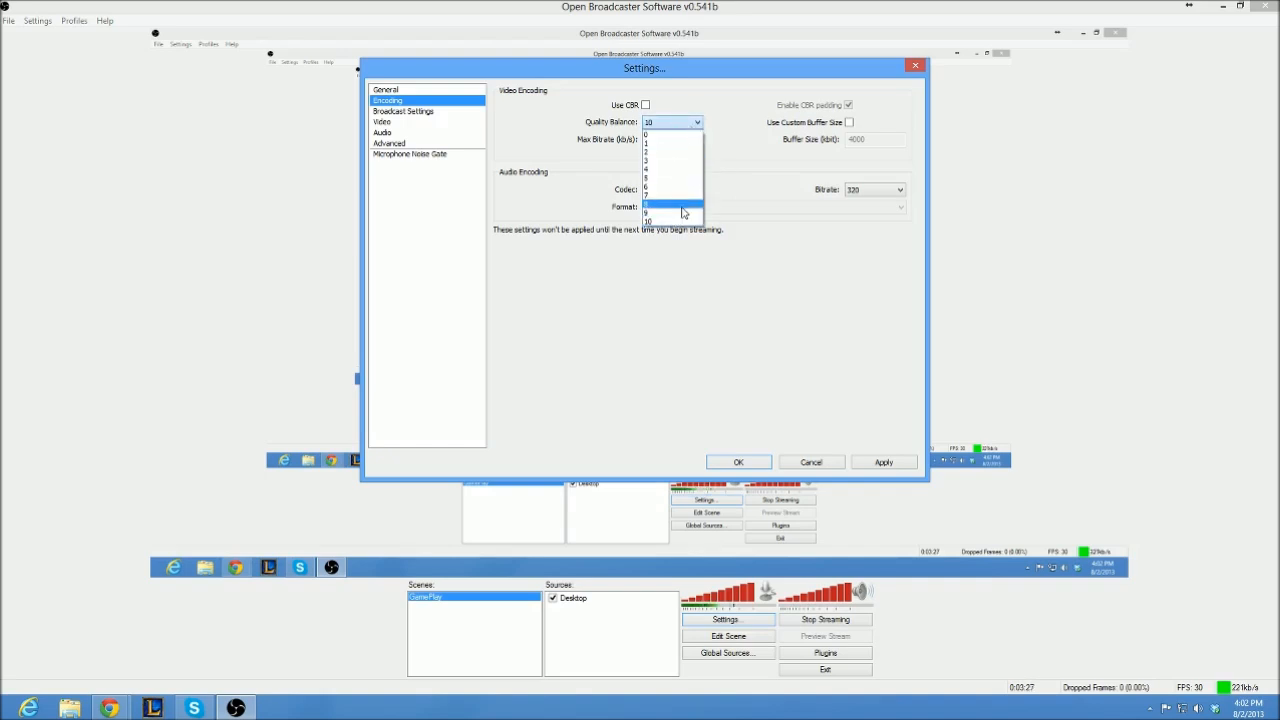
{"action": "left_click", "coordinate": [764, 181]}
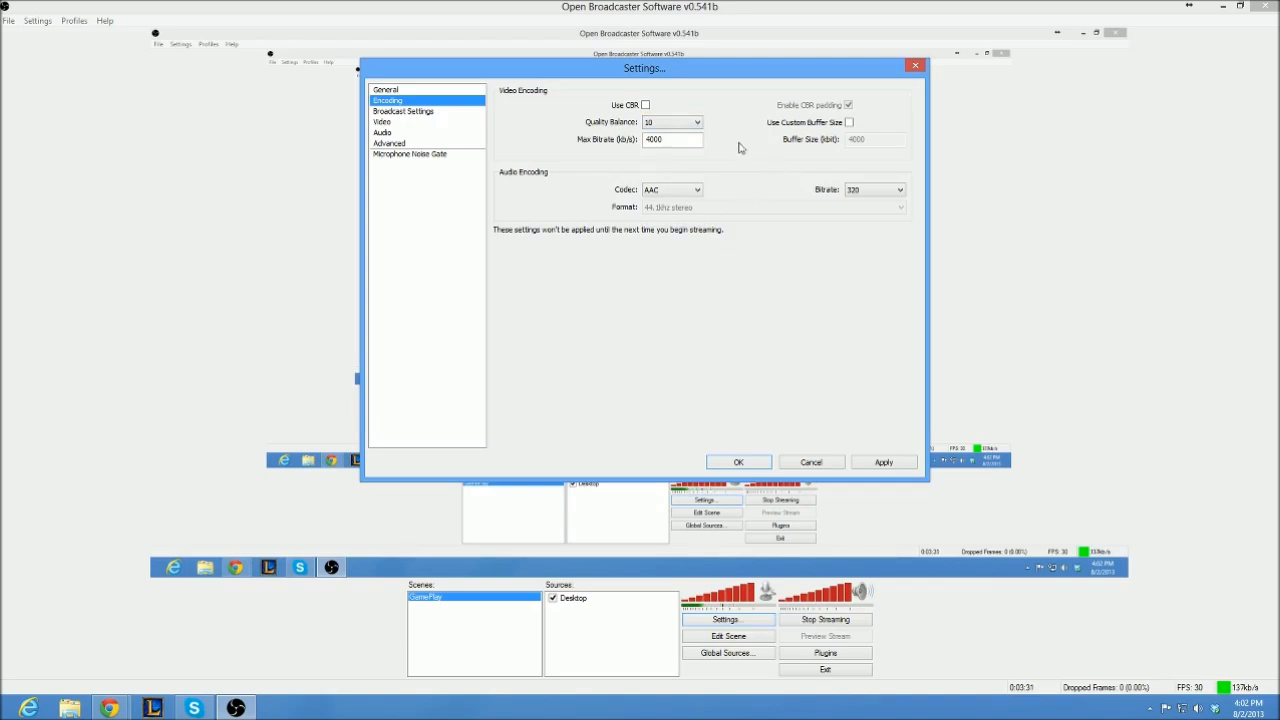
- Try an audio bitrate of 128 with the AAC codec and set the bitrate back to 320
{"action": "left_click", "coordinate": [690, 192]}
{"action": "left_click", "coordinate": [690, 193]}
{"action": "left_click", "coordinate": [895, 190]}
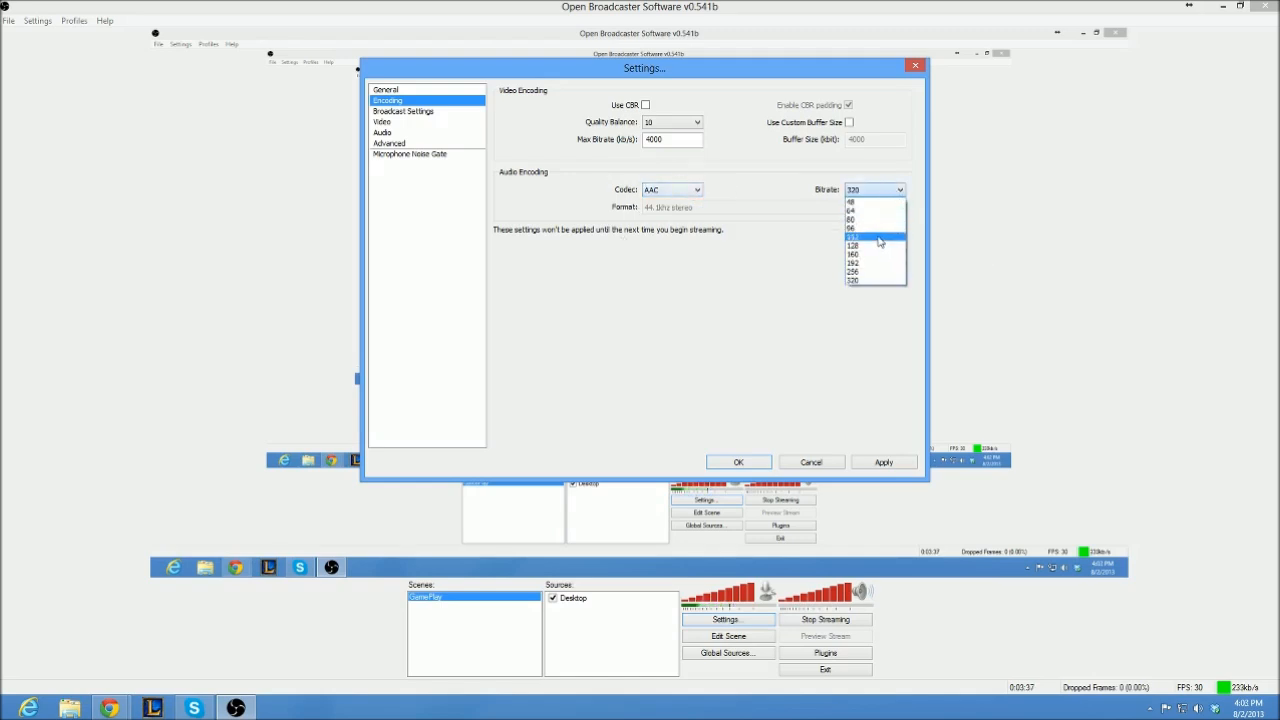
{"action": "left_click", "coordinate": [878, 245]}
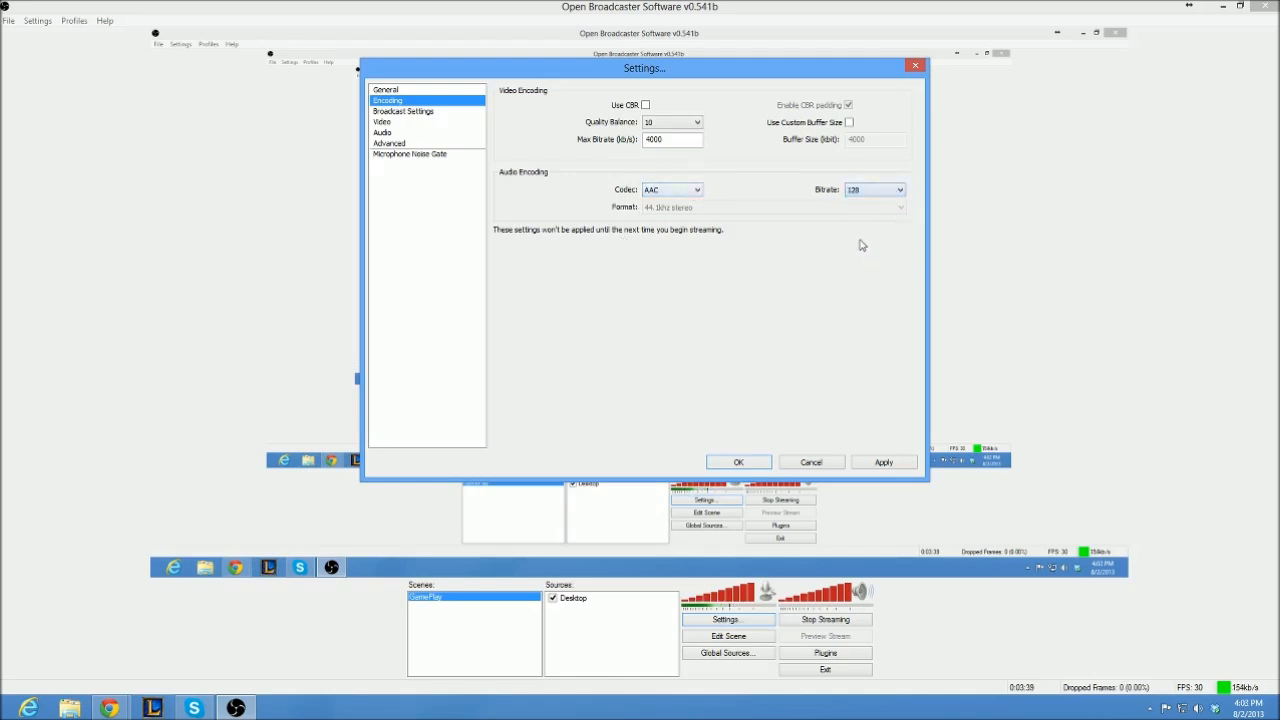
{"action": "left_click", "coordinate": [877, 191]}
{"action": "left_click", "coordinate": [876, 255]}
{"action": "left_click", "coordinate": [870, 190]}
{"action": "left_click", "coordinate": [859, 249]}
{"action": "left_click", "coordinate": [850, 190]}
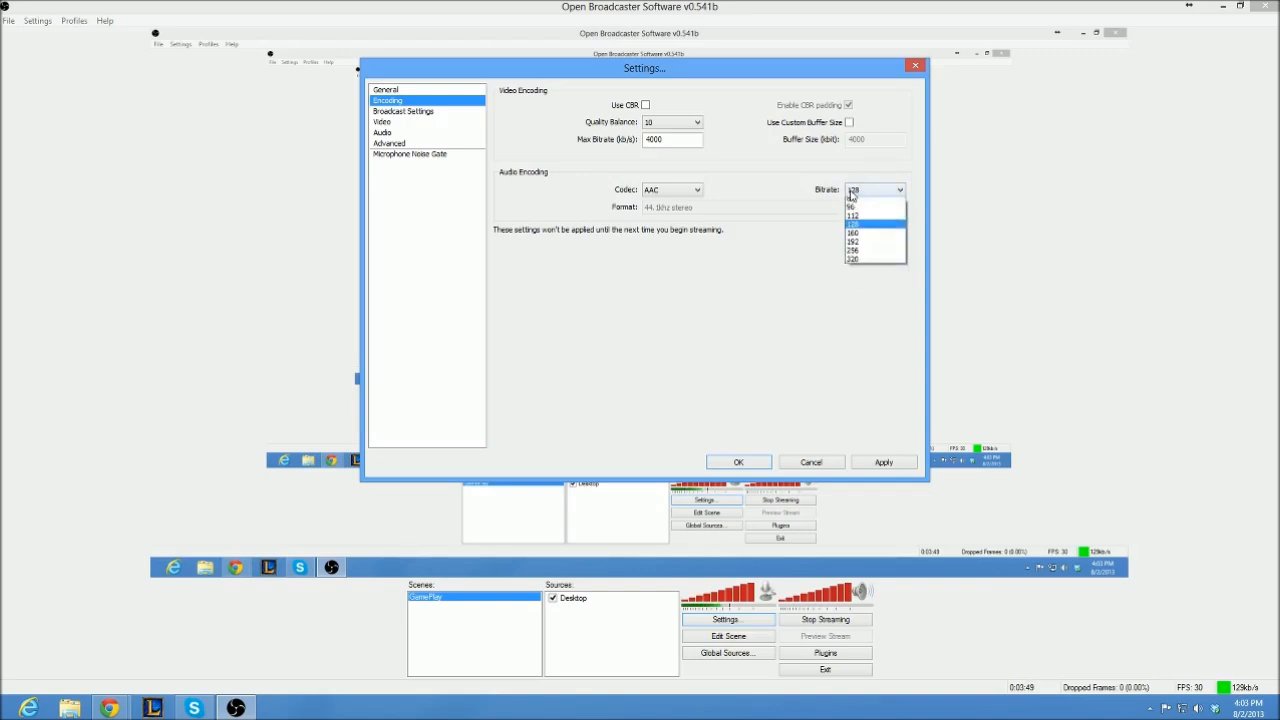
{"action": "left_click", "coordinate": [851, 280]}
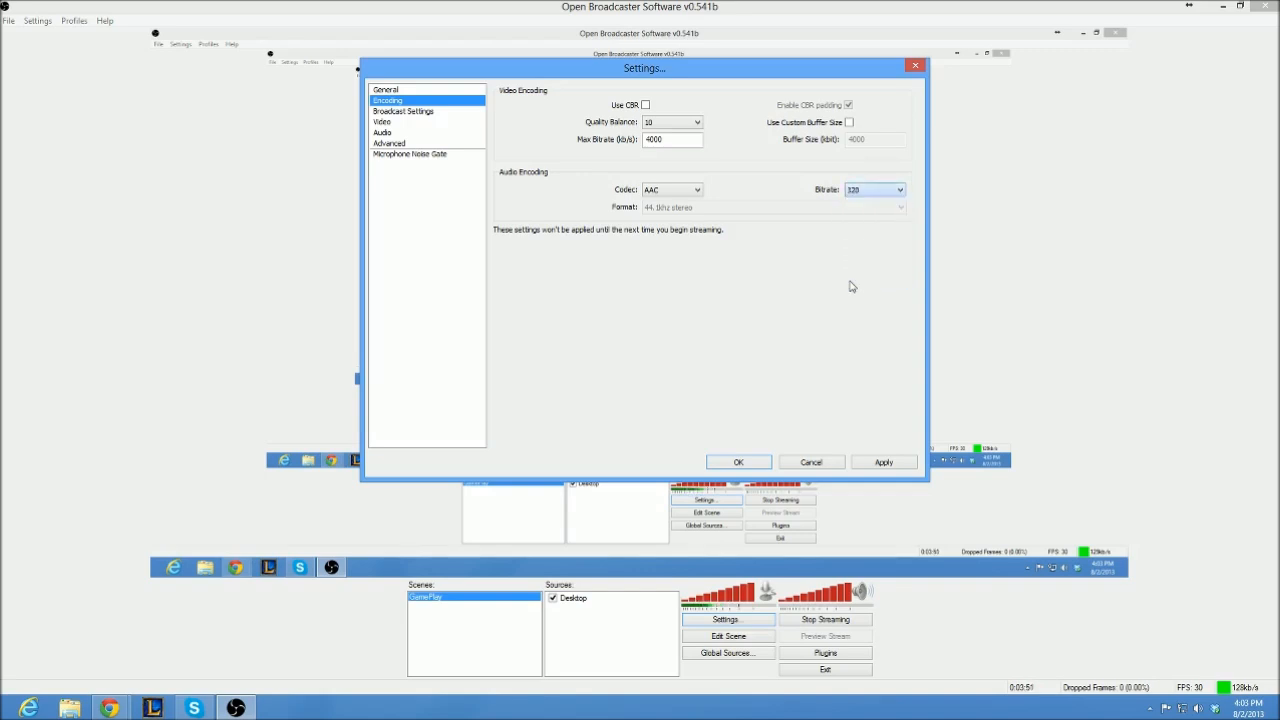
- Try an audio bitrate of 160 and return the bitrate to 320
{"action": "left_click", "coordinate": [855, 192]}
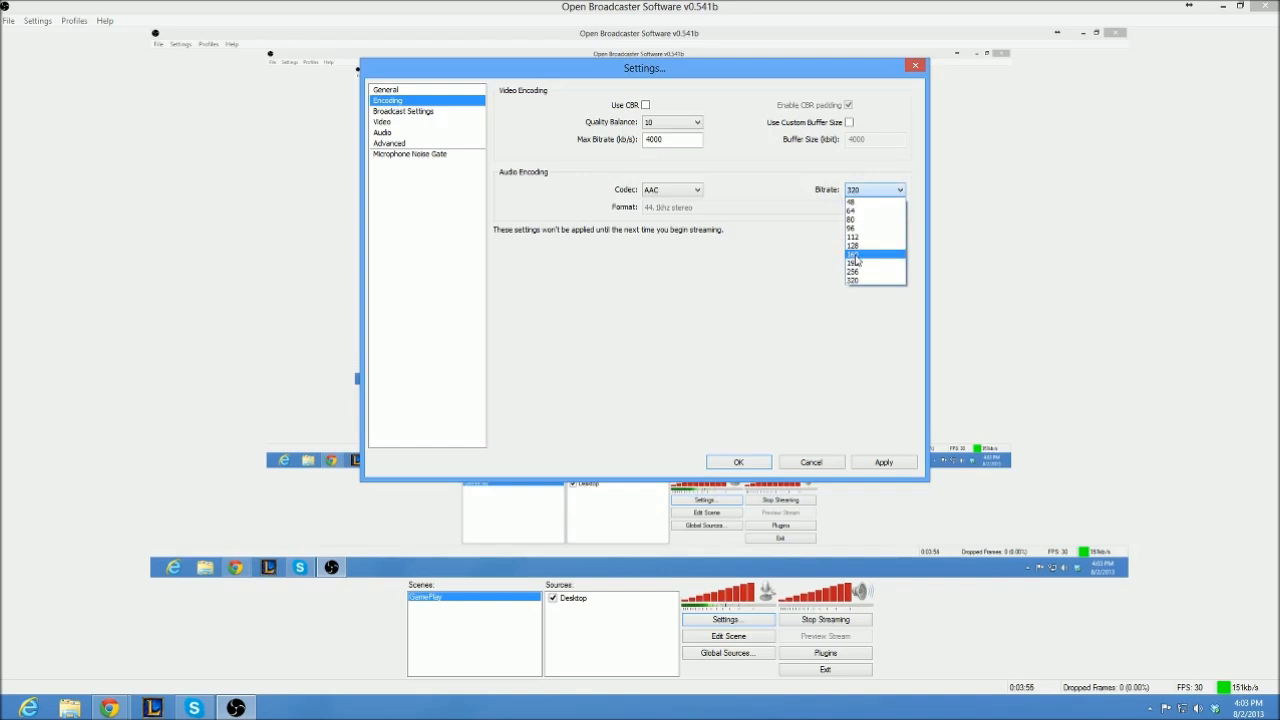
{"action": "left_click", "coordinate": [855, 255]}
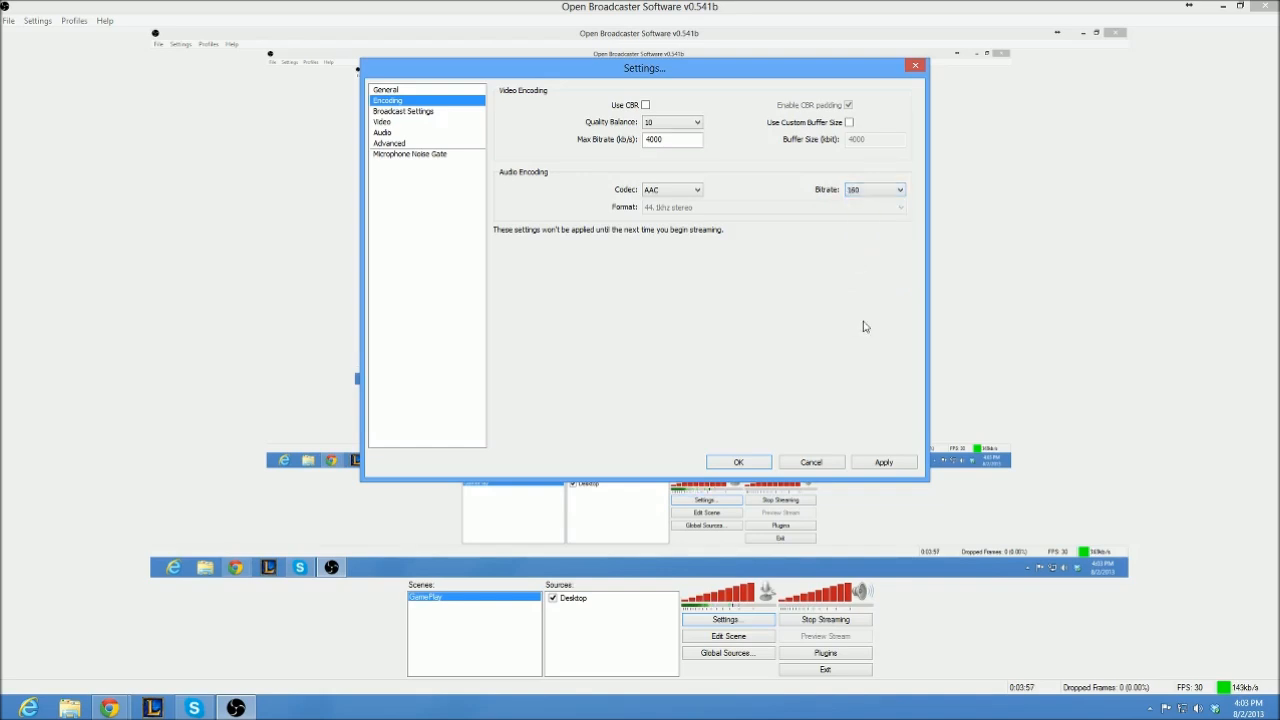
{"action": "left_click", "coordinate": [868, 190]}
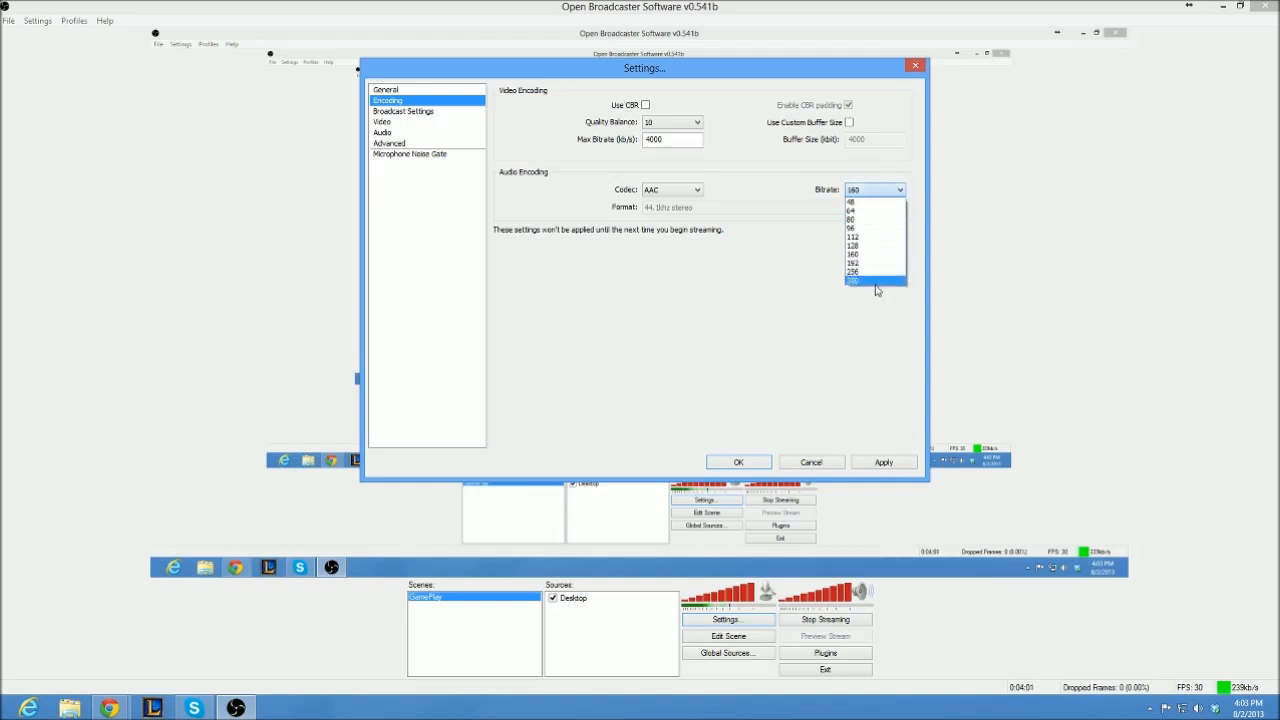
{"action": "left_click", "coordinate": [875, 282]}
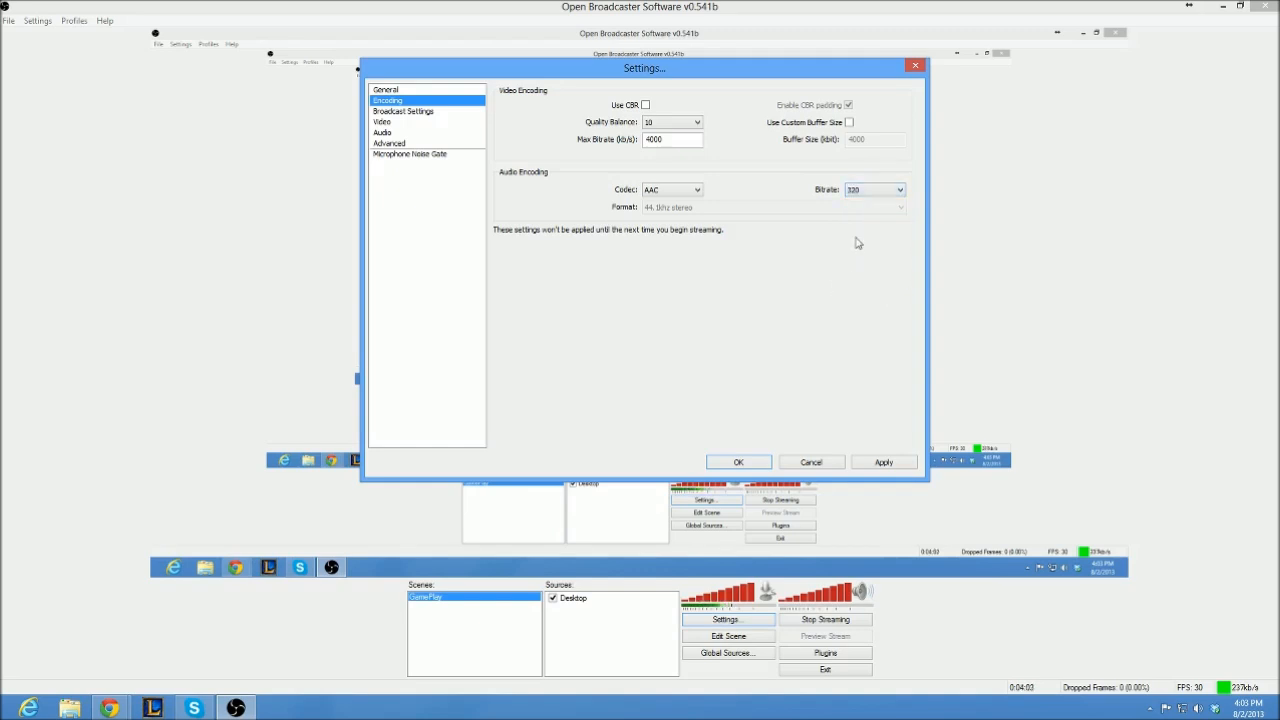
{"action": "left_click", "coordinate": [857, 189]}
{"action": "left_click", "coordinate": [856, 190]}
{"action": "left_click", "coordinate": [677, 141]}
{"action": "left_click_drag", "start_coordinate": [678, 144], "coordinate": [646, 142]}
{"action": "left_click", "coordinate": [670, 143]}
{"action": "mouse_move", "coordinate": [667, 141]}
{"action": "left_mouse_down"}
{"action": "mouse_move", "coordinate": [633, 141]}
{"action": "mouse_move", "coordinate": [664, 142]}
{"action": "mouse_move", "coordinate": [651, 142]}
{"action": "left_mouse_up"}
{"action": "left_click", "coordinate": [669, 143]}
{"action": "left_click", "coordinate": [652, 142]}
{"action": "double_click", "coordinate": [663, 141]}
{"action": "left_click", "coordinate": [663, 140]}
{"action": "key", "text": "alt+Tab"}
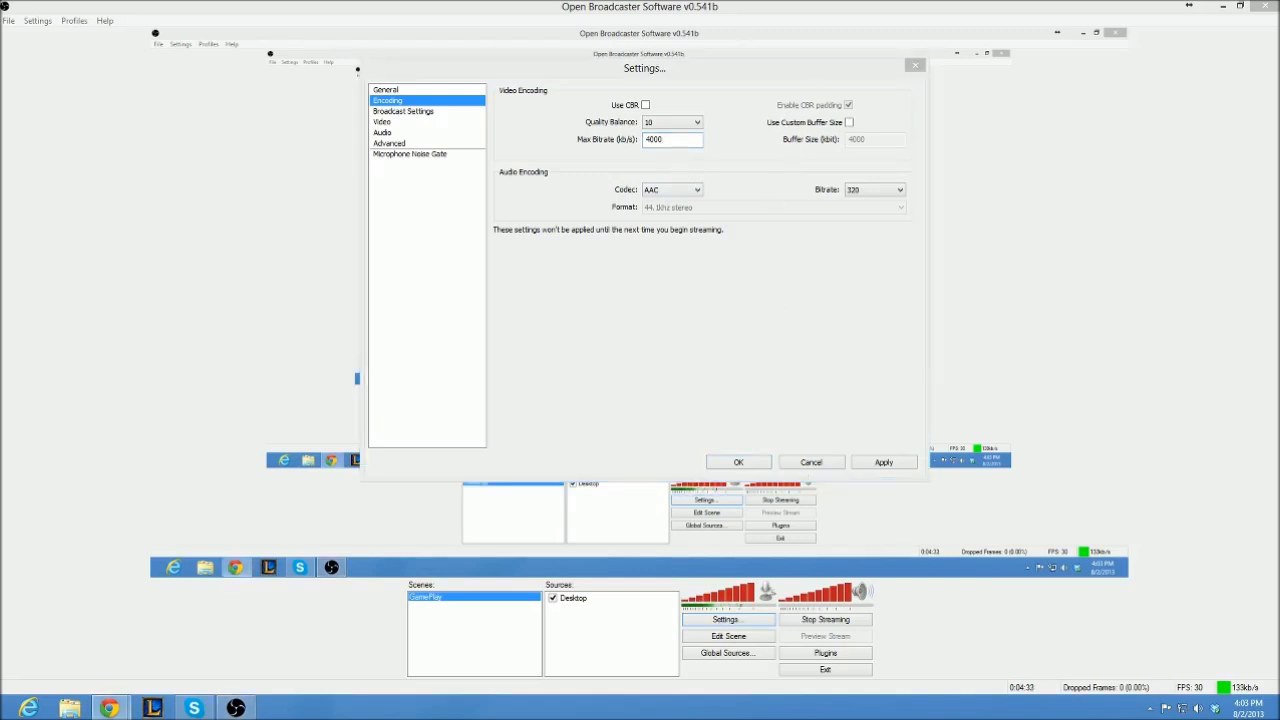
{"action": "left_click", "coordinate": [730, 158]}
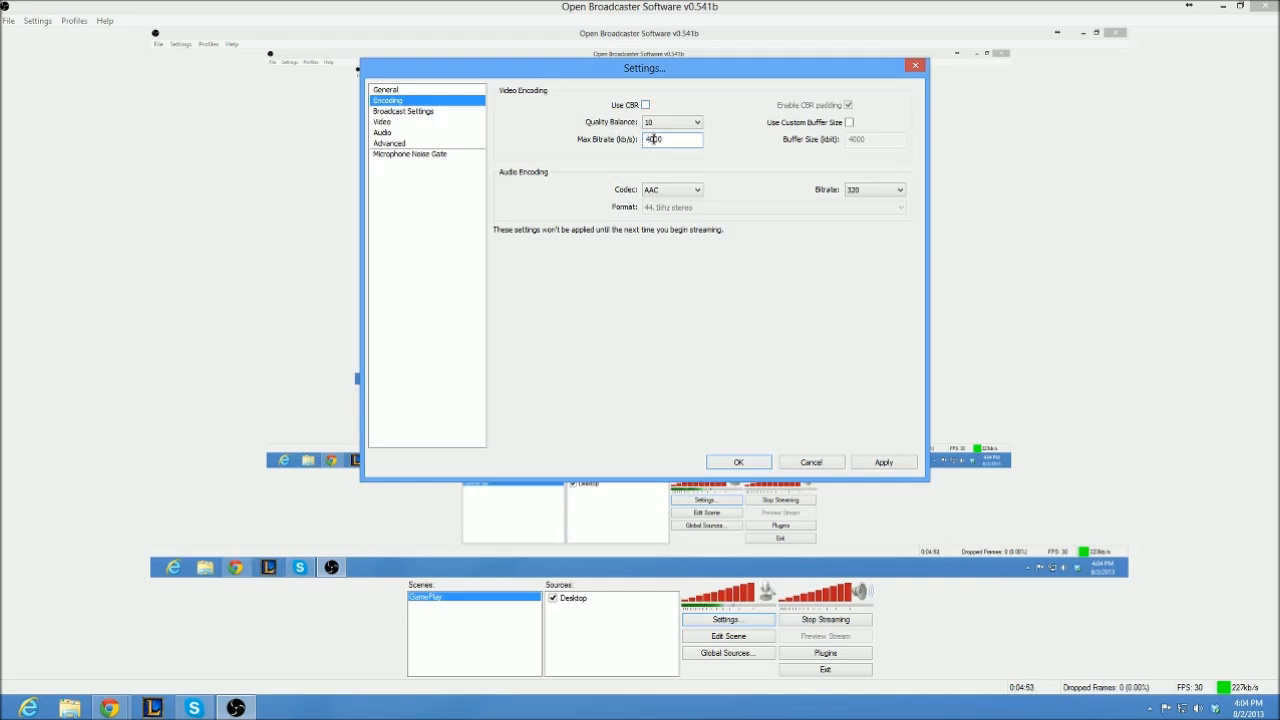
- Save the encoding changes, keeping the maximum bitrate at 4000 kb/s, and open the broadcast settings
{"action": "double_click", "coordinate": [651, 139]}
{"action": "left_click", "coordinate": [654, 140]}
{"action": "left_click", "coordinate": [441, 113]}
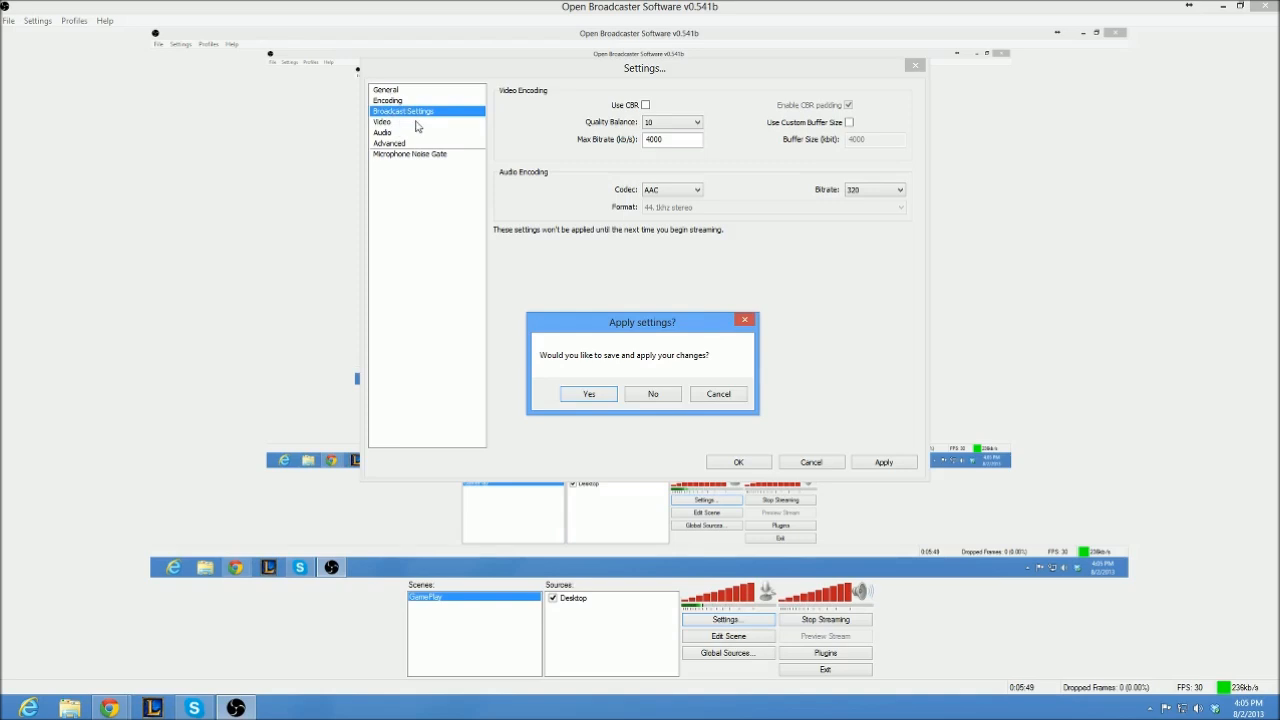
{"action": "left_click", "coordinate": [589, 394]}
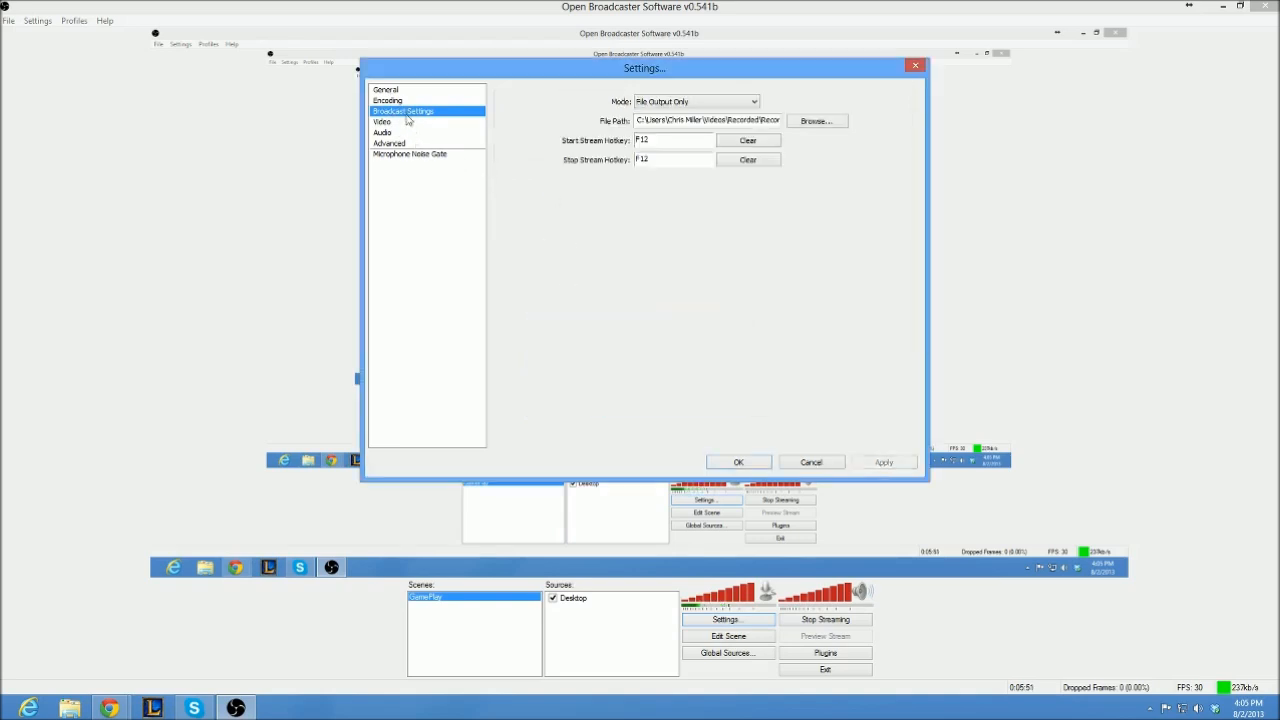
- Try the Live Stream broadcast mode and set the mode back to File Output Only
{"action": "left_click", "coordinate": [731, 103]}
{"action": "left_click", "coordinate": [728, 117]}
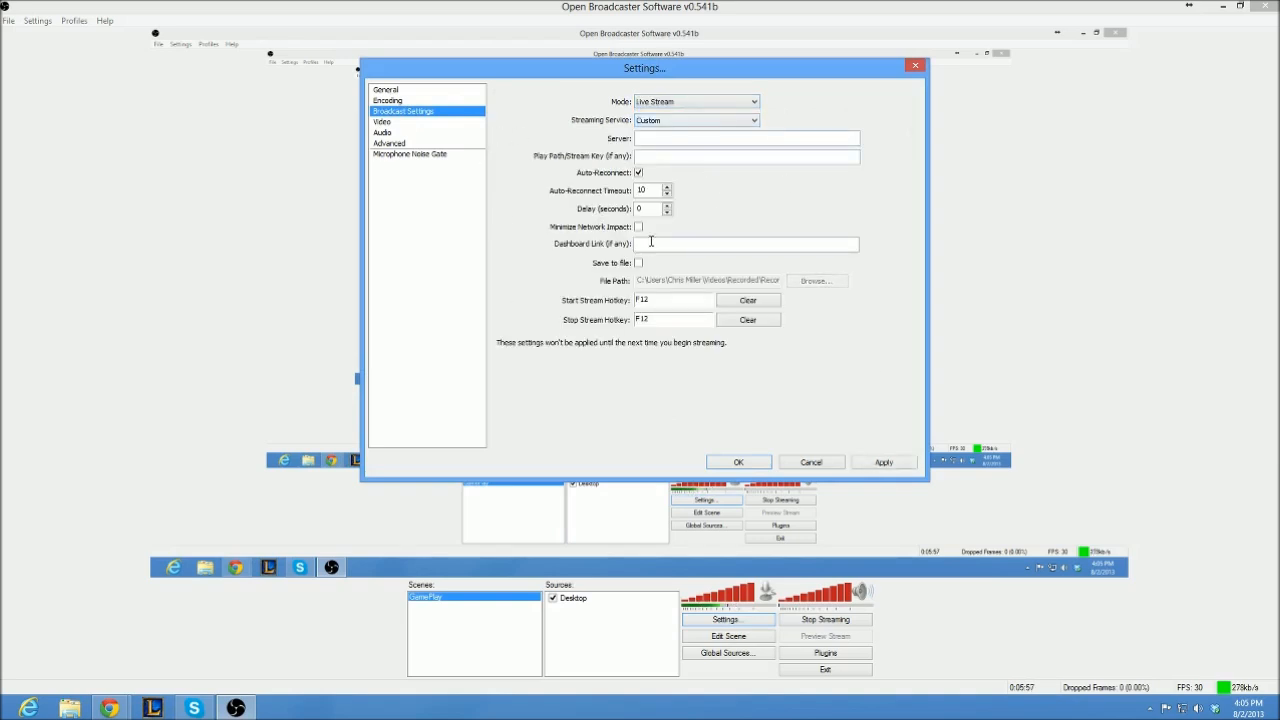
{"action": "left_click", "coordinate": [686, 103]}
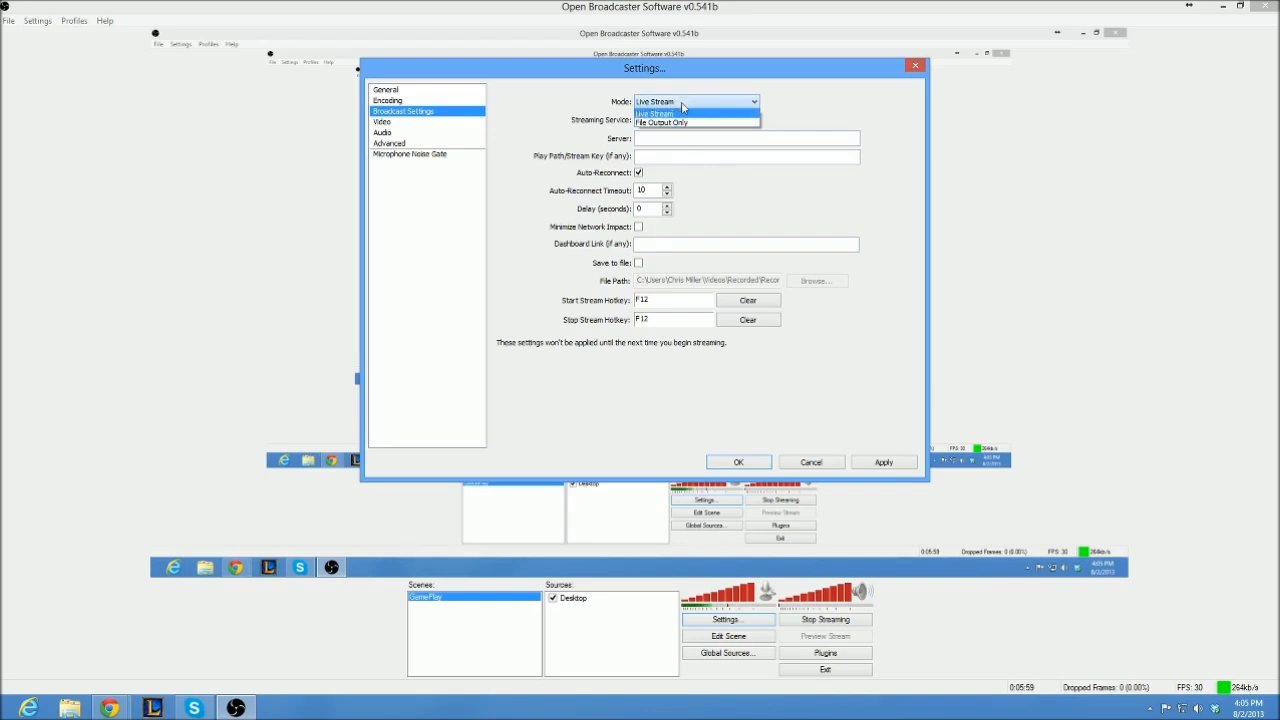
{"action": "left_click", "coordinate": [667, 124]}
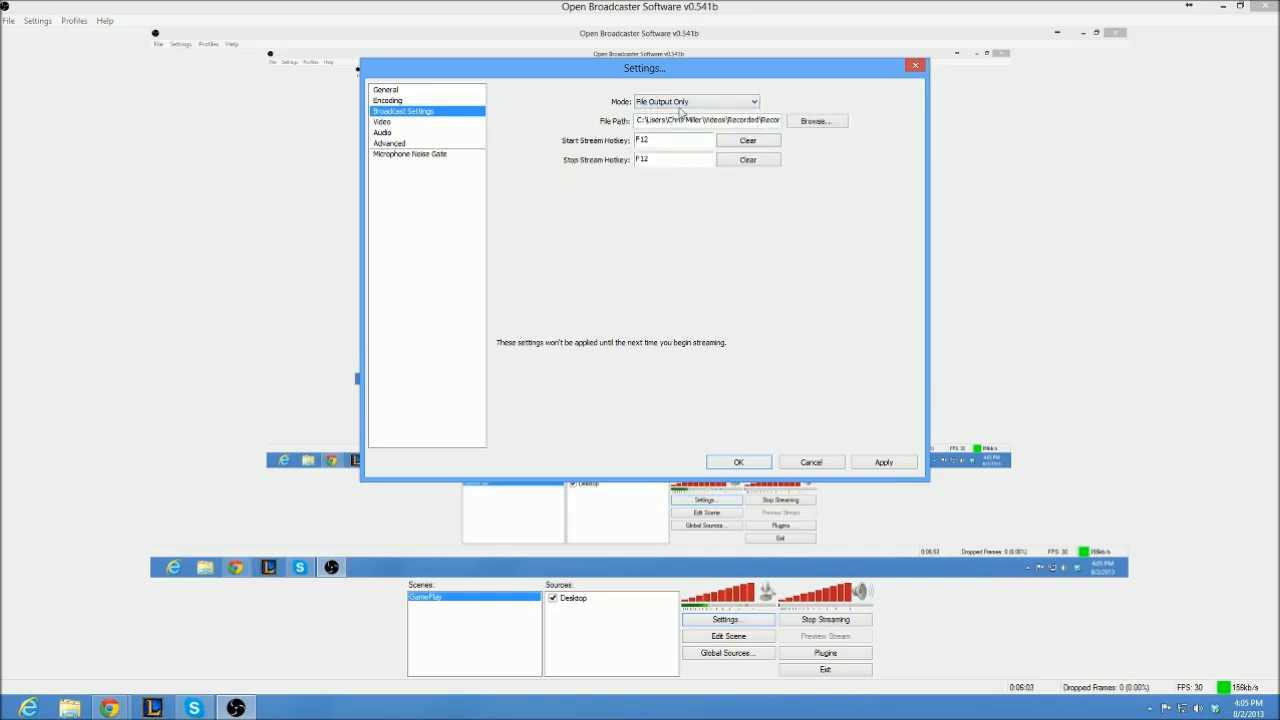
- Try Live Stream mode with saving to file toggled on and off, and return the mode to File Output Only
{"action": "left_click", "coordinate": [676, 103]}
{"action": "left_click", "coordinate": [667, 113]}
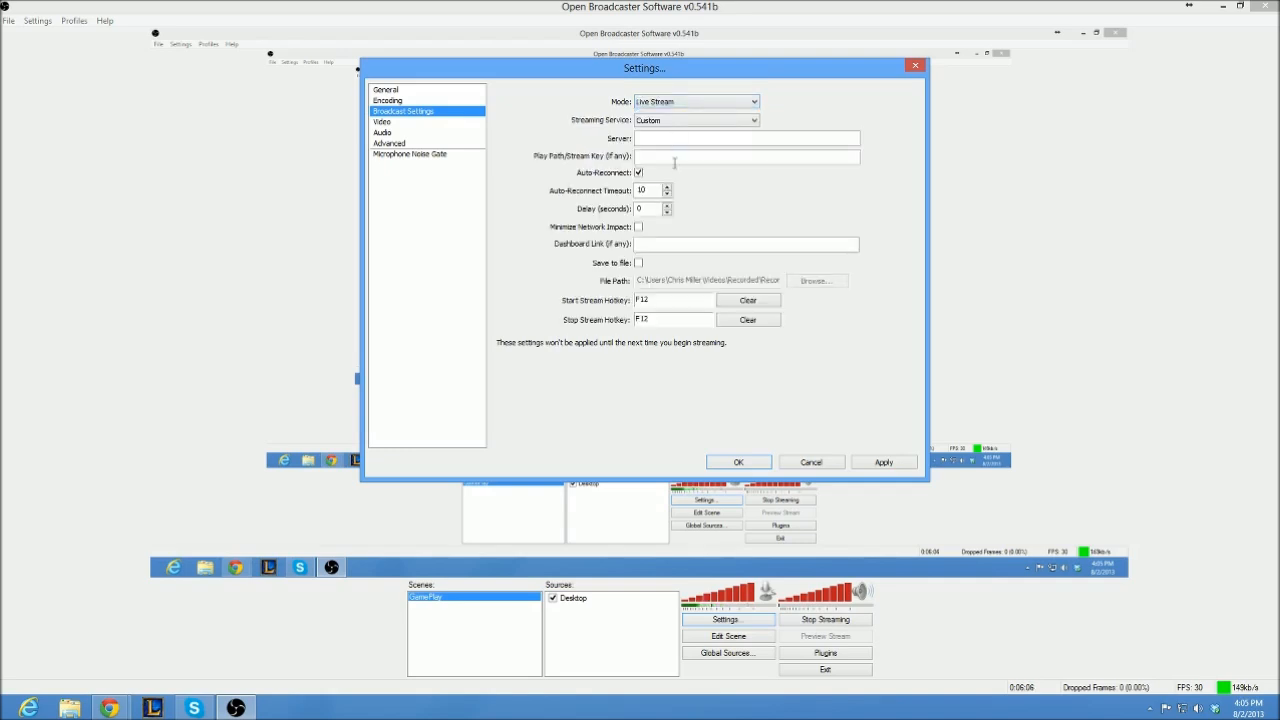
{"action": "left_click", "coordinate": [638, 262]}
{"action": "left_click", "coordinate": [638, 262]}
{"action": "left_click", "coordinate": [673, 103]}
{"action": "left_click", "coordinate": [670, 123]}
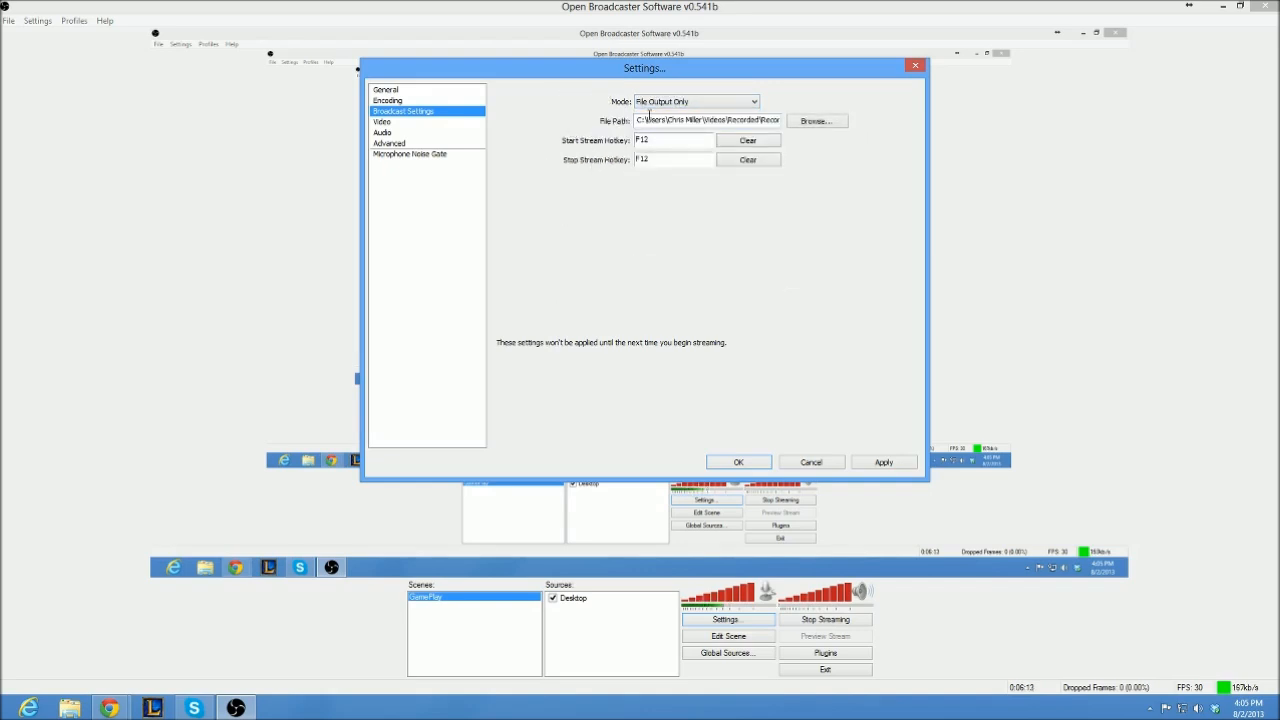
- Check the save location of the recording file without changing it and apply the broadcast settings
{"action": "left_click_drag", "start_coordinate": [651, 118], "coordinate": [803, 104]}
{"action": "left_click", "coordinate": [806, 120]}
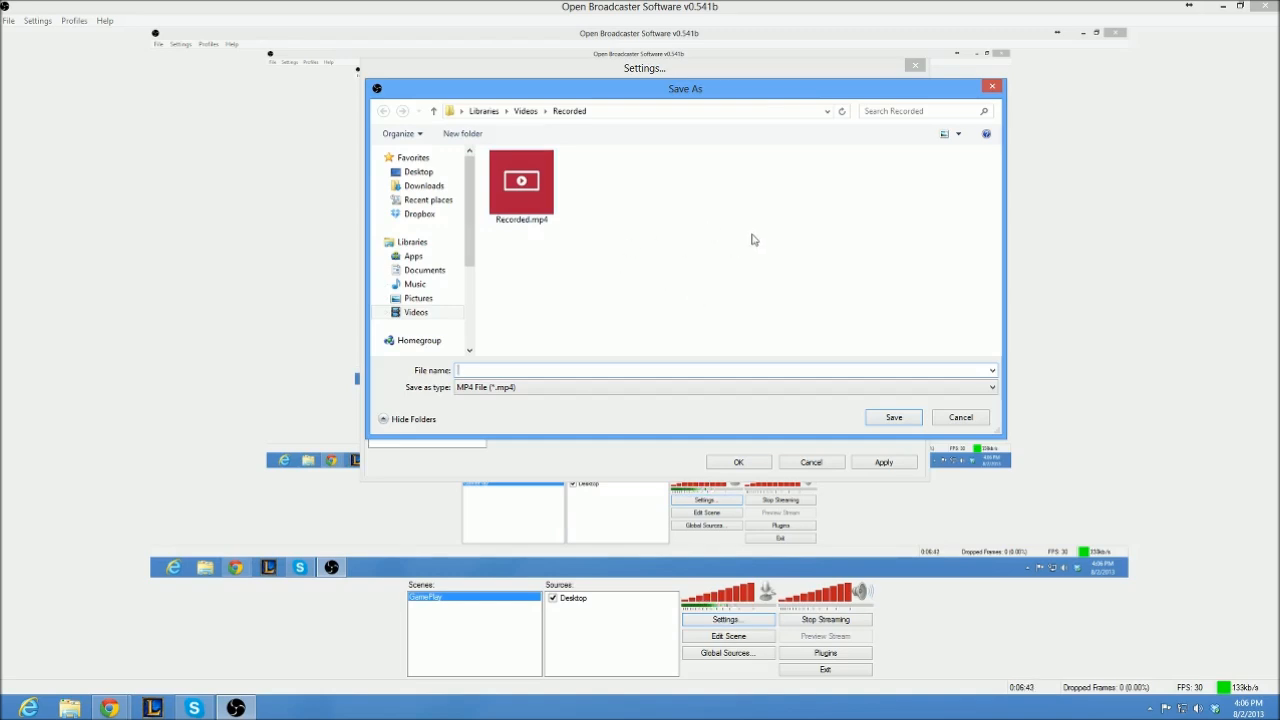
{"action": "left_click", "coordinate": [955, 418]}
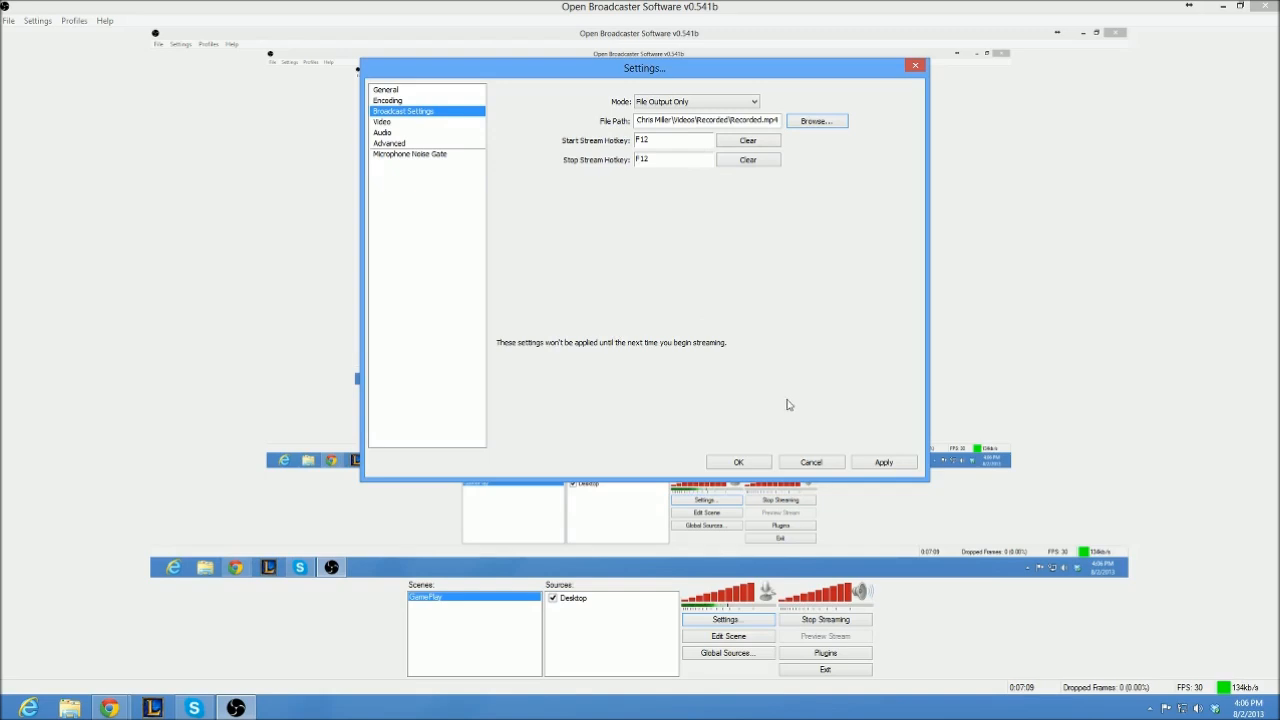
{"action": "left_click", "coordinate": [872, 465]}
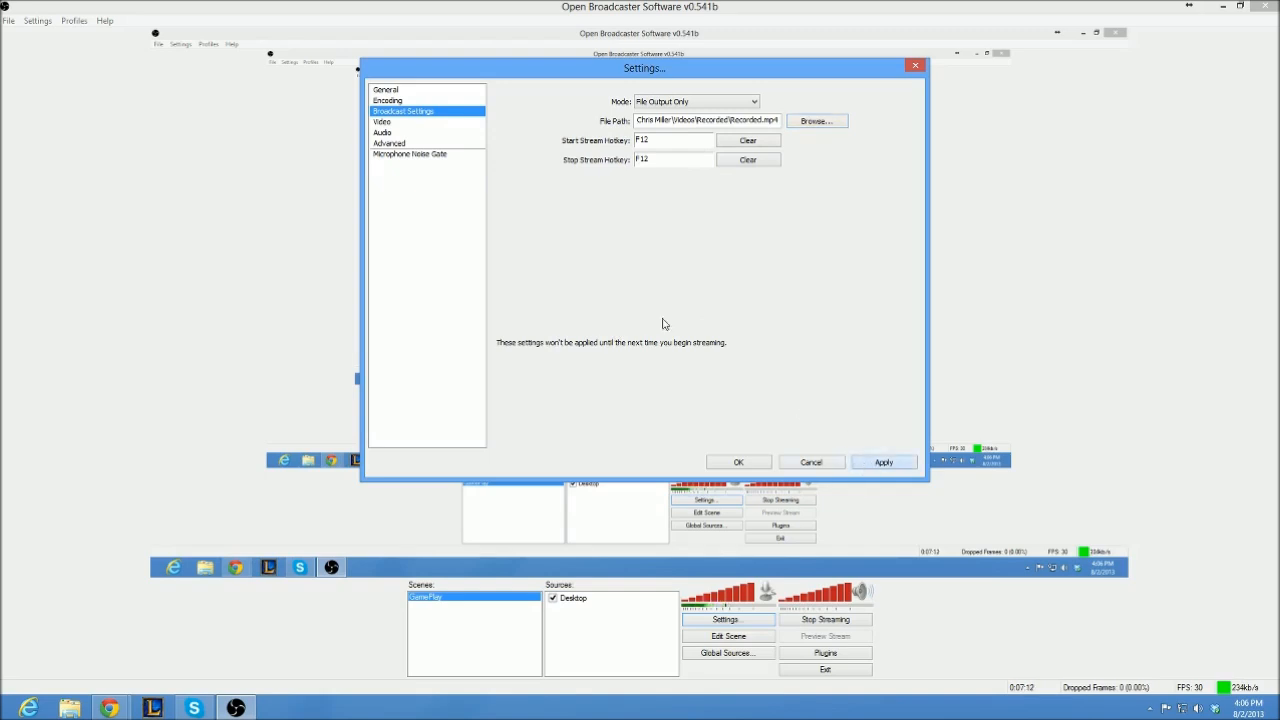
- Open the video settings and examine the video adapter and the custom base resolution width and height
{"action": "left_click", "coordinate": [402, 124]}
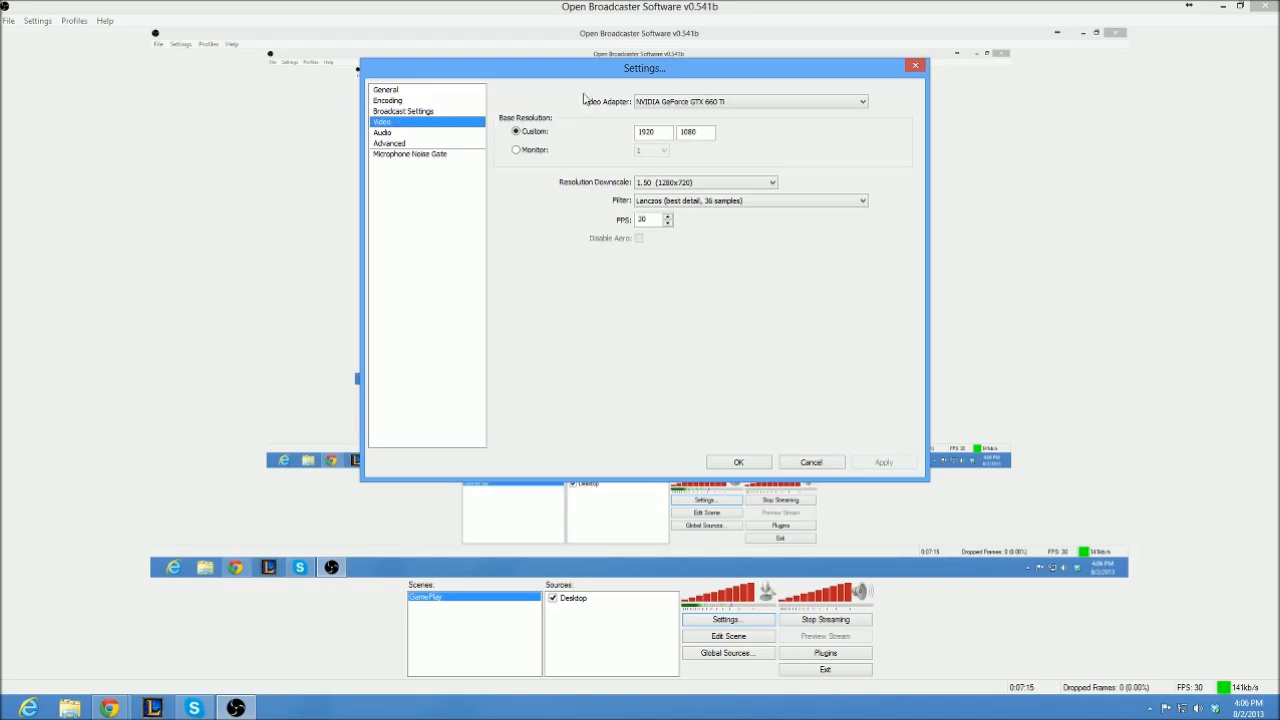
{"action": "left_click", "coordinate": [642, 105]}
{"action": "left_click", "coordinate": [642, 105]}
{"action": "left_click_drag", "start_coordinate": [661, 134], "coordinate": [637, 134]}
{"action": "left_click", "coordinate": [686, 131]}
{"action": "left_click_drag", "start_coordinate": [709, 133], "coordinate": [591, 129]}
{"action": "left_click", "coordinate": [653, 131]}
{"action": "left_click_drag", "start_coordinate": [698, 135], "coordinate": [629, 134]}
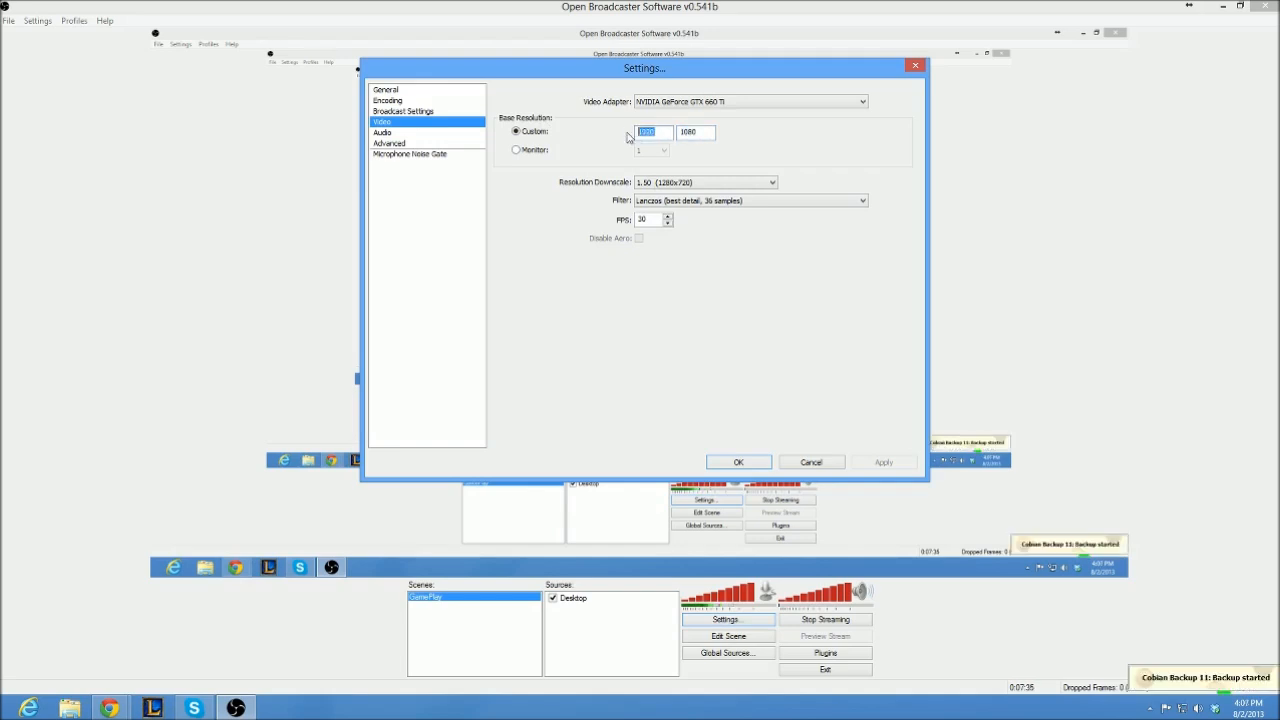
{"action": "left_click", "coordinate": [638, 131]}
{"action": "mouse_move", "coordinate": [663, 131]}
{"action": "left_mouse_down"}
{"action": "mouse_move", "coordinate": [620, 135]}
{"action": "mouse_move", "coordinate": [682, 134]}
{"action": "mouse_move", "coordinate": [640, 131]}
{"action": "left_mouse_up"}
{"action": "left_click", "coordinate": [671, 132]}
{"action": "left_click", "coordinate": [672, 133]}
{"action": "left_click", "coordinate": [706, 132]}
- Try the monitor-based base resolution and switch back to the custom resolution
{"action": "left_click", "coordinate": [535, 153]}
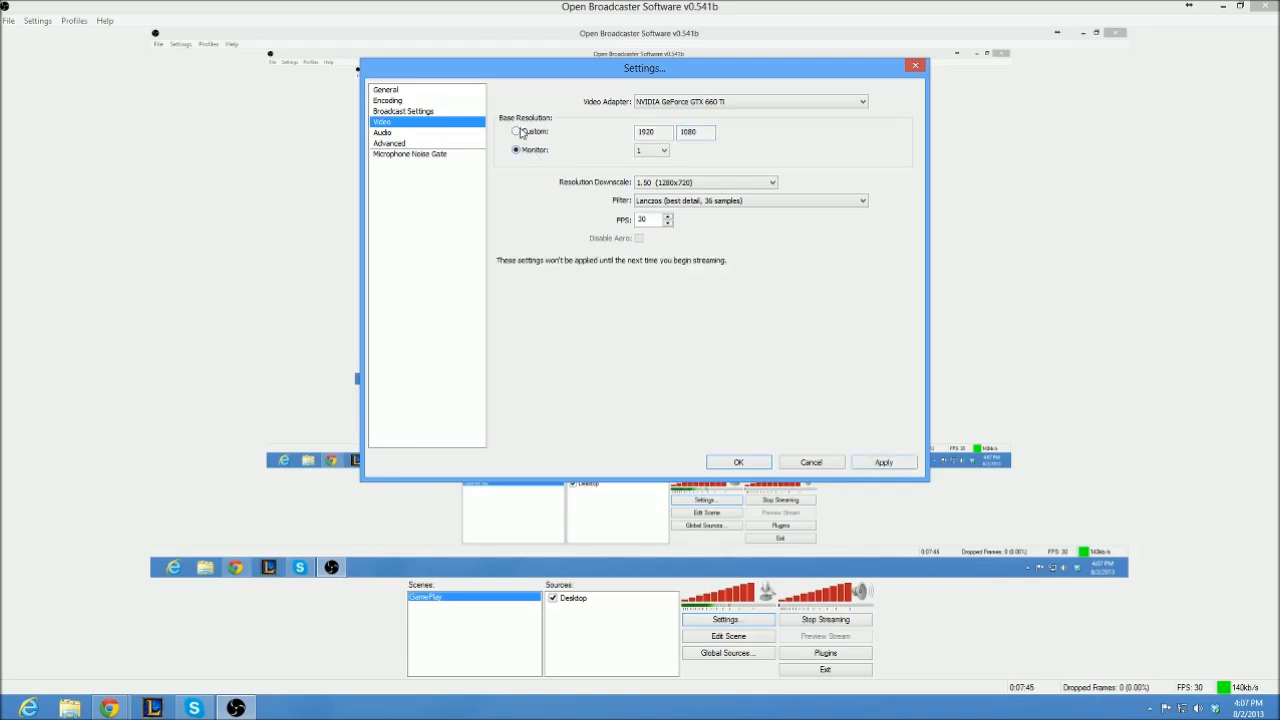
{"action": "left_click", "coordinate": [522, 134]}
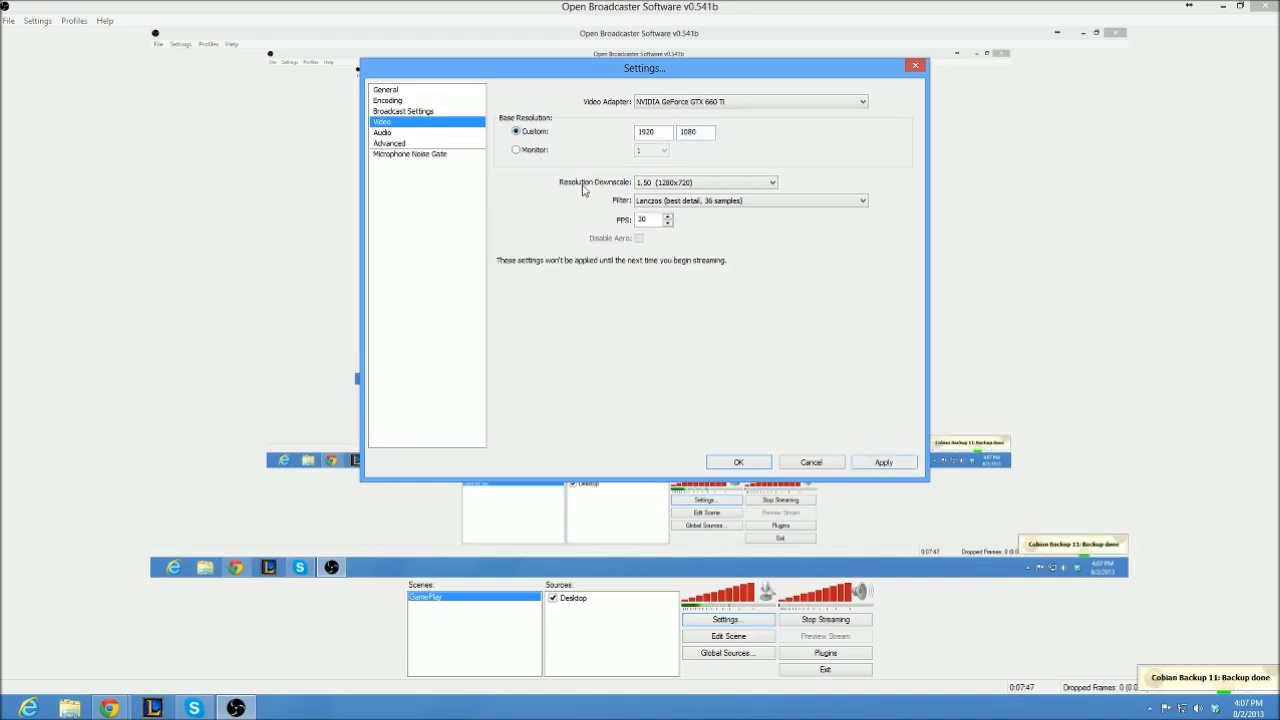
{"action": "left_click", "coordinate": [533, 153]}
{"action": "left_click", "coordinate": [536, 133]}
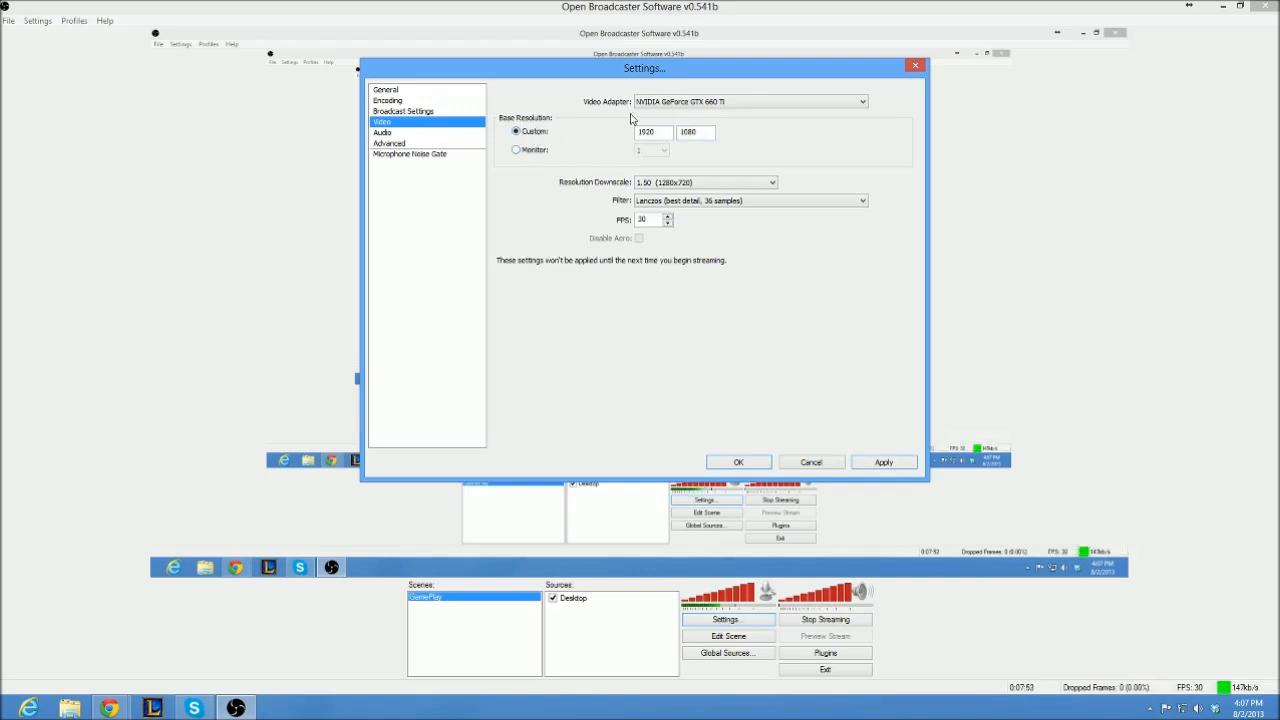
- Look through the resolution downscale options without choosing another one
{"action": "left_click", "coordinate": [712, 185]}
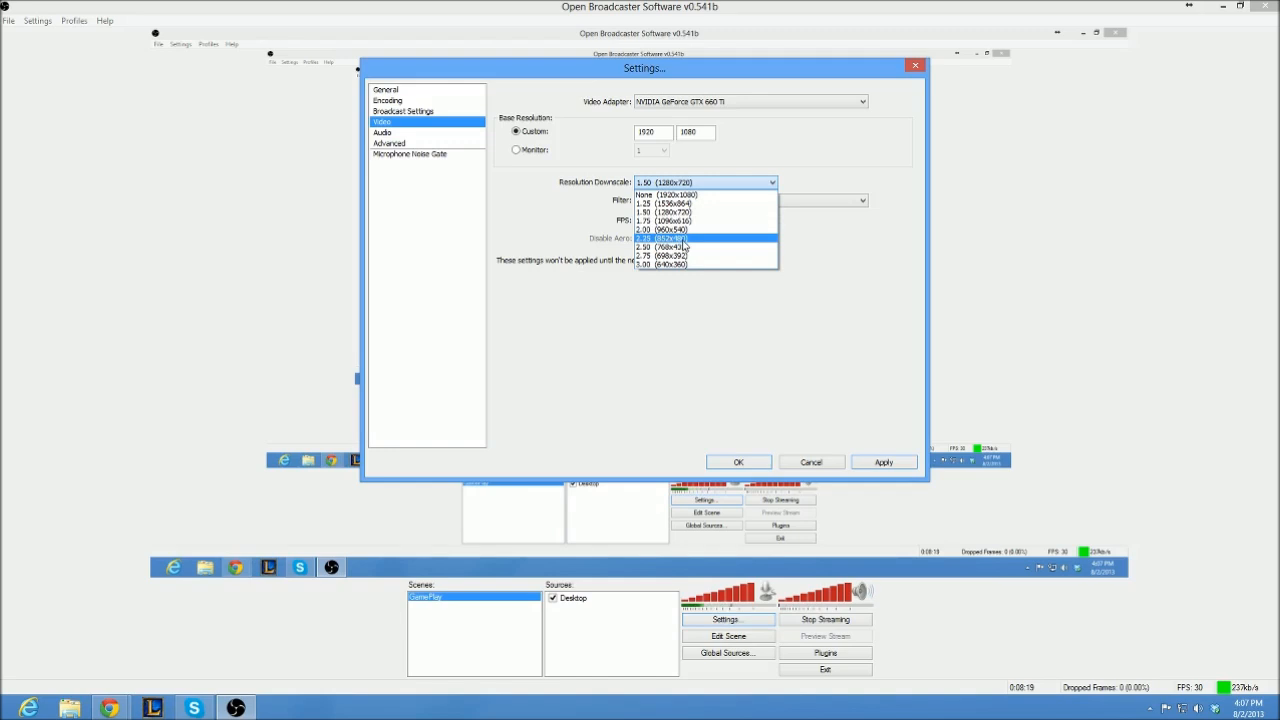
{"action": "left_click", "coordinate": [670, 302]}
{"action": "left_click", "coordinate": [700, 183]}
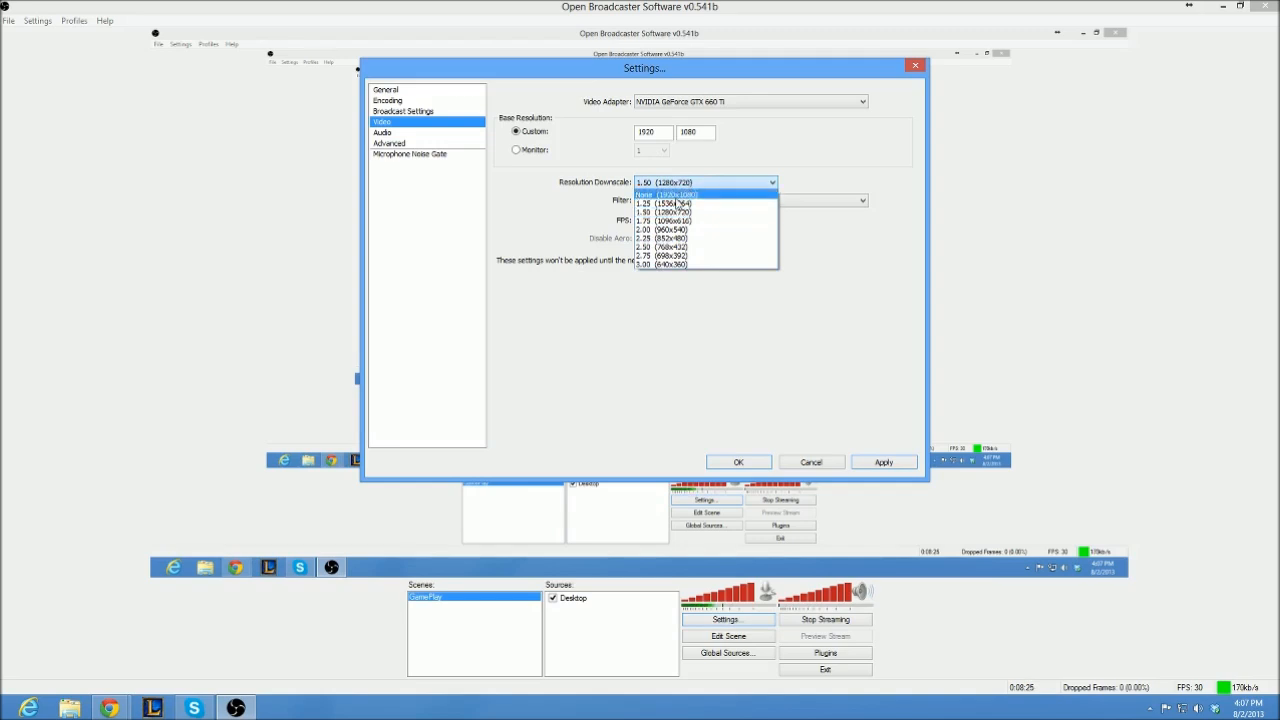
{"action": "left_click", "coordinate": [767, 303]}
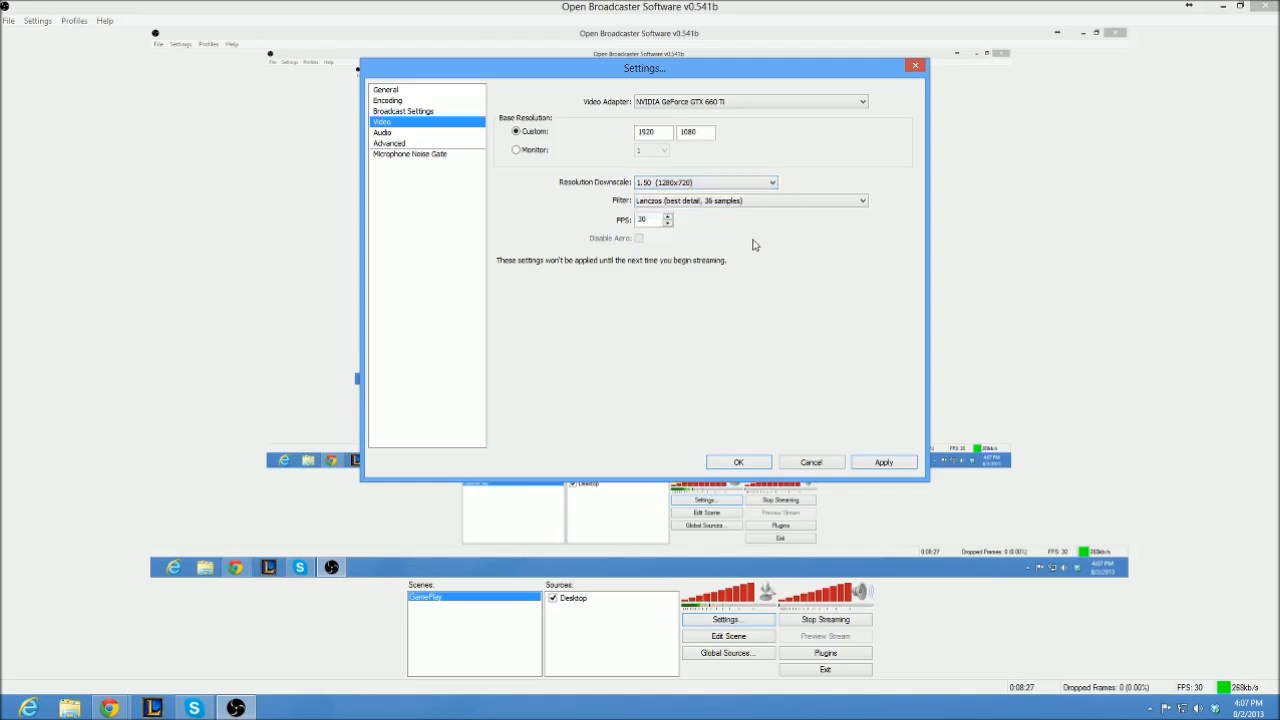
- Try the Bilinear downscale filter and set it back to Lanczos (best detail, 36 samples)
{"action": "left_click", "coordinate": [707, 204]}
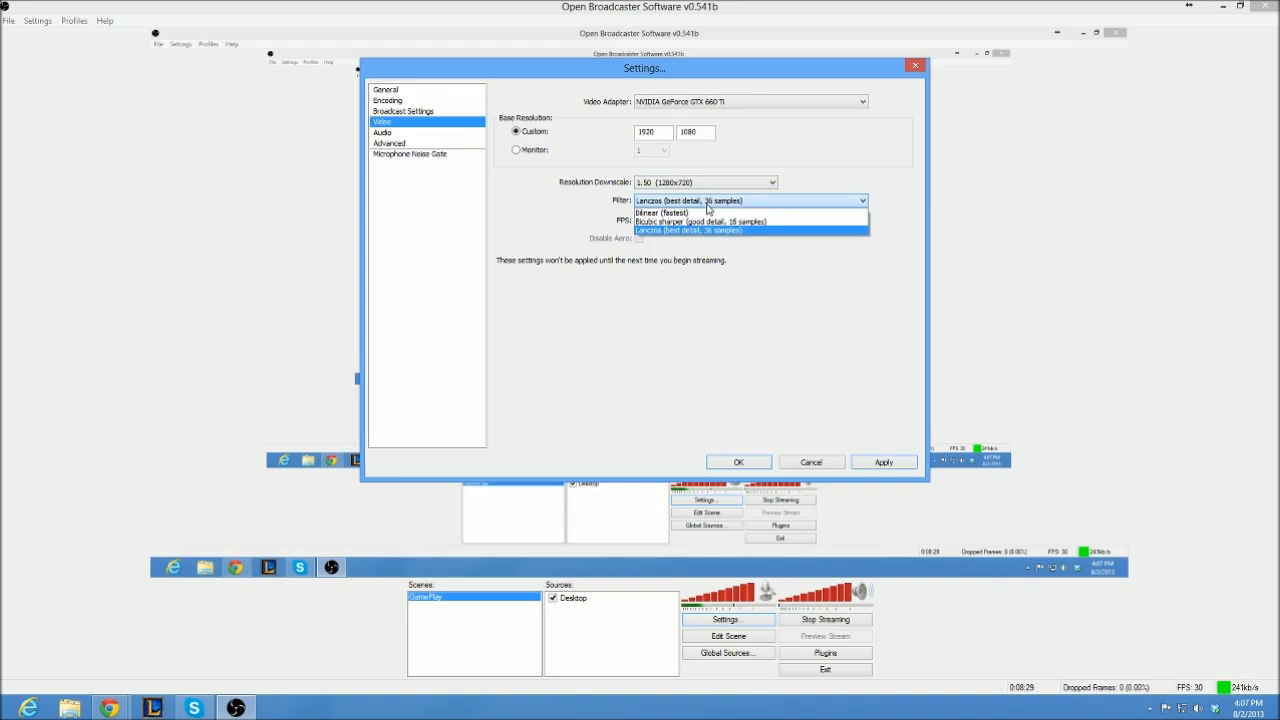
{"action": "left_click", "coordinate": [705, 213]}
{"action": "left_click", "coordinate": [705, 201]}
{"action": "left_click", "coordinate": [705, 231]}
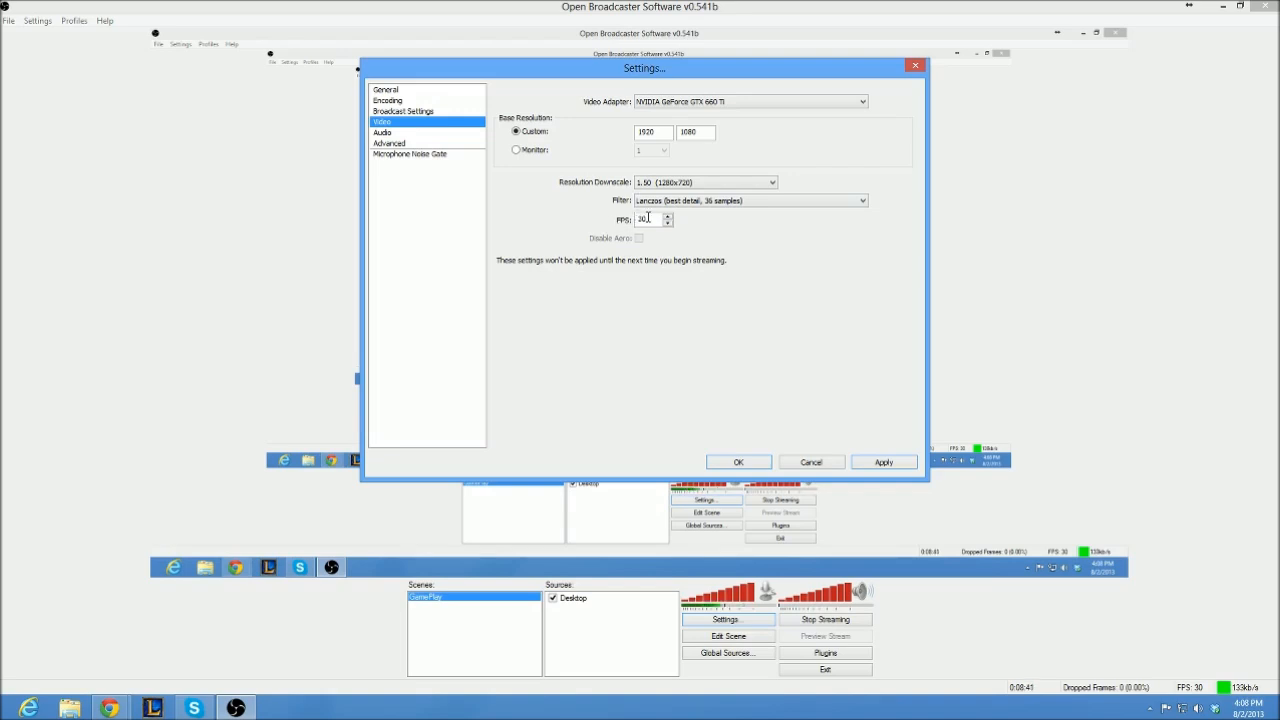
- Try a video frame rate of 60 FPS
{"action": "left_click_drag", "start_coordinate": [637, 219], "coordinate": [647, 216]}
{"action": "left_click_drag", "start_coordinate": [649, 219], "coordinate": [643, 219]}
{"action": "left_click", "coordinate": [651, 222]}
{"action": "left_click_drag", "start_coordinate": [653, 222], "coordinate": [629, 213]}
{"action": "left_click_drag", "start_coordinate": [658, 217], "coordinate": [593, 217]}
{"action": "type", "text": "60"}
- Set the frame rate back to 30 FPS and apply the video settings
{"action": "left_click", "coordinate": [668, 217]}
{"action": "type", "text": "30"}
{"action": "left_click", "coordinate": [878, 465]}
- Open the audio settings and look through the available desktop audio and microphone devices
{"action": "left_click", "coordinate": [390, 134]}
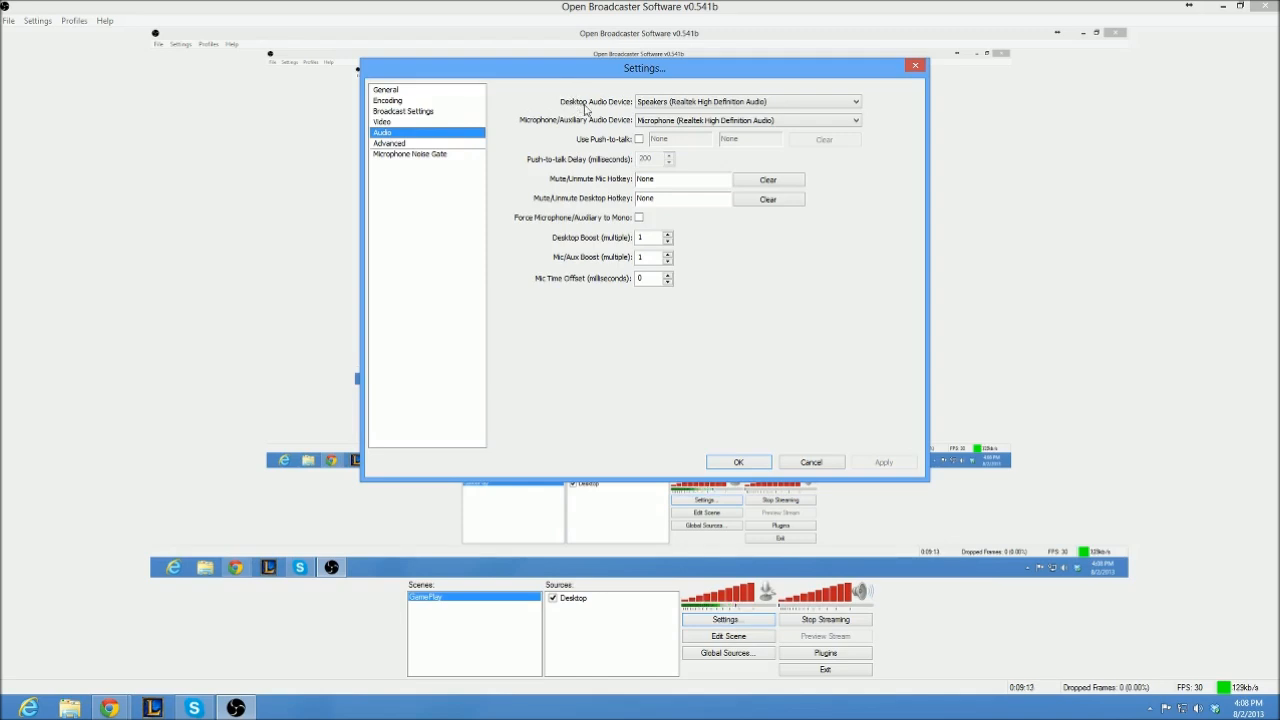
{"action": "left_click", "coordinate": [672, 104]}
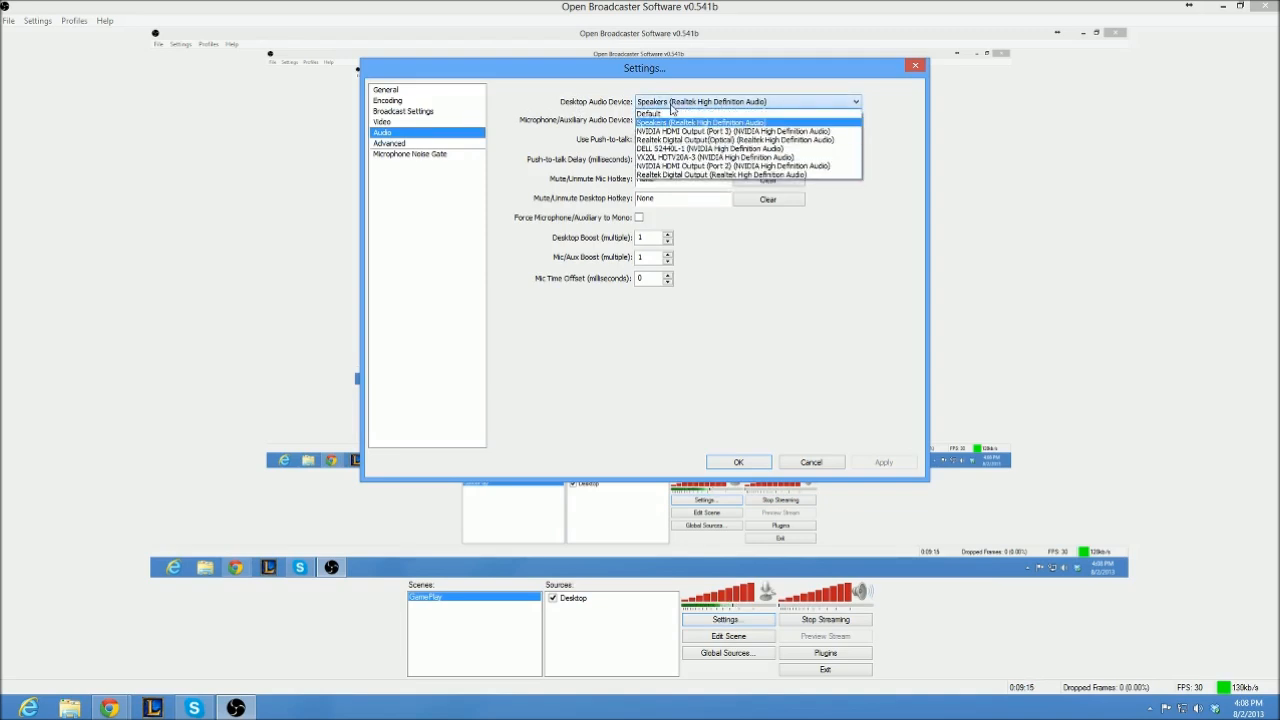
{"action": "left_click", "coordinate": [671, 104]}
{"action": "left_click", "coordinate": [655, 124]}
{"action": "left_click", "coordinate": [660, 126]}
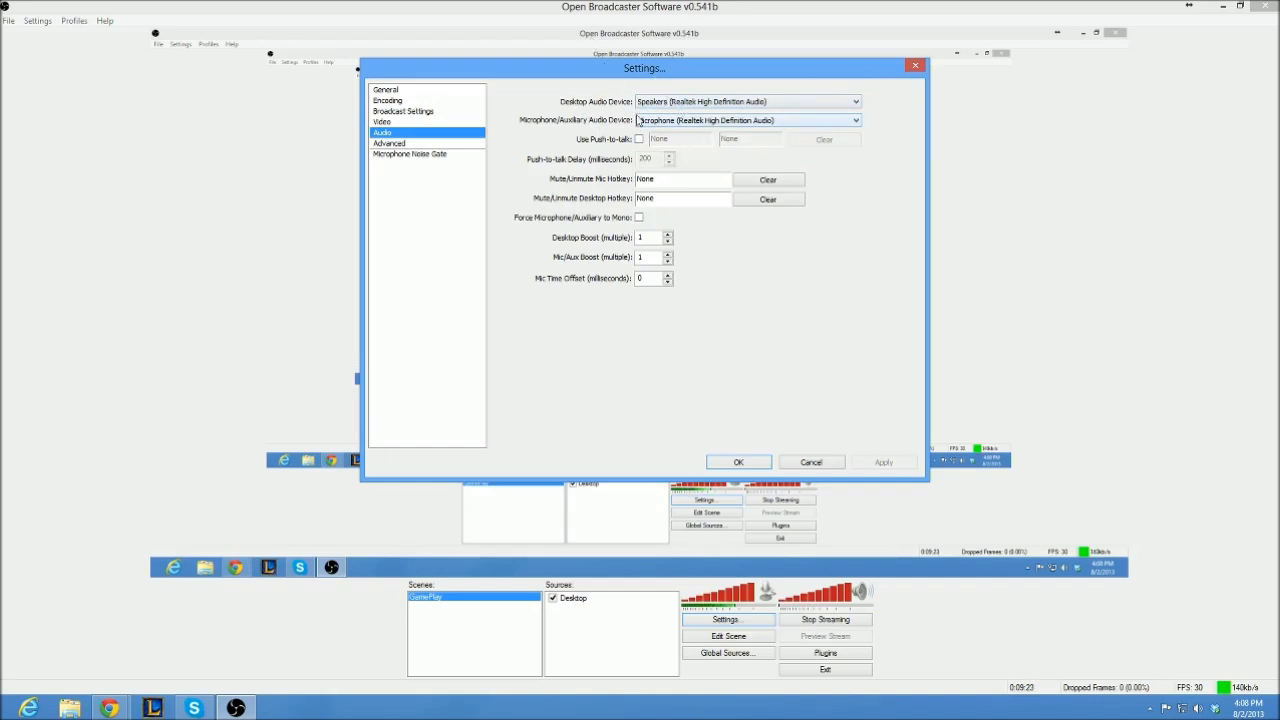
{"action": "left_click", "coordinate": [687, 120]}
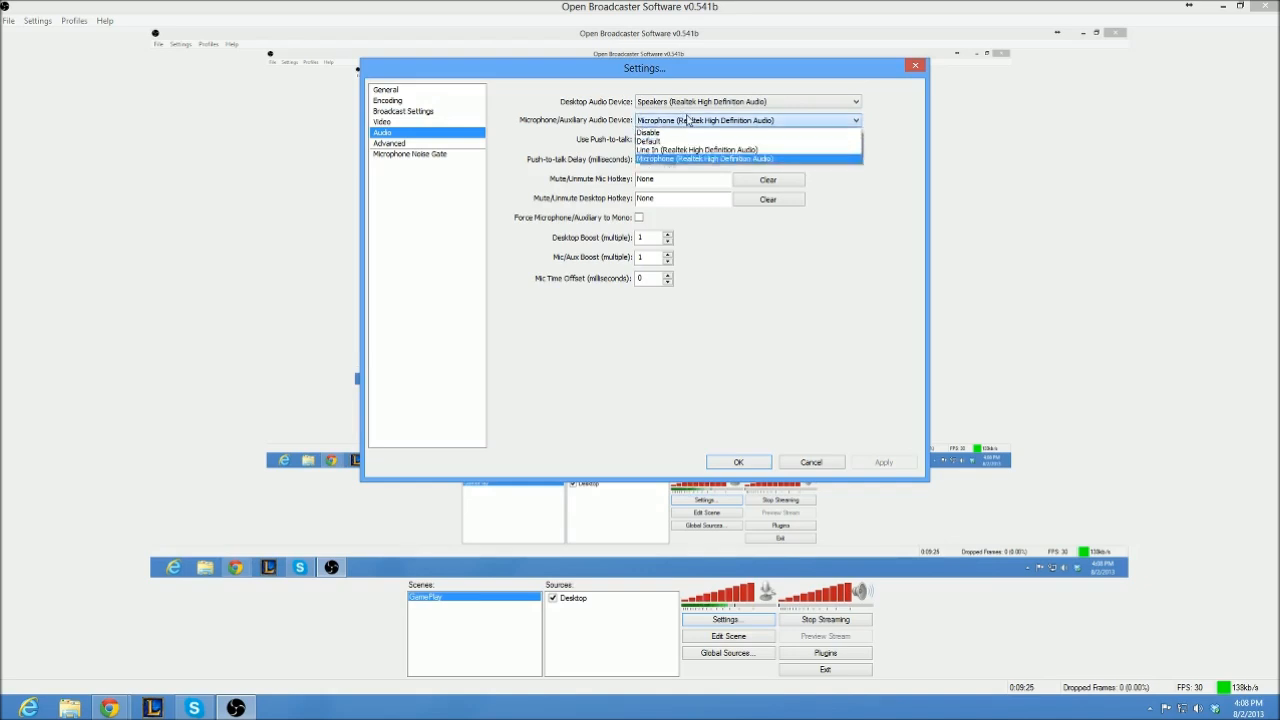
{"action": "left_click", "coordinate": [687, 120]}
{"action": "left_click", "coordinate": [687, 103]}
{"action": "left_click", "coordinate": [687, 103]}
{"action": "left_click", "coordinate": [687, 103]}
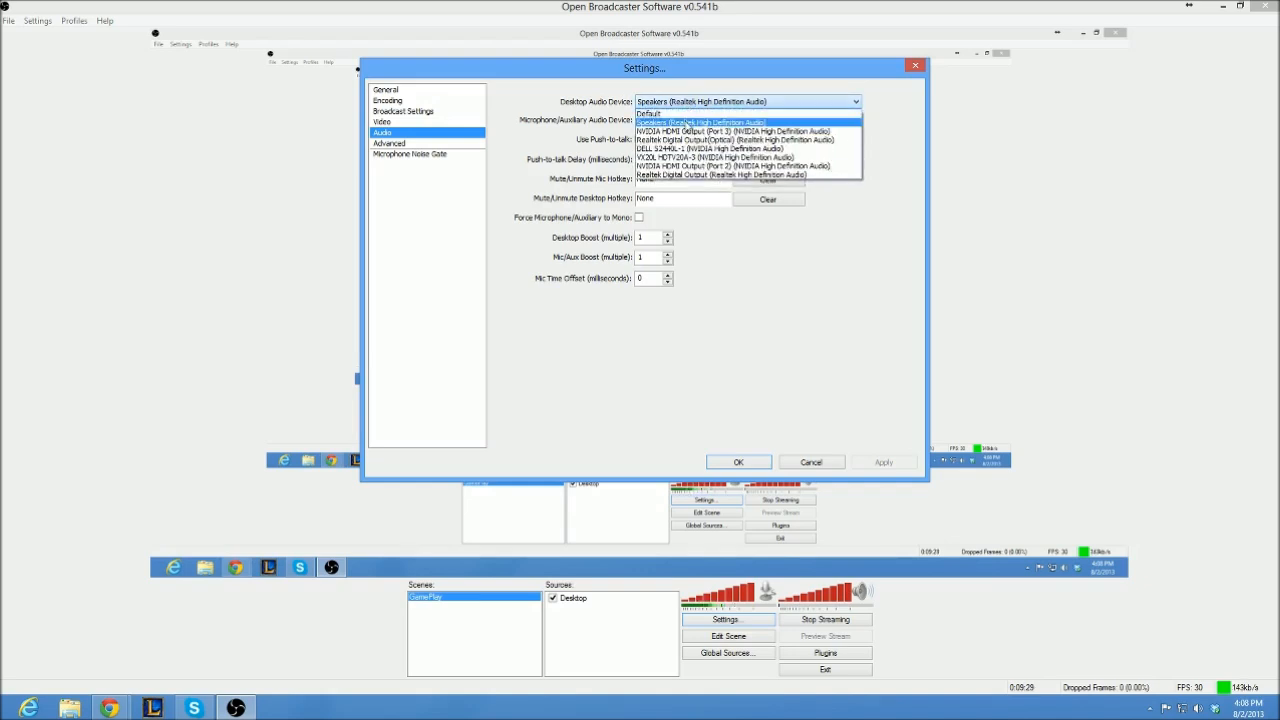
{"action": "left_click", "coordinate": [687, 102]}
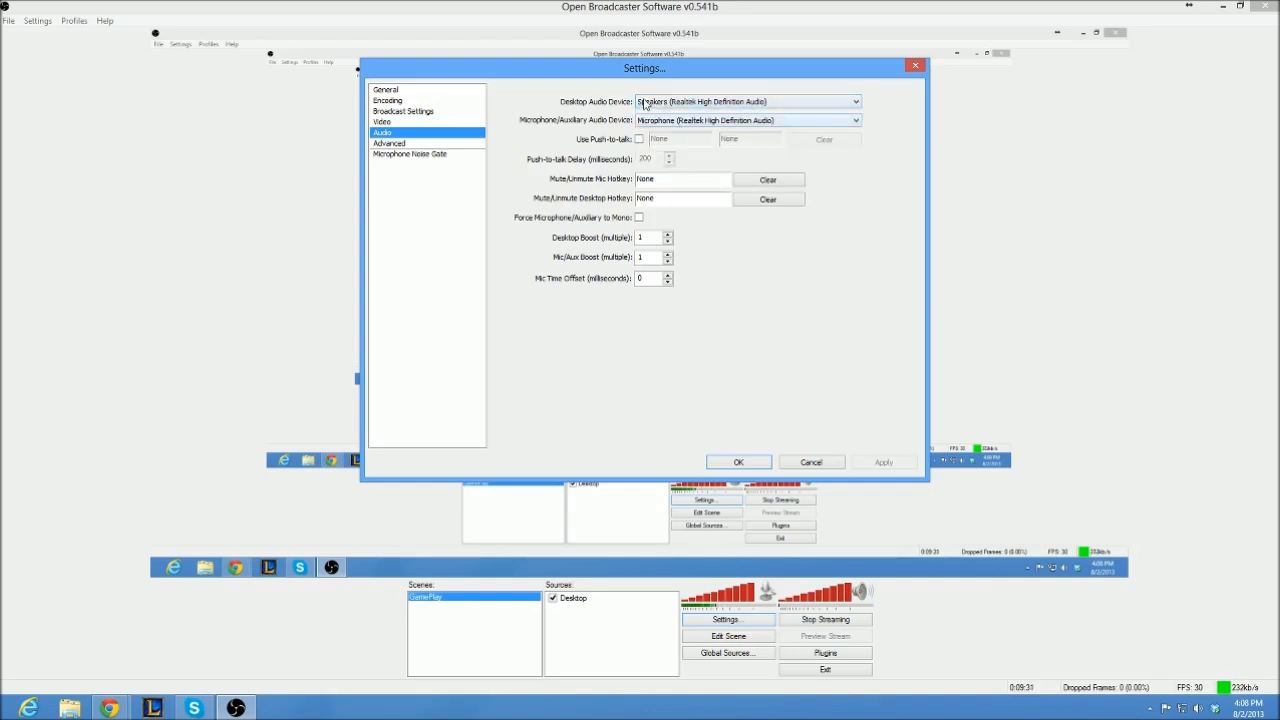
{"action": "left_click", "coordinate": [680, 103]}
{"action": "left_click", "coordinate": [675, 105]}
- Check the default recording and playback devices in the Windows Sound dialog and close it without changes
{"action": "right_click", "coordinate": [1198, 708]}
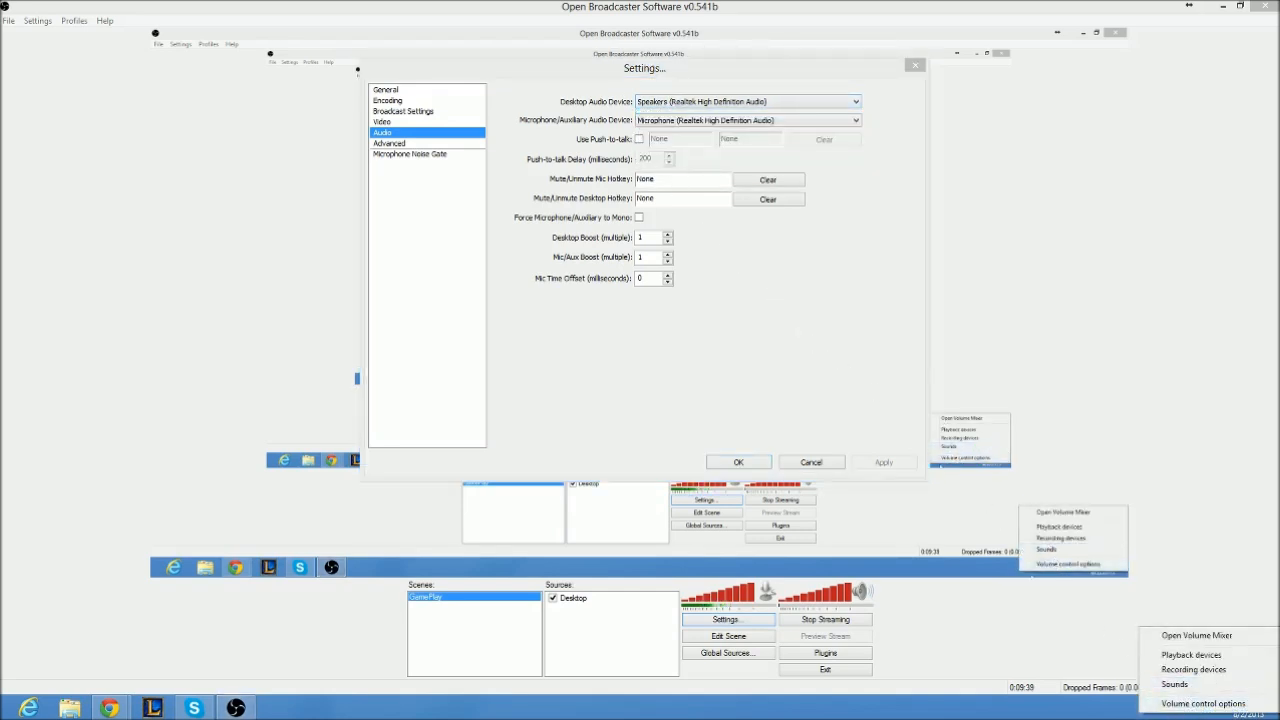
{"action": "left_click", "coordinate": [1153, 715]}
{"action": "right_click", "coordinate": [1205, 710]}
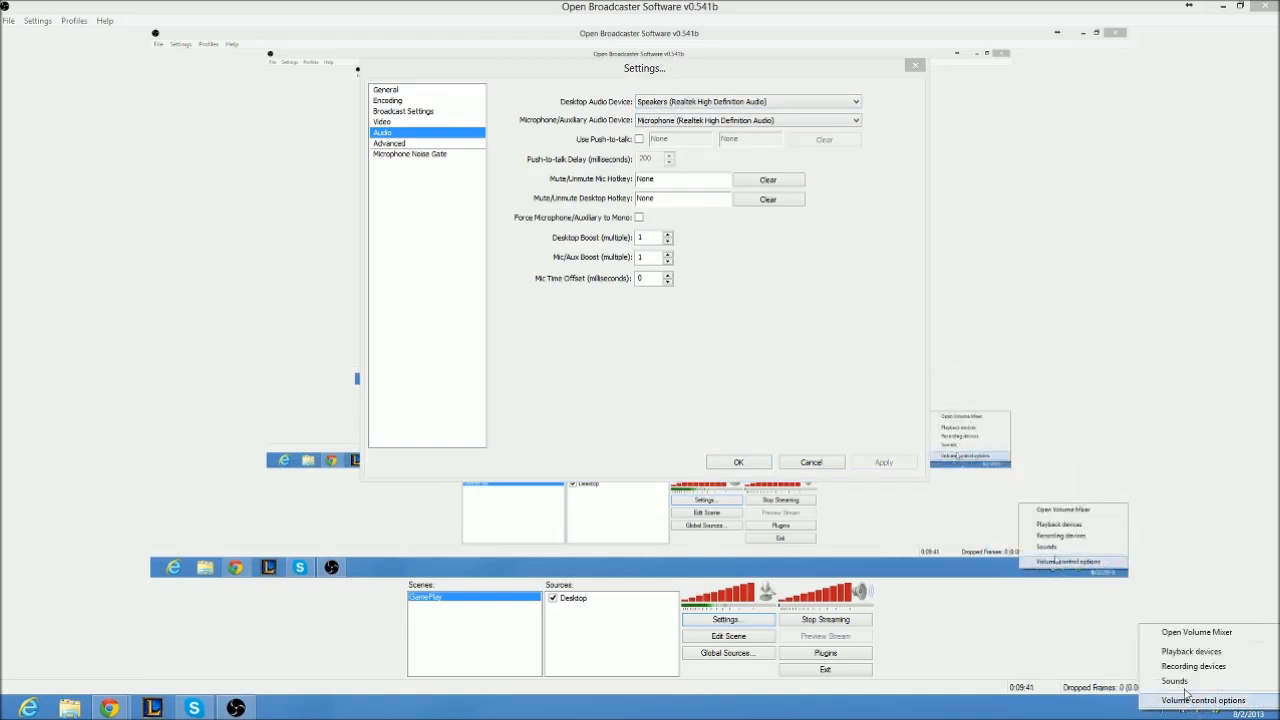
{"action": "left_click", "coordinate": [1192, 666]}
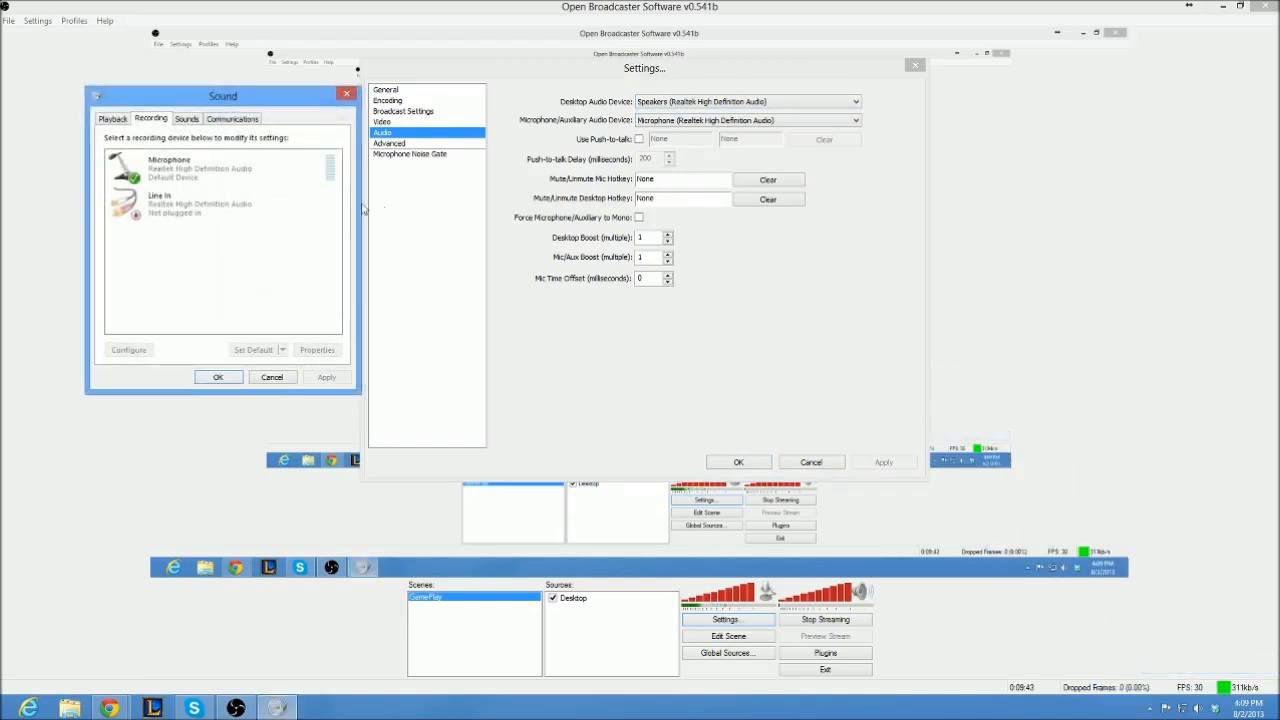
{"action": "left_click", "coordinate": [115, 120]}
{"action": "scroll", "coordinate": [160, 260], "scroll_direction": "down", "scroll_amount": 3}
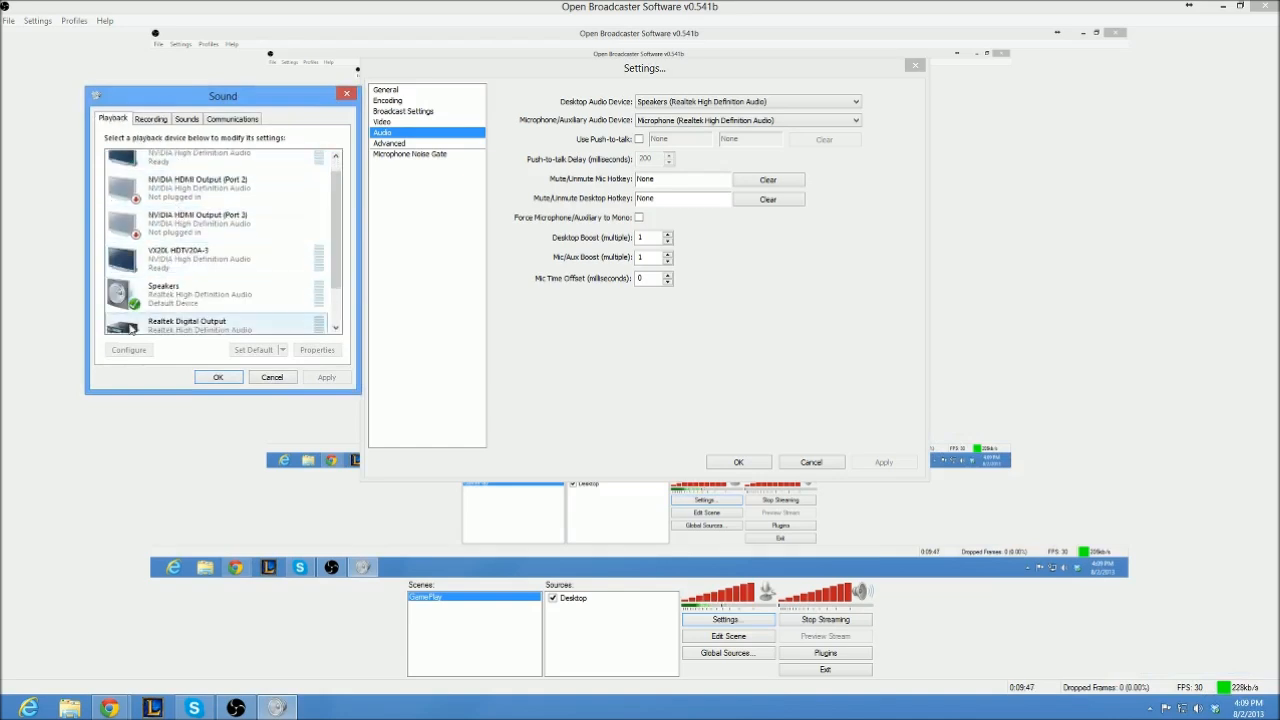
{"action": "left_click", "coordinate": [273, 379]}
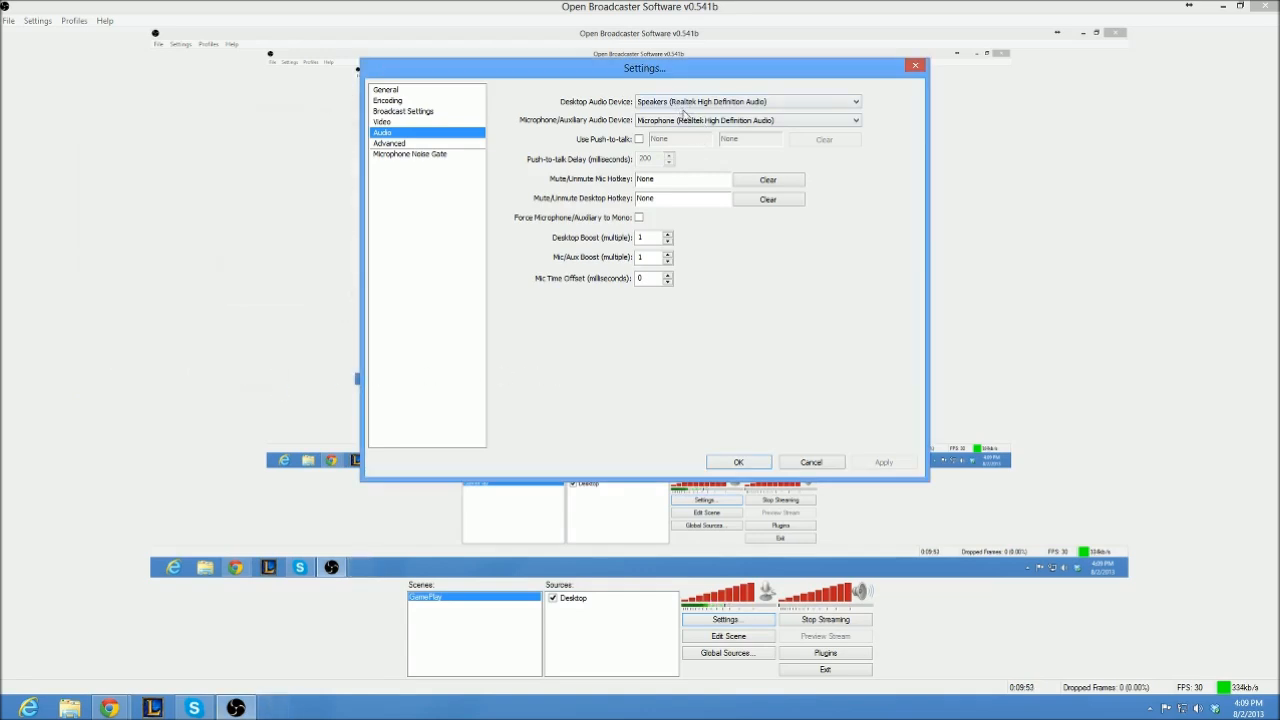
- Examine the microphone device choices, the microphone mute hotkey and the Mic/Aux boost setting
{"action": "left_click", "coordinate": [681, 120]}
{"action": "left_click", "coordinate": [675, 141]}
{"action": "left_click", "coordinate": [659, 180]}
{"action": "right_click", "coordinate": [1197, 708]}
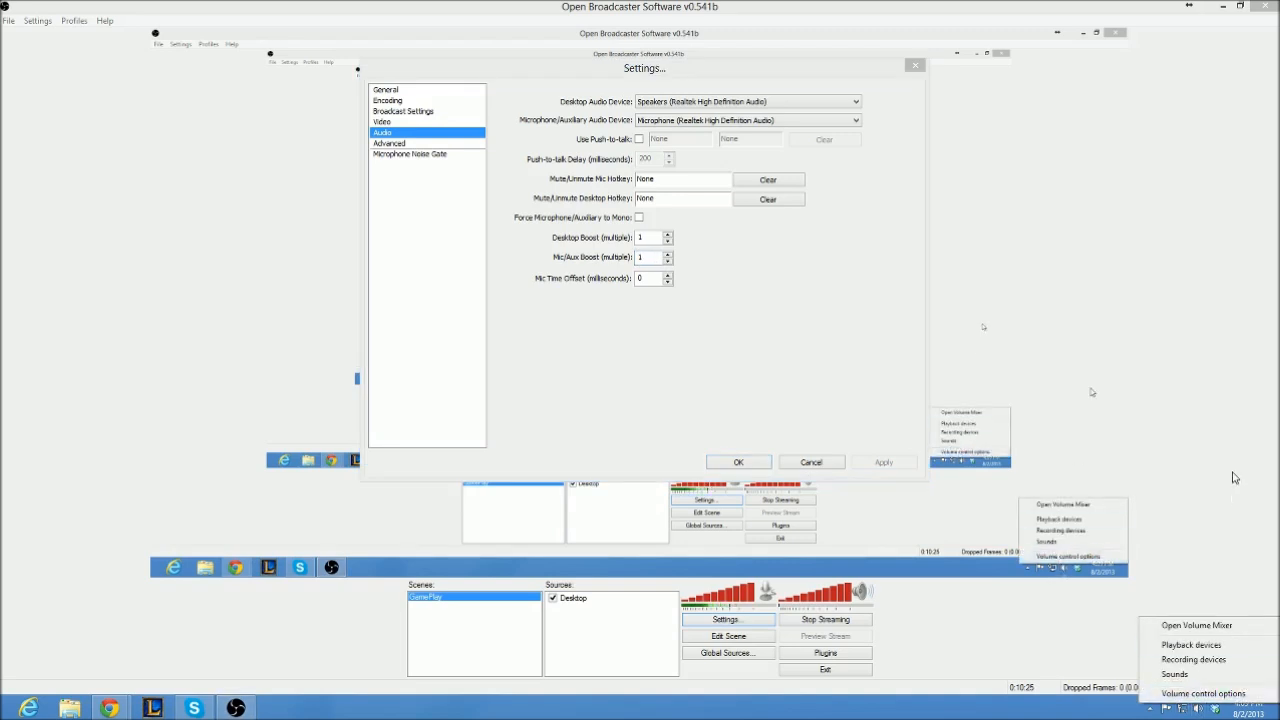
{"action": "left_click", "coordinate": [652, 257]}
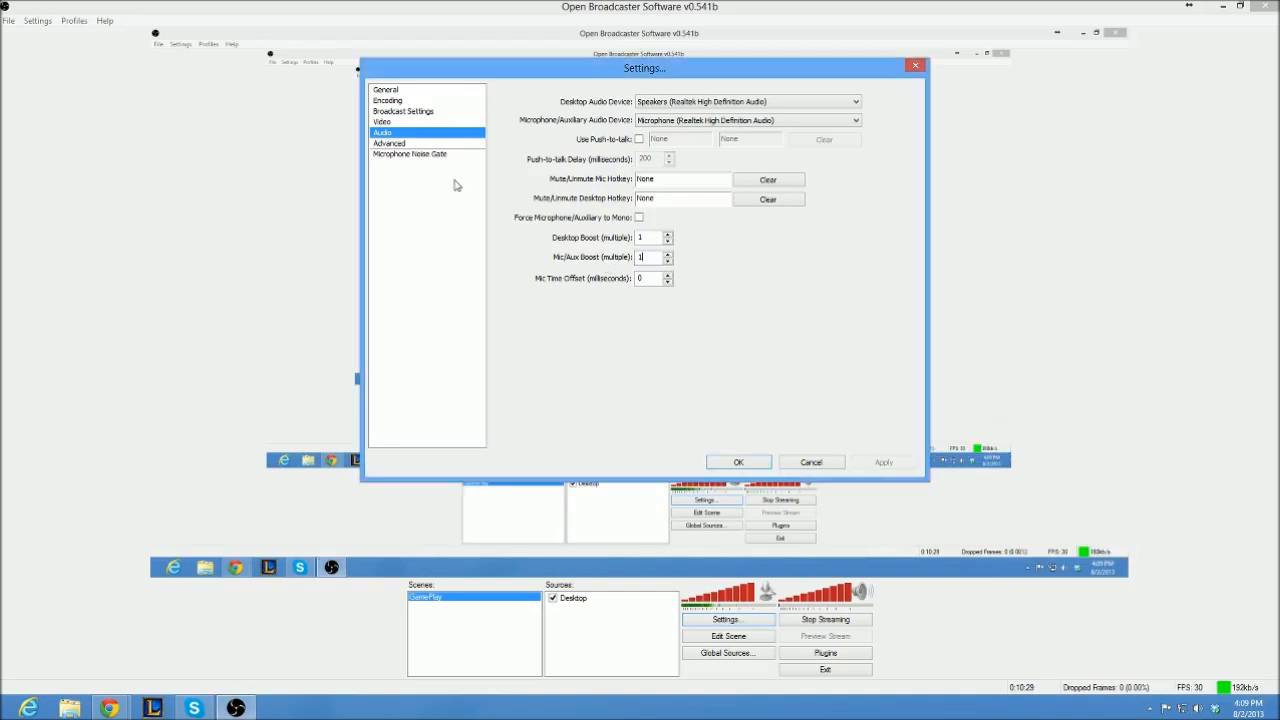
- Open the advanced settings and examine the available process priority classes
{"action": "left_click", "coordinate": [437, 145]}
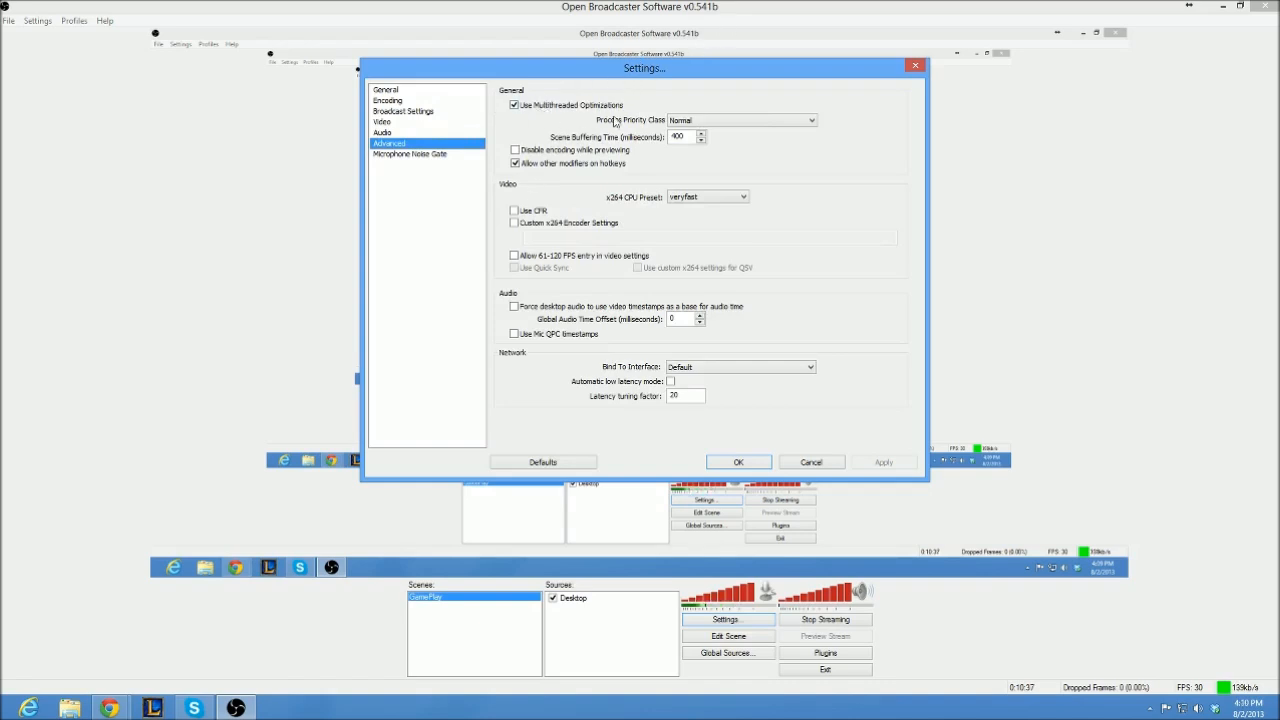
{"action": "left_click", "coordinate": [685, 121]}
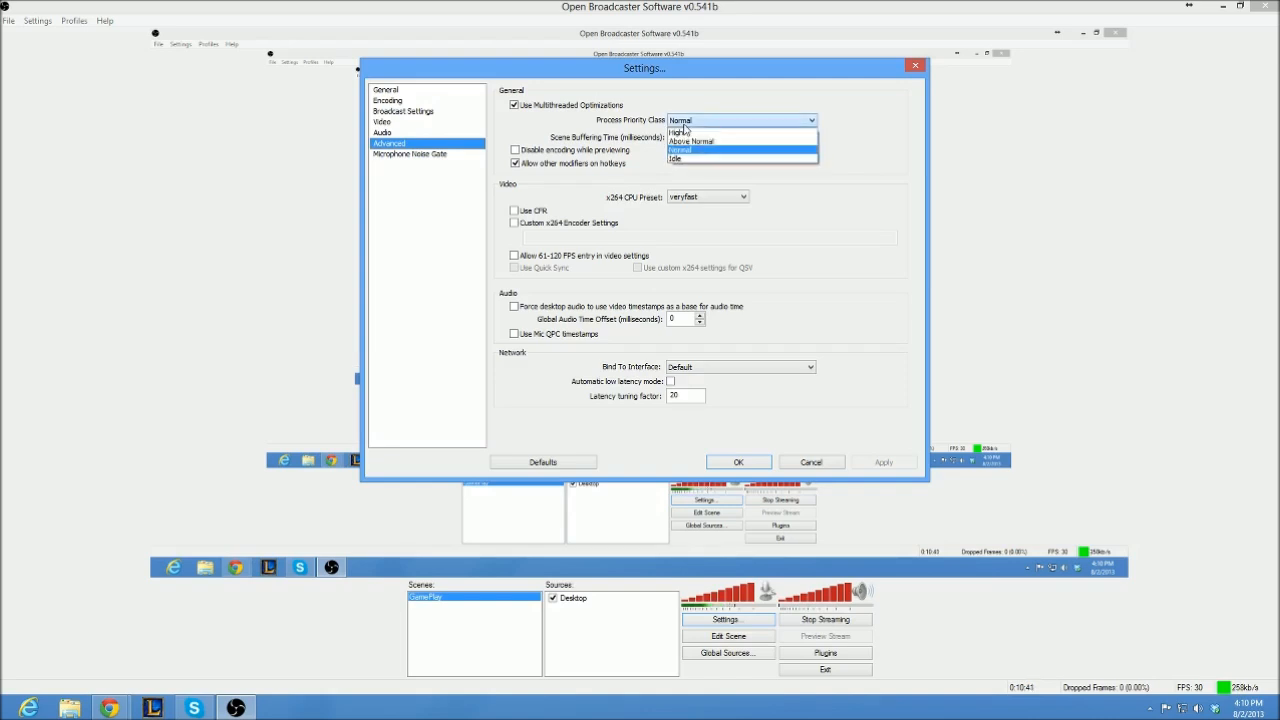
{"action": "left_click", "coordinate": [685, 124]}
{"action": "left_click", "coordinate": [683, 123]}
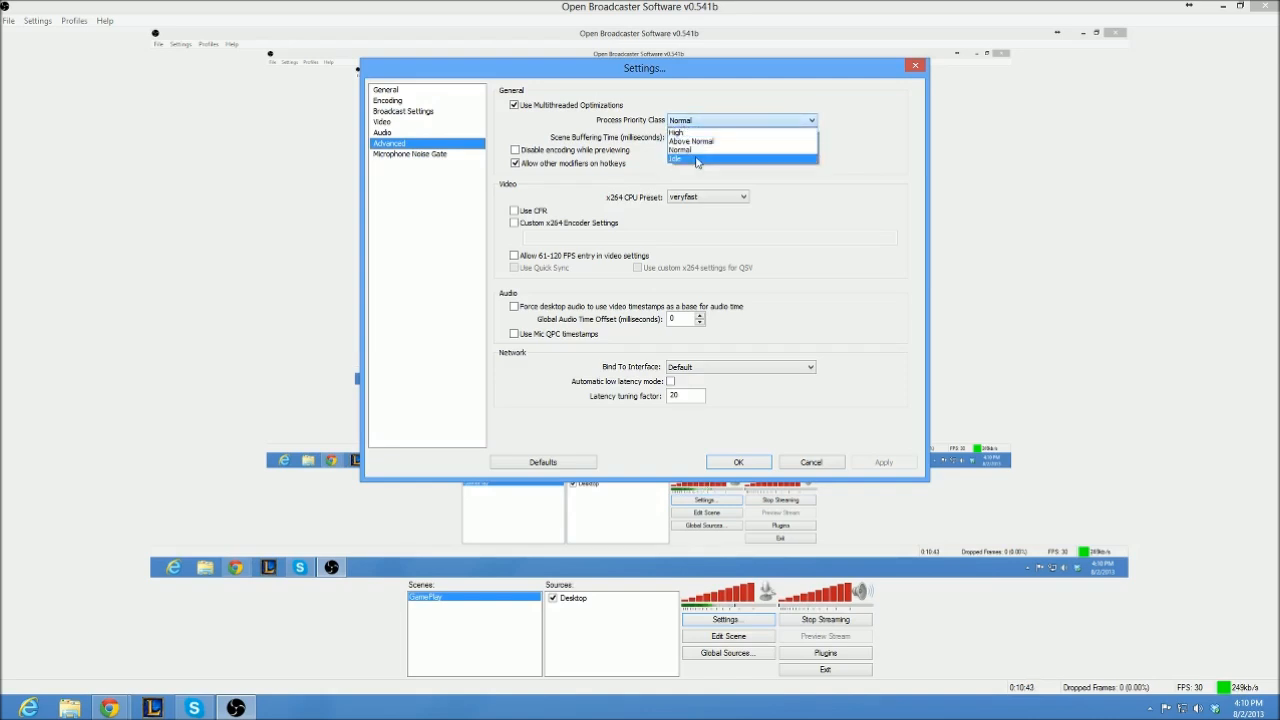
{"action": "left_click", "coordinate": [682, 124]}
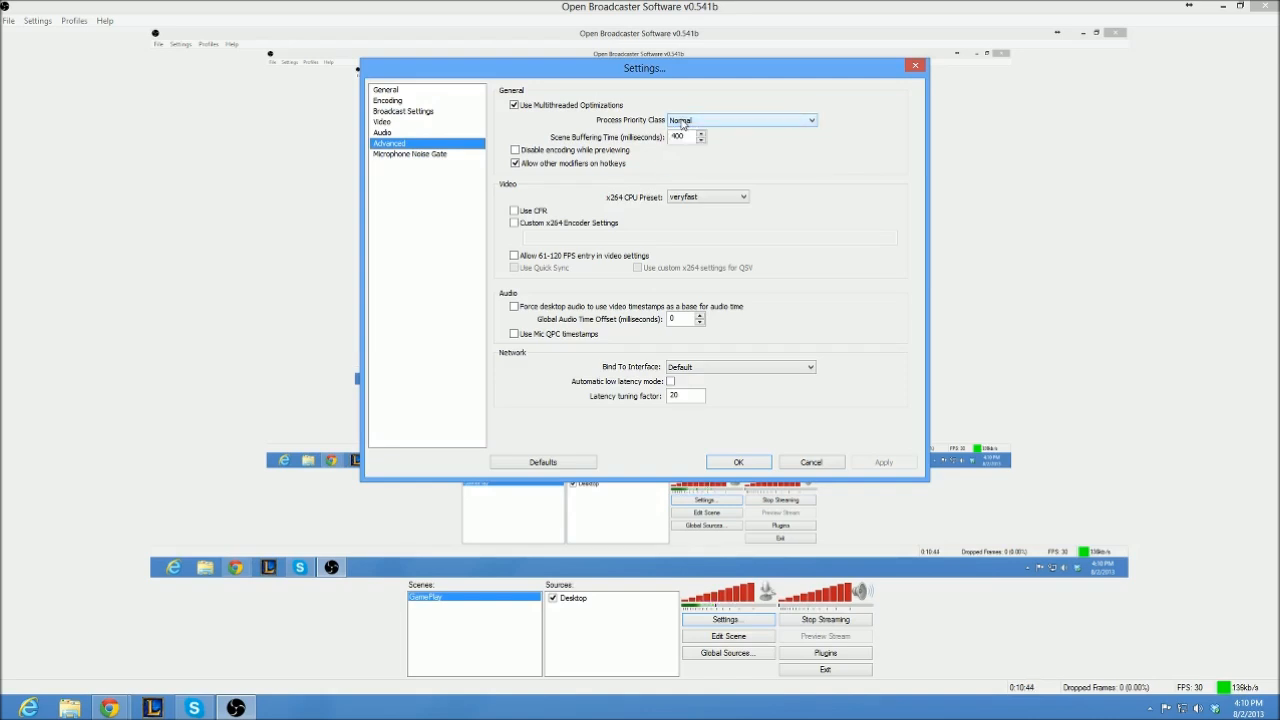
{"action": "left_click", "coordinate": [736, 124]}
{"action": "left_click", "coordinate": [736, 124]}
{"action": "left_click", "coordinate": [751, 124]}
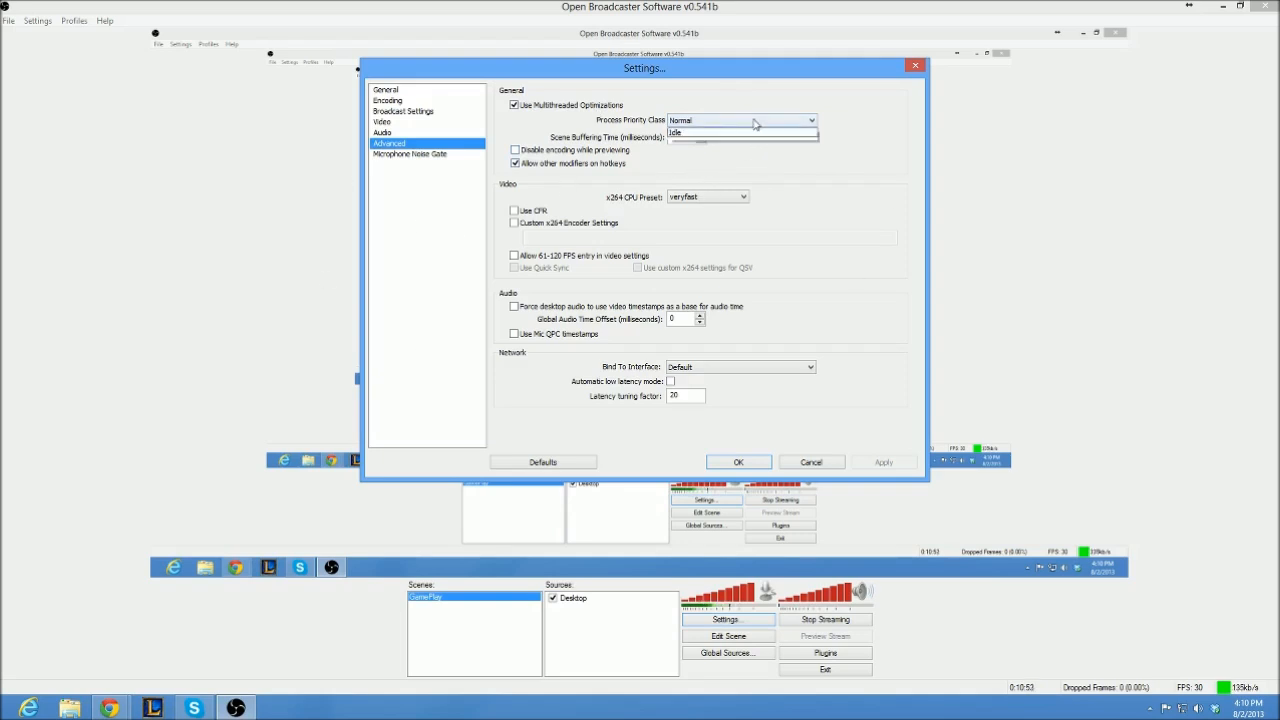
{"action": "left_click", "coordinate": [752, 124]}
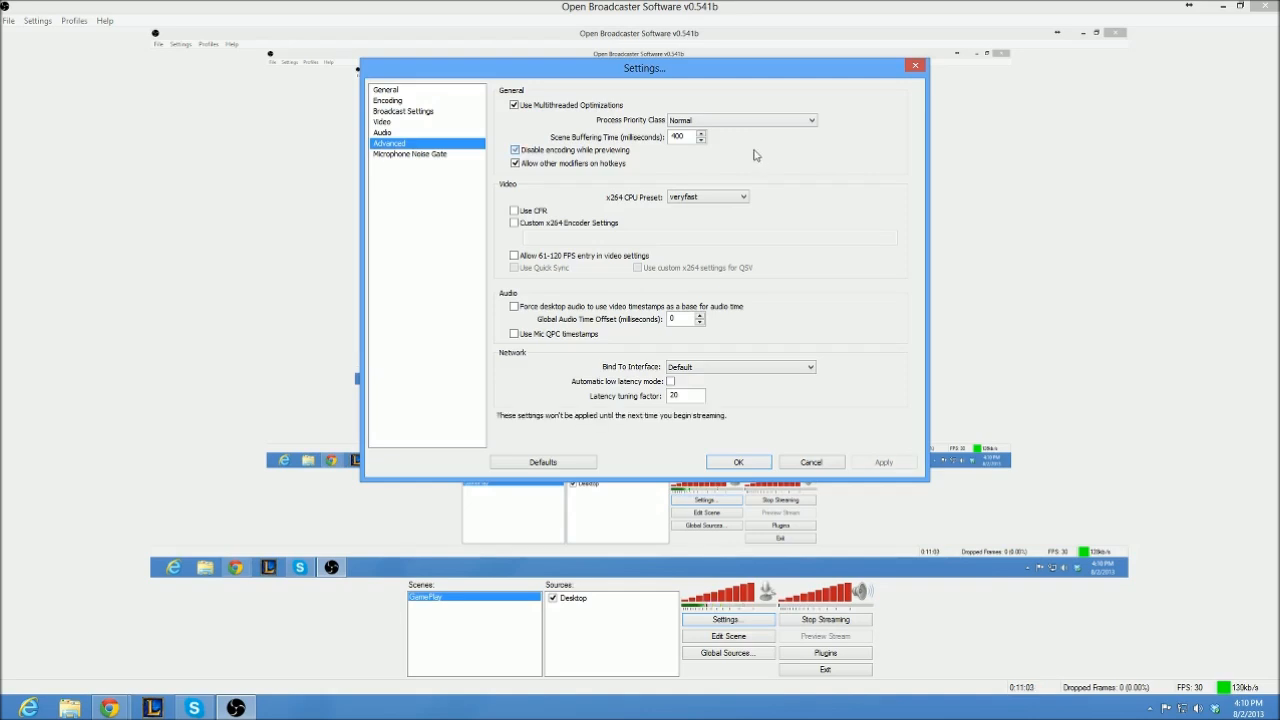
- Enable constant frame rate (Use CFR) in the advanced video settings and look through the x264 CPU preset choices
{"action": "left_click", "coordinate": [516, 150]}
{"action": "left_click", "coordinate": [517, 150]}
{"action": "left_click", "coordinate": [683, 197]}
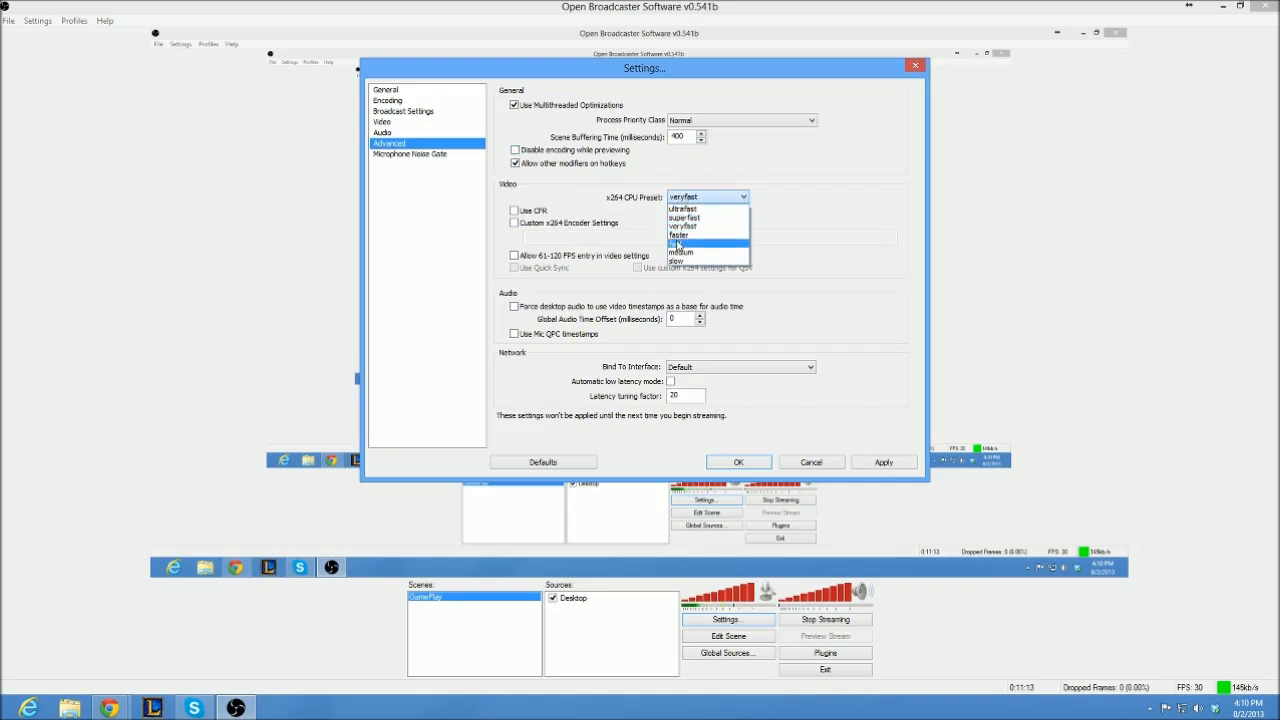
{"action": "left_click", "coordinate": [685, 206]}
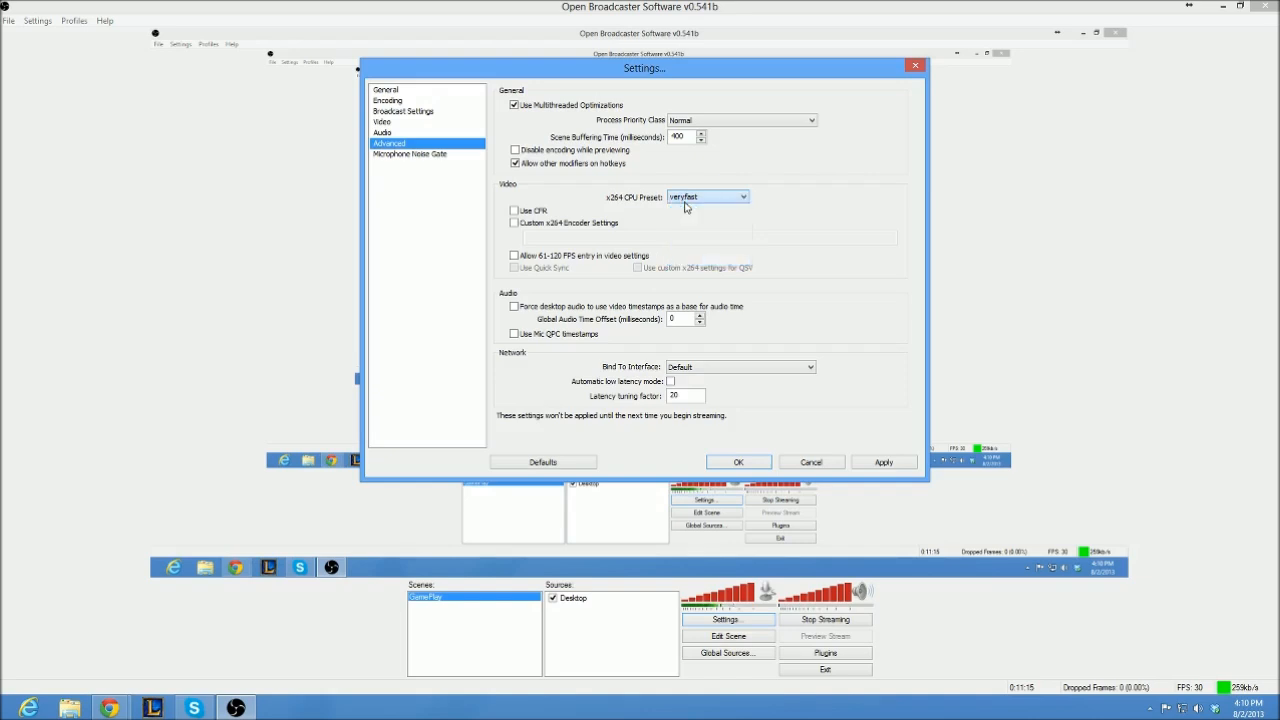
{"action": "left_click", "coordinate": [685, 199]}
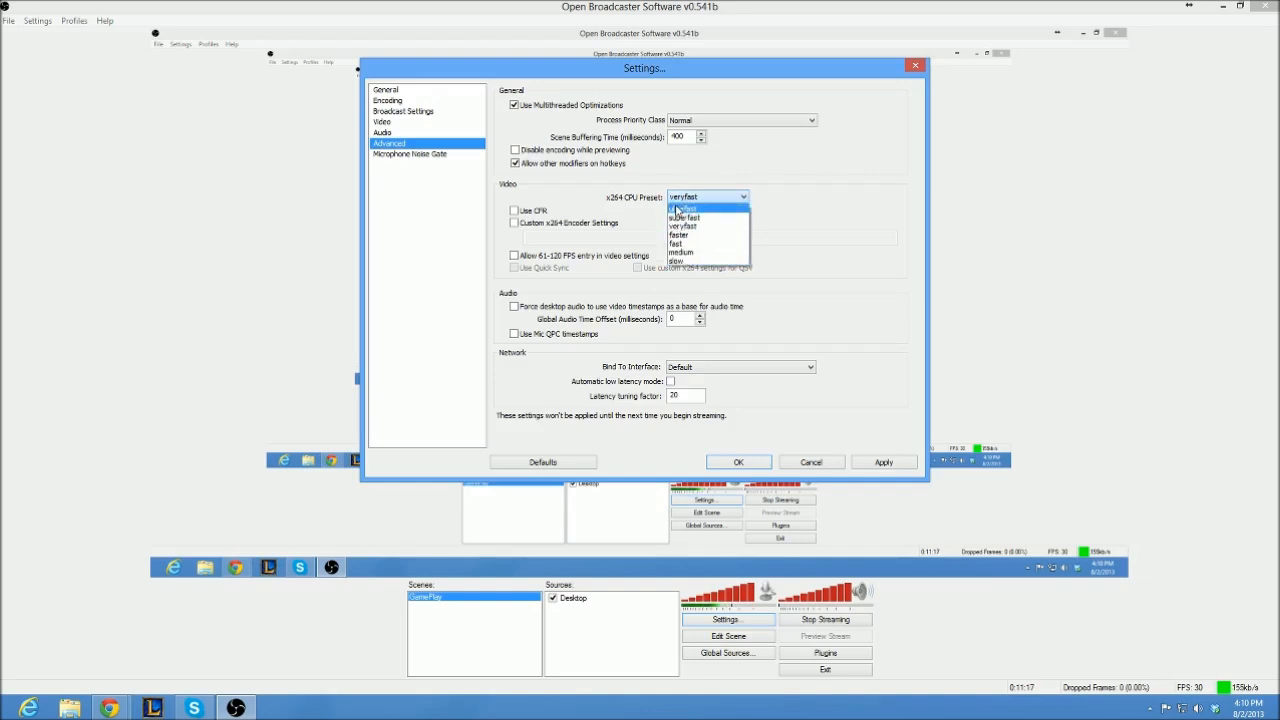
{"action": "left_click", "coordinate": [677, 206]}
{"action": "left_click", "coordinate": [673, 208]}
{"action": "left_click", "coordinate": [673, 199]}
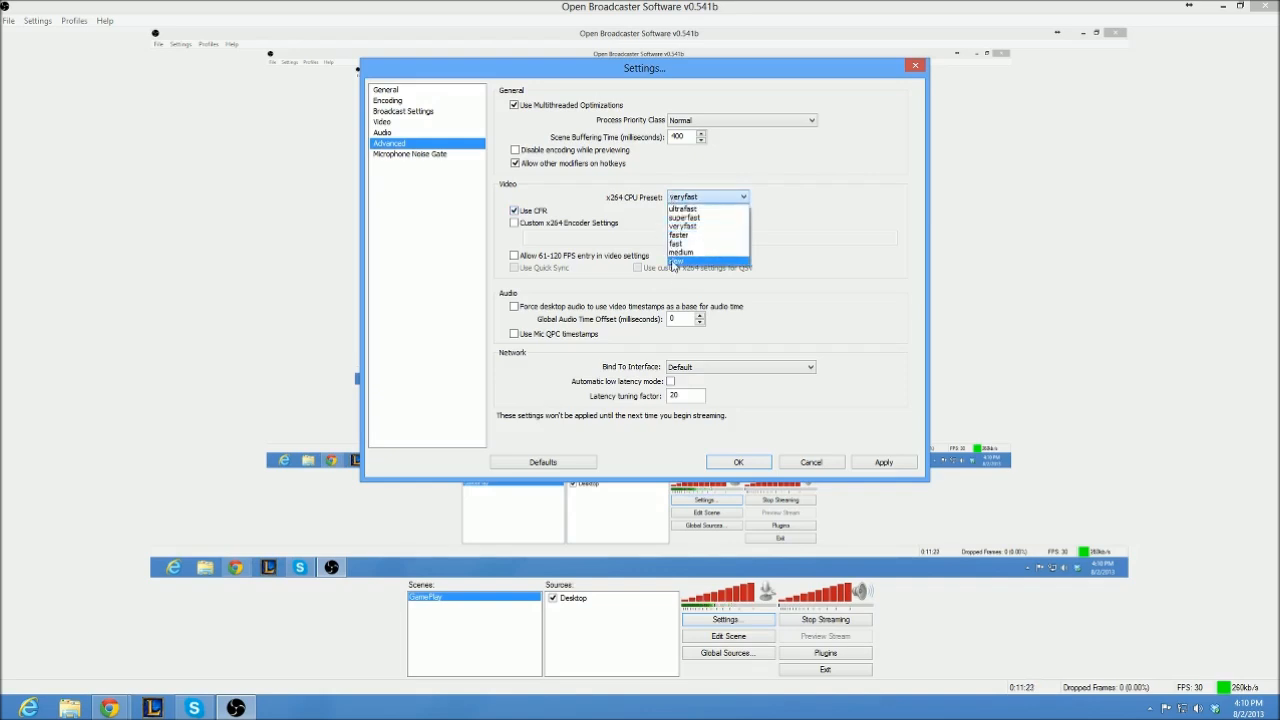
{"action": "left_click", "coordinate": [676, 207]}
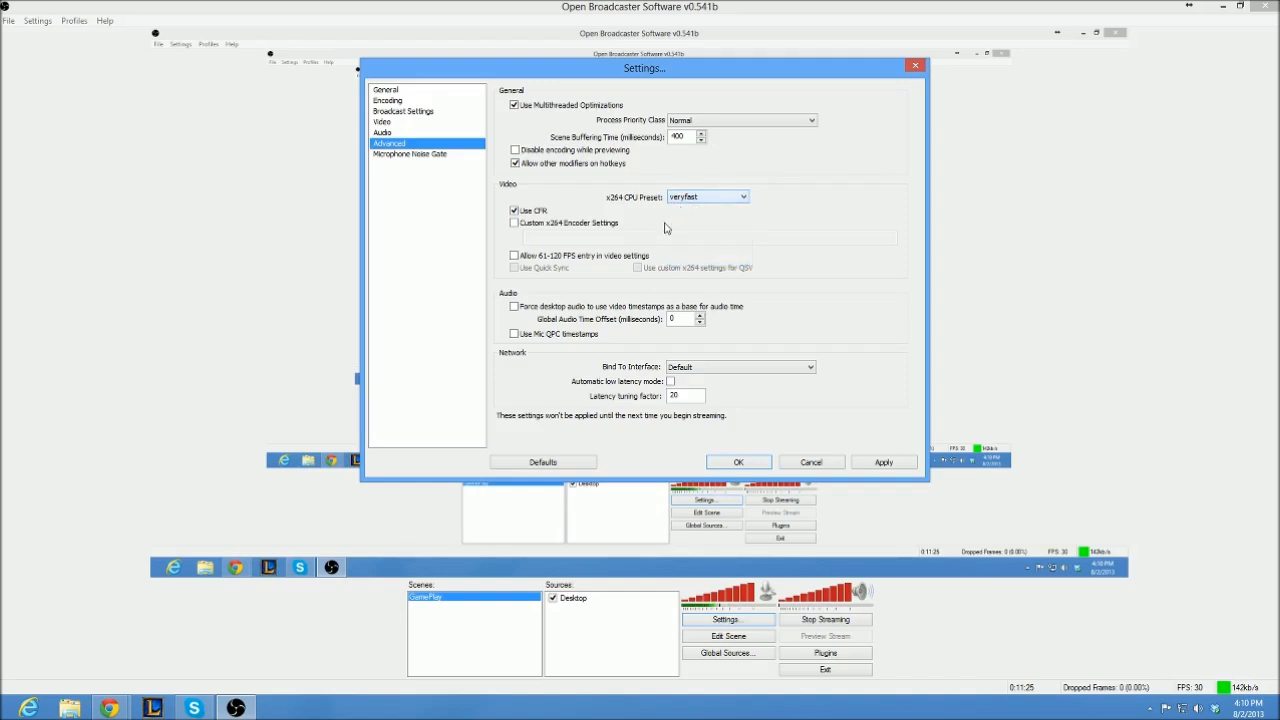
- Save the advanced settings with custom x264 settings off, view the microphone noise gate settings and close the settings dialog
{"action": "left_click", "coordinate": [520, 227]}
{"action": "left_click", "coordinate": [515, 224]}
{"action": "left_click", "coordinate": [515, 256]}
{"action": "left_click", "coordinate": [437, 154]}
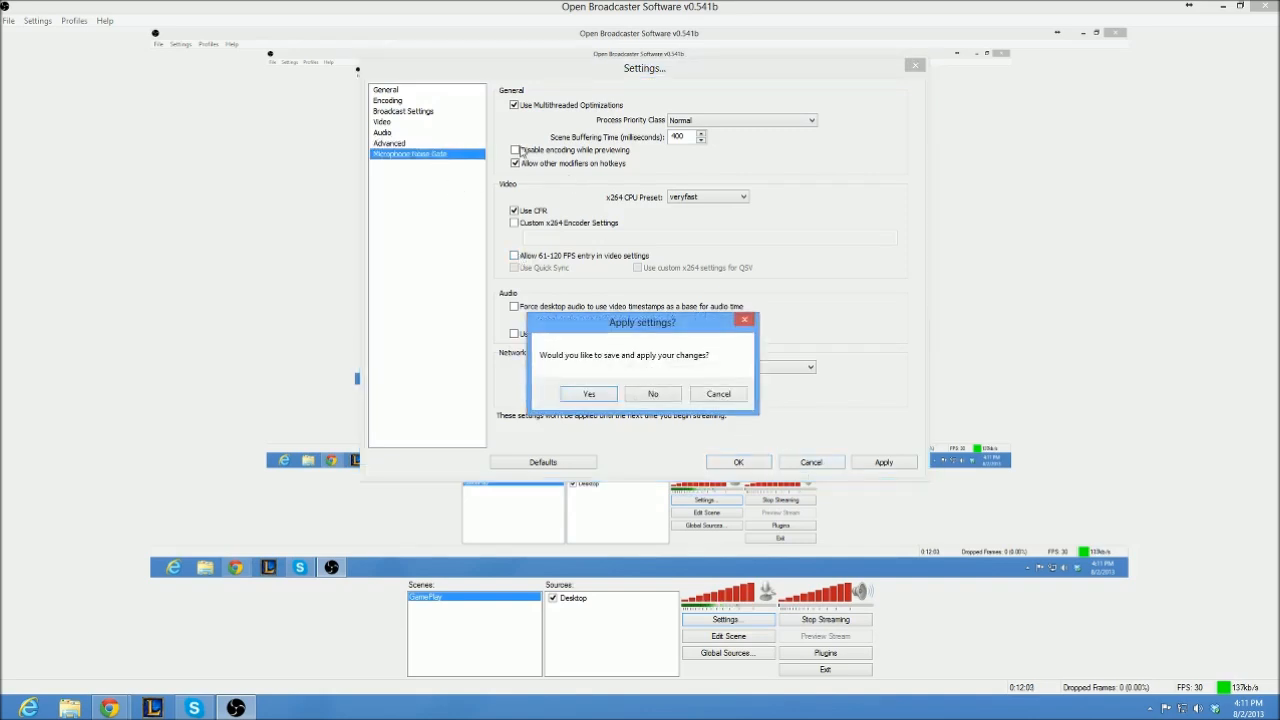
{"action": "left_click", "coordinate": [589, 394]}
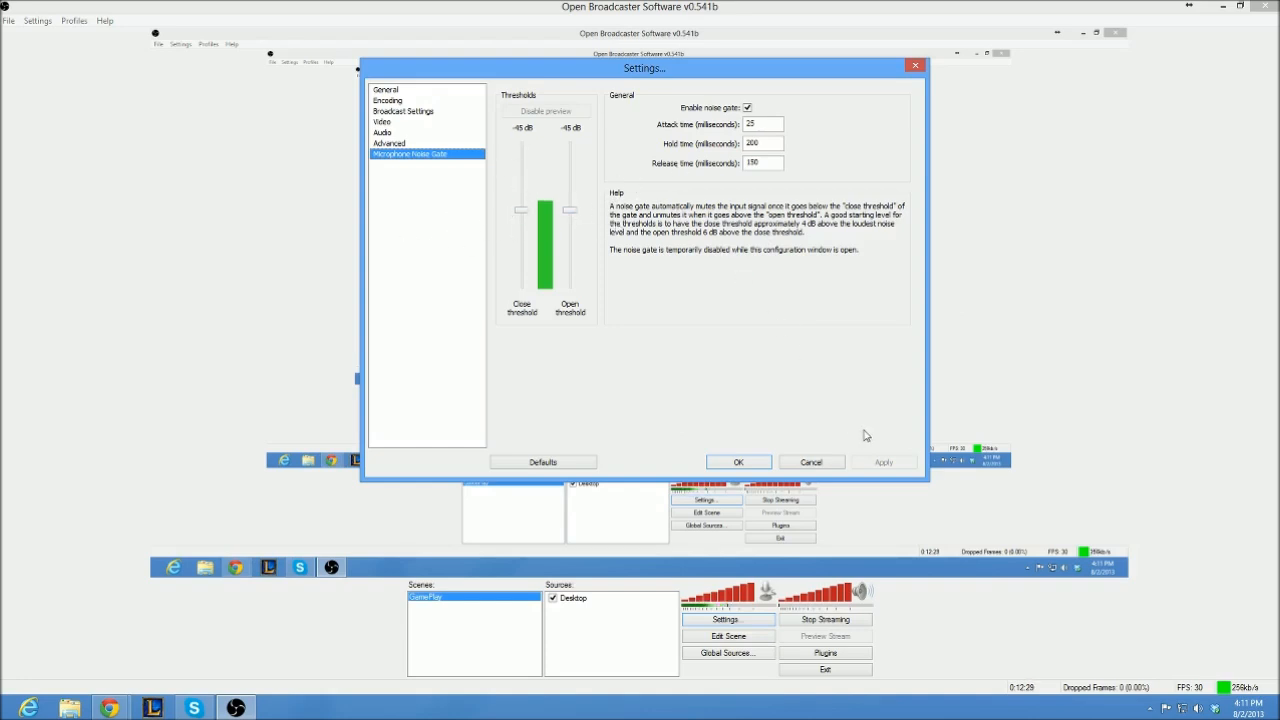
{"action": "left_click", "coordinate": [739, 462]}
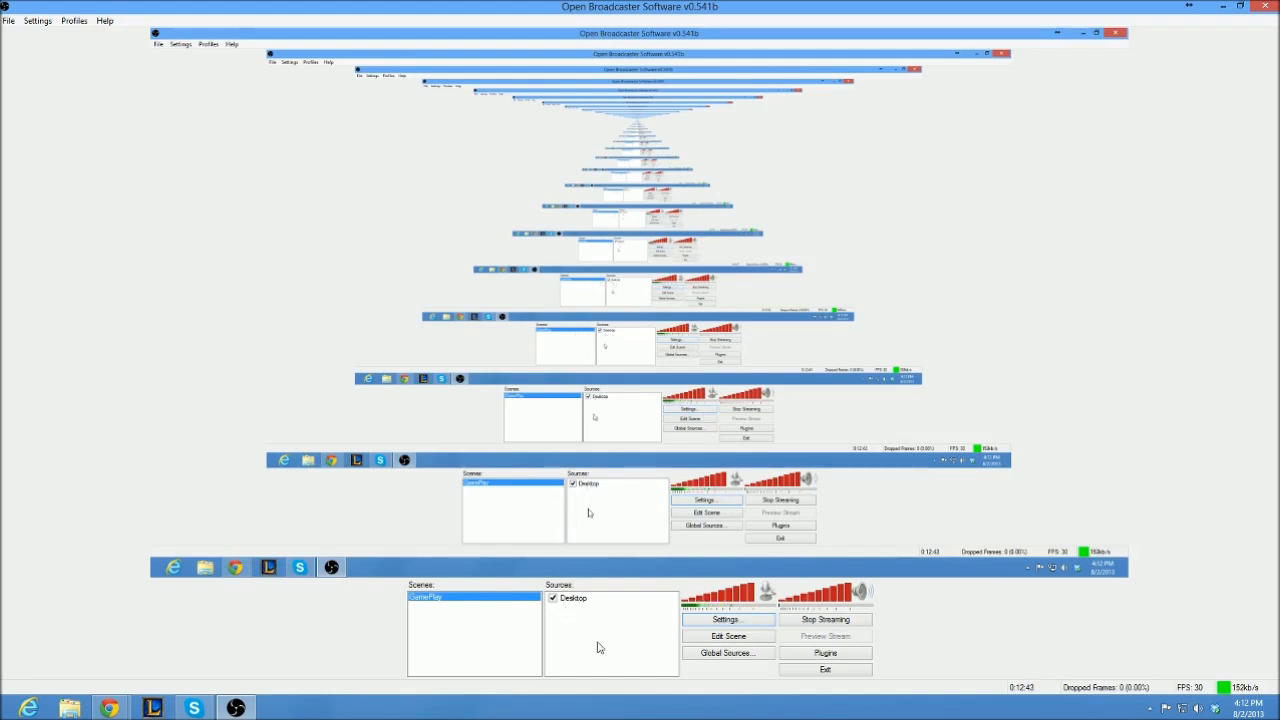
- Open the global sources and look through the existing game and desktop entries
{"action": "left_click", "coordinate": [716, 664]}
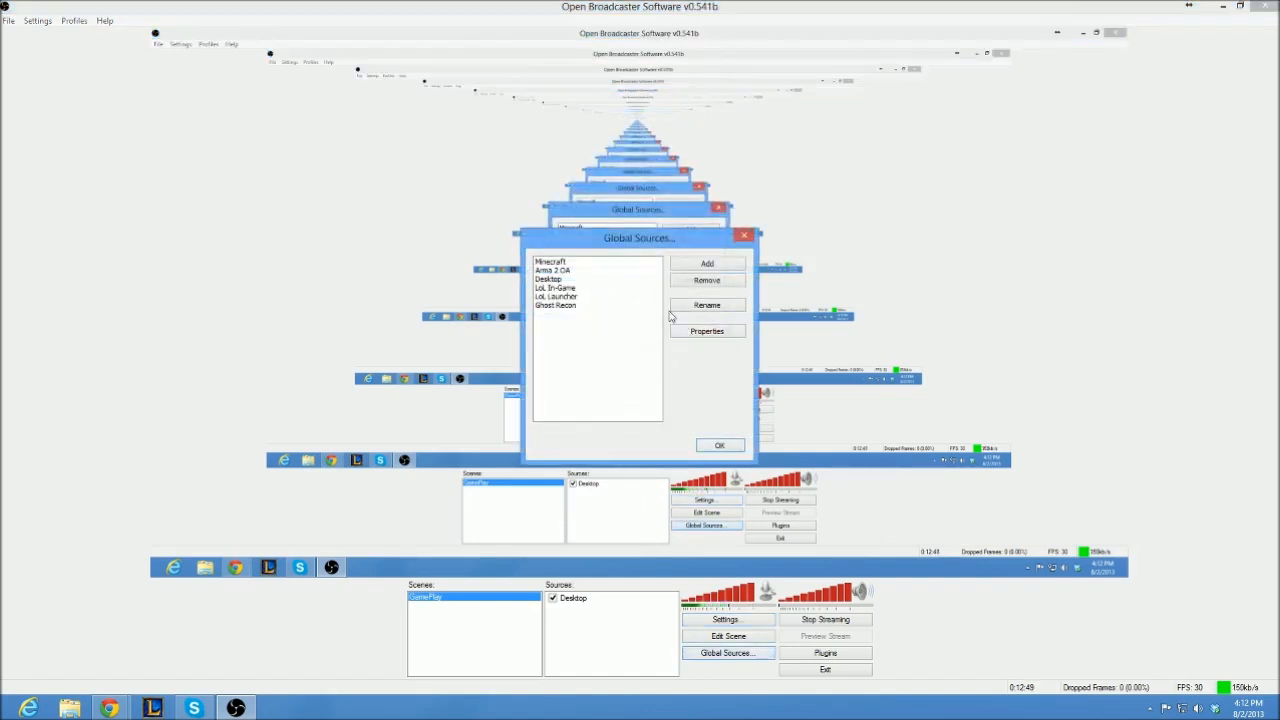
{"action": "left_click", "coordinate": [550, 306]}
{"action": "left_click", "coordinate": [549, 297]}
{"action": "left_click", "coordinate": [551, 289]}
{"action": "left_click", "coordinate": [549, 280]}
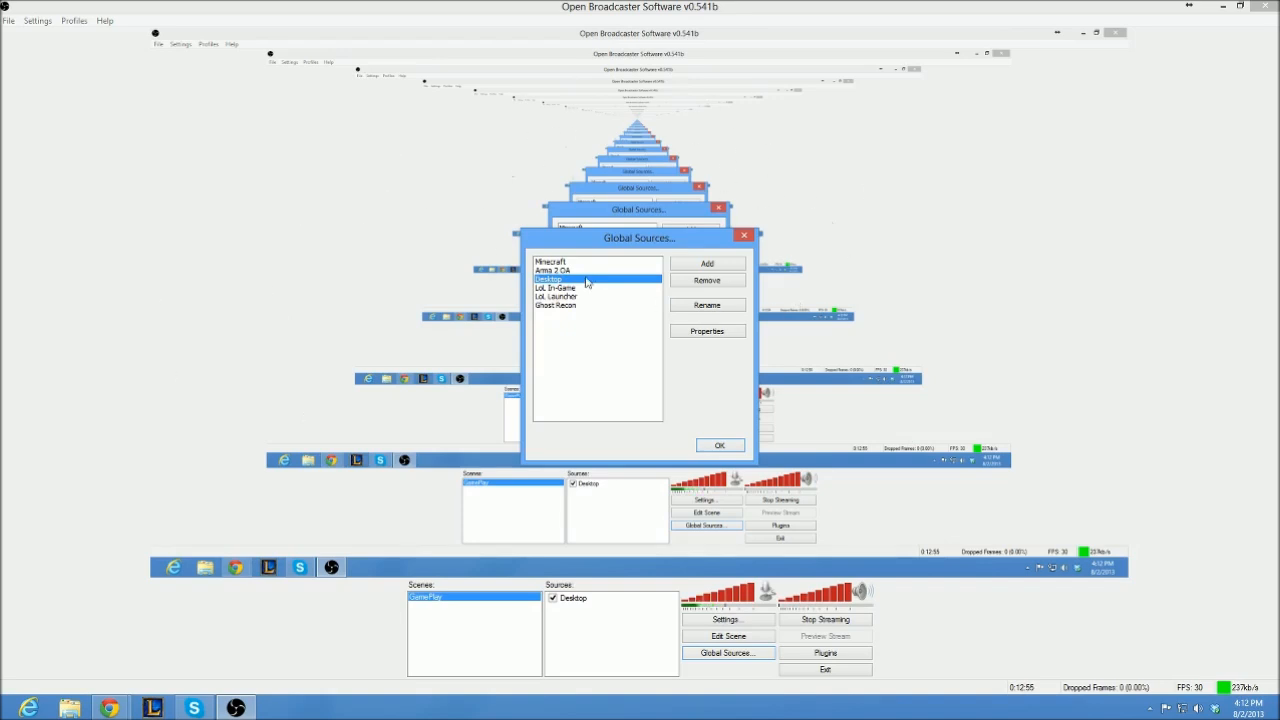
{"action": "left_click", "coordinate": [589, 270]}
{"action": "left_click", "coordinate": [590, 263]}
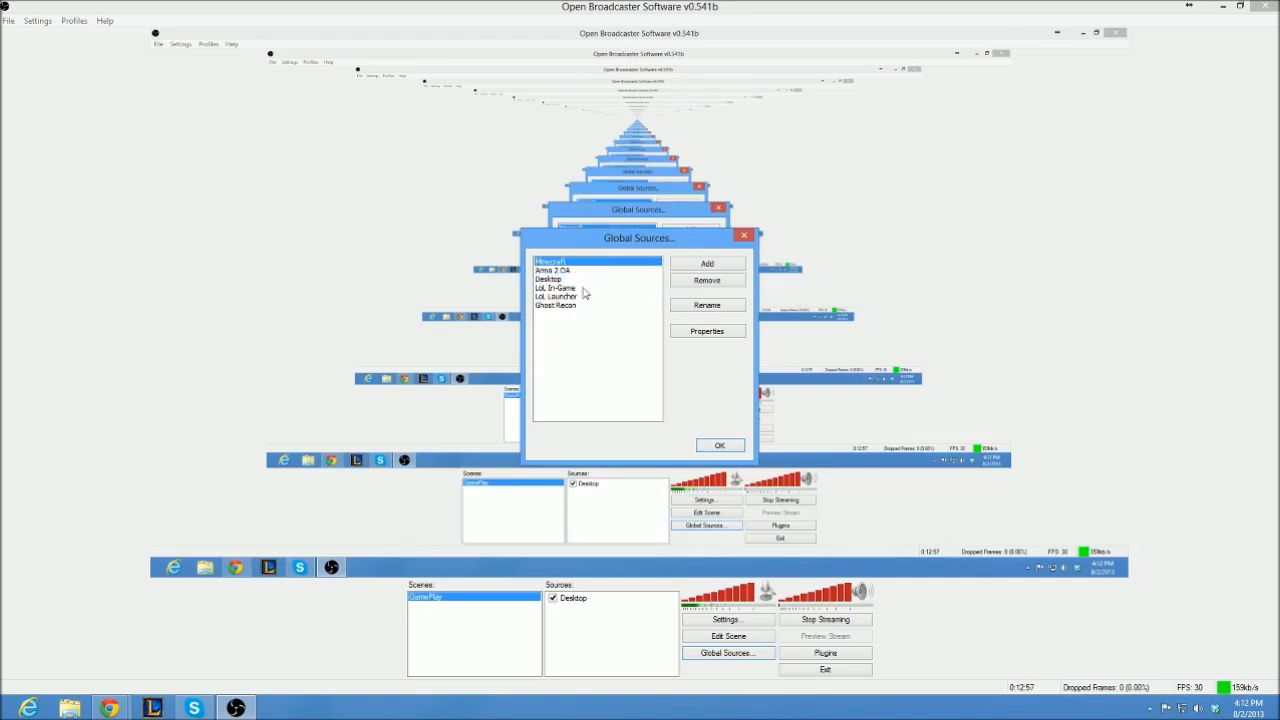
{"action": "left_click", "coordinate": [586, 305]}
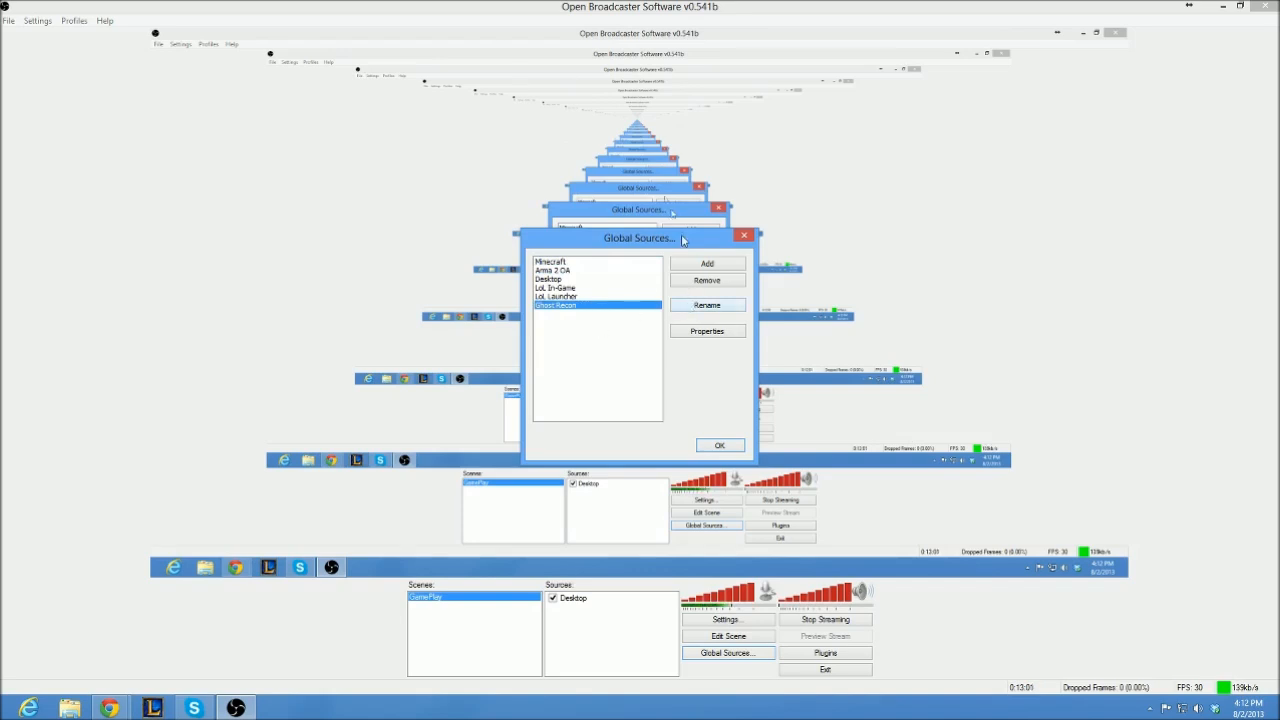
{"action": "left_click", "coordinate": [703, 268]}
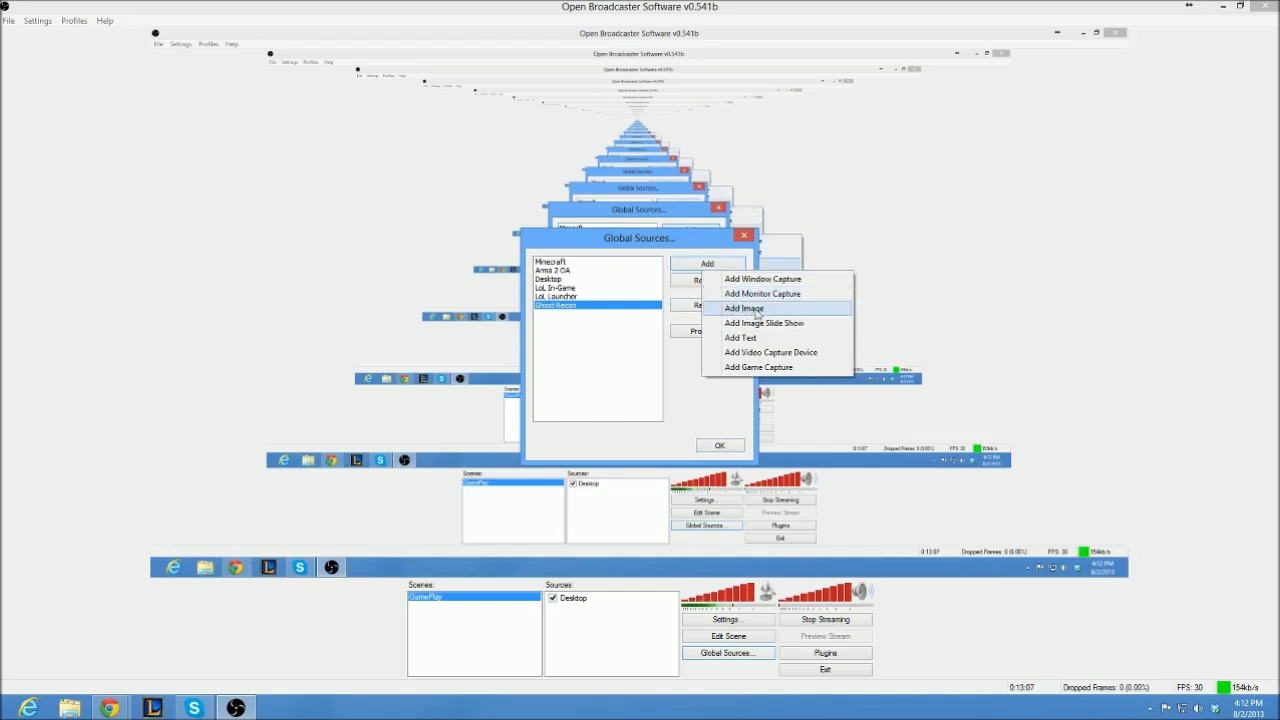
{"action": "left_click", "coordinate": [773, 368]}
{"action": "left_click", "coordinate": [740, 367]}
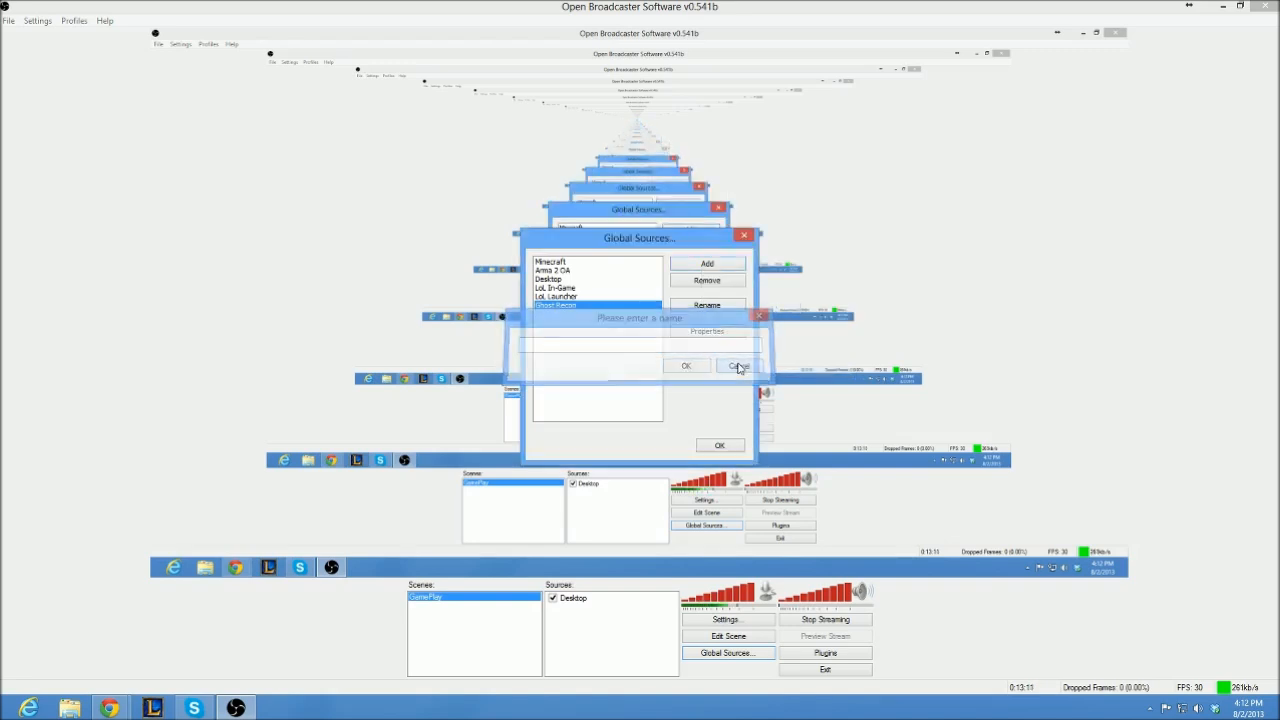
- Try adding a game capture global source, trying Chrome and Skype as the application, and cancel it and close the global sources
{"action": "left_click", "coordinate": [705, 266]}
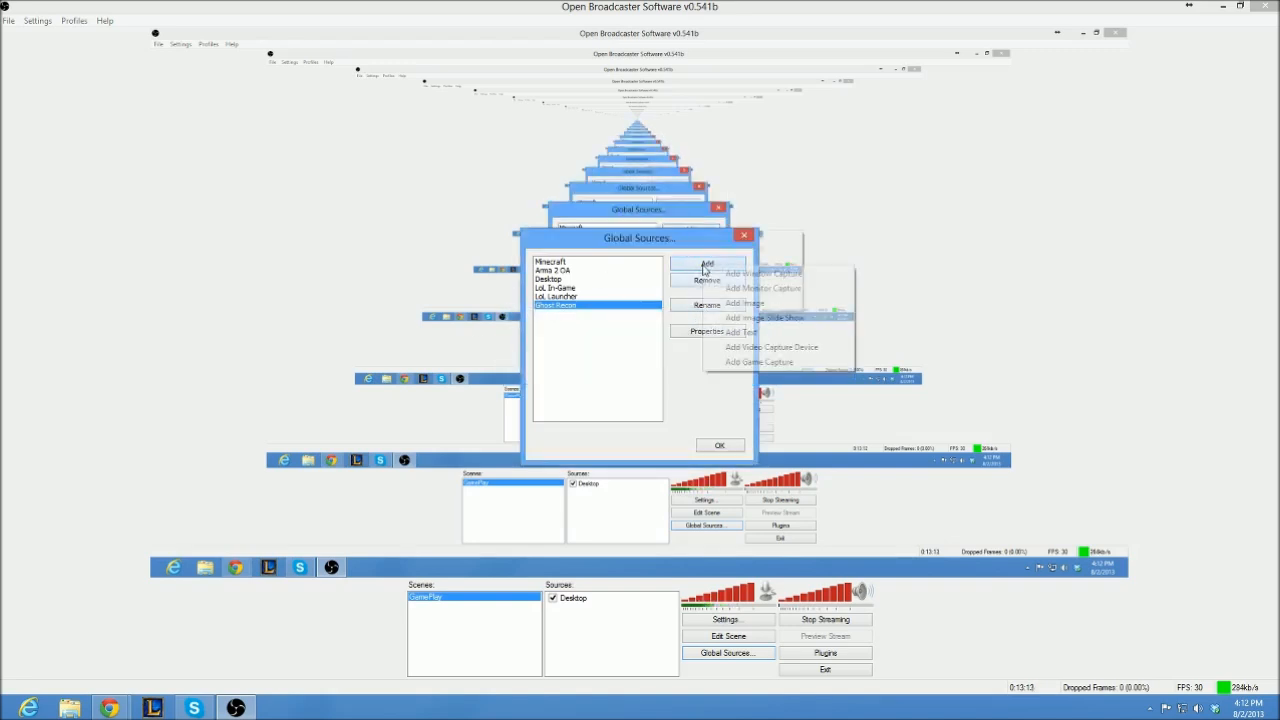
{"action": "left_click", "coordinate": [750, 362]}
{"action": "type", "text": "tetris"}
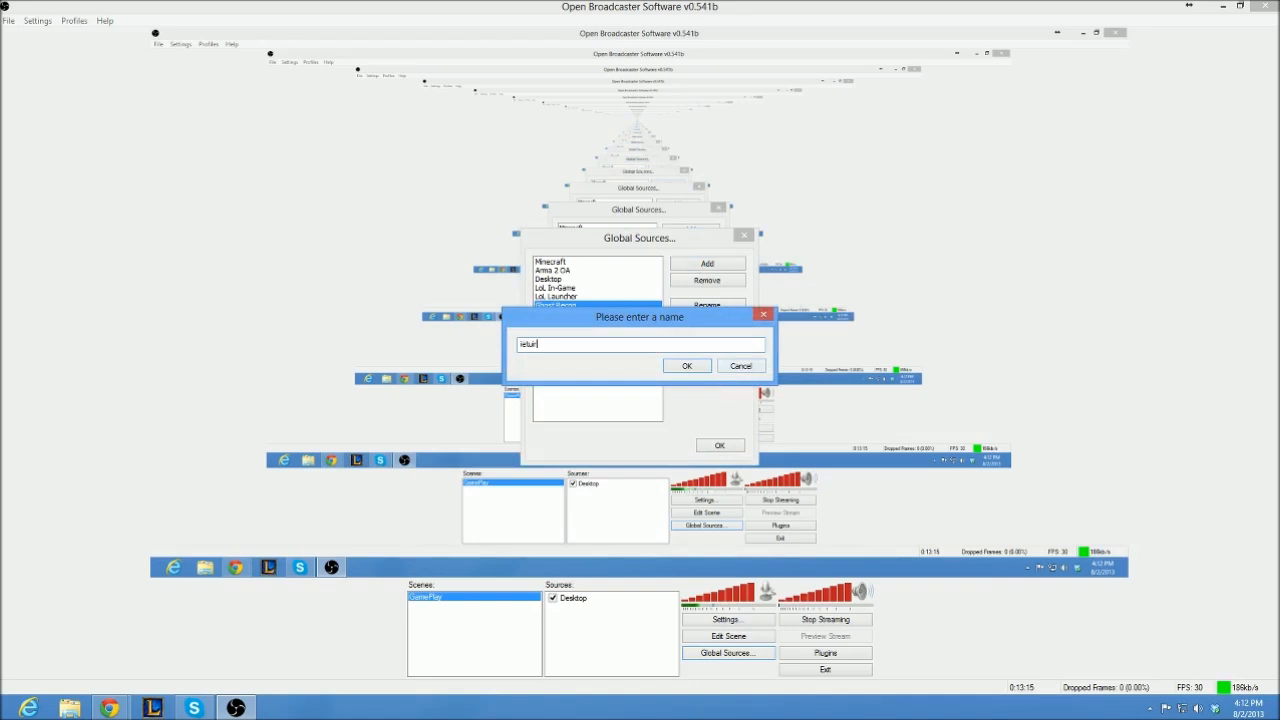
{"action": "left_click", "coordinate": [689, 369]}
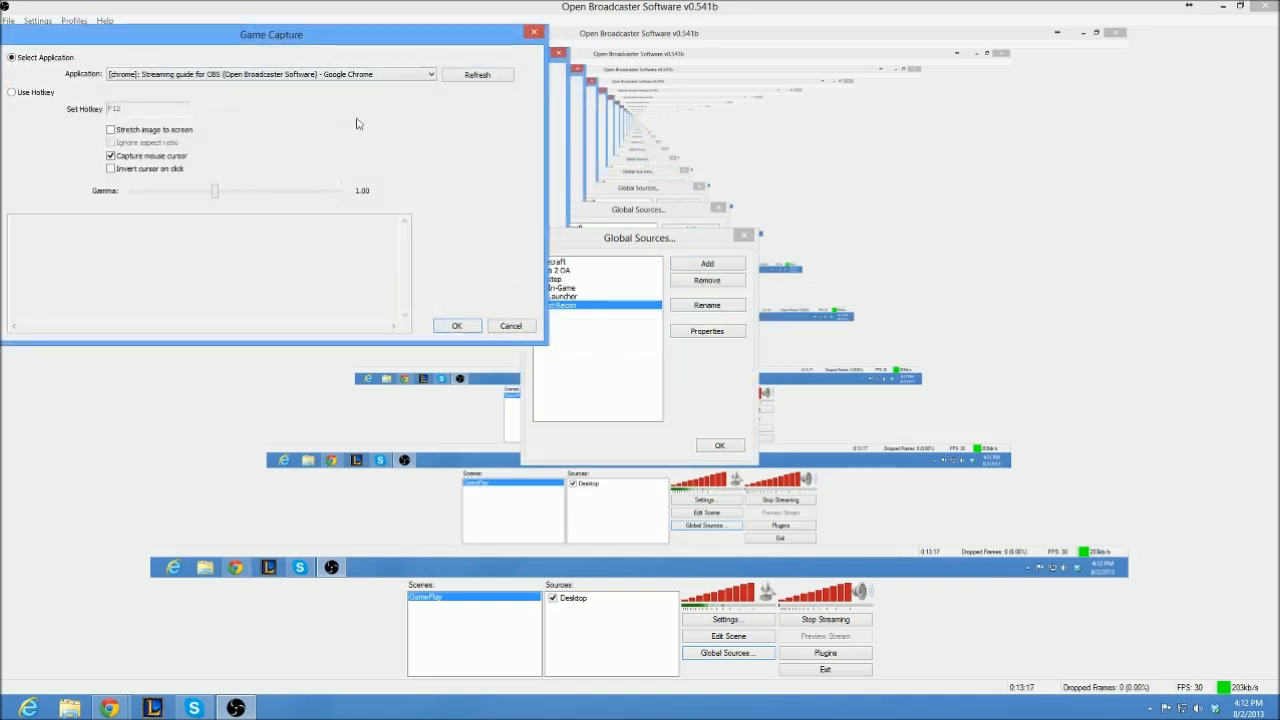
{"action": "left_click", "coordinate": [334, 75]}
{"action": "left_click", "coordinate": [306, 121]}
{"action": "left_click", "coordinate": [297, 76]}
{"action": "left_click", "coordinate": [283, 91]}
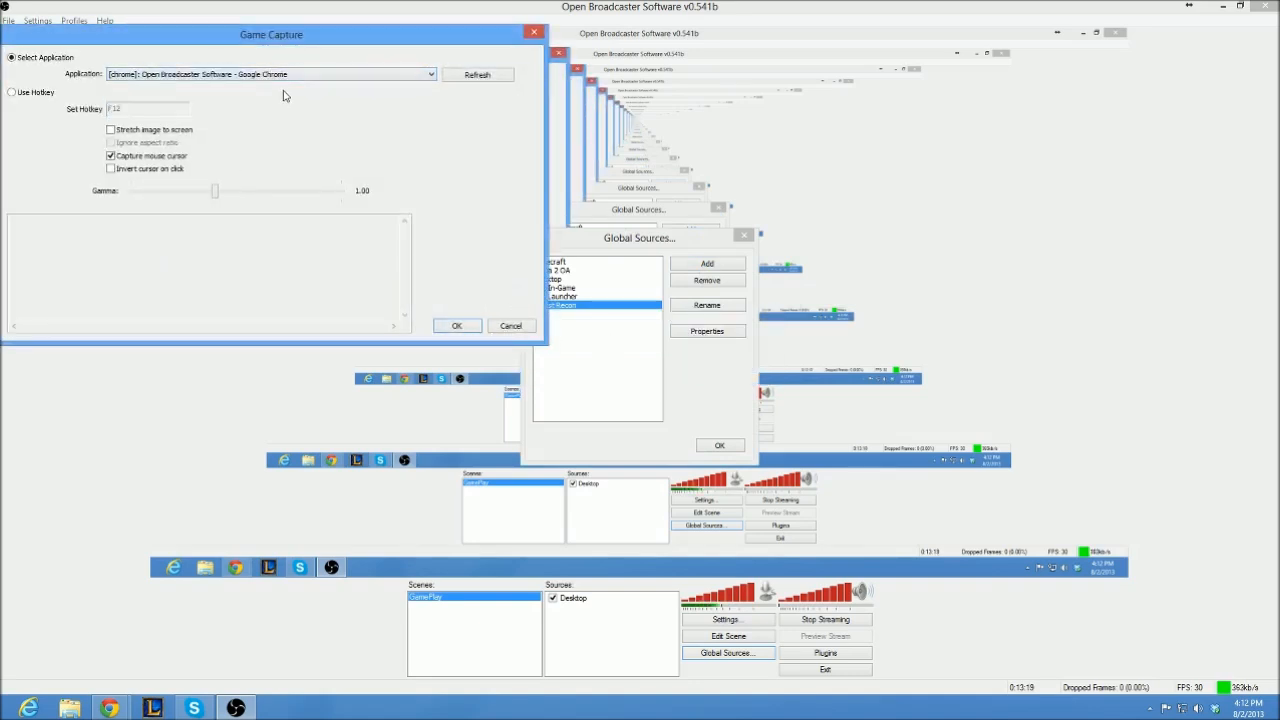
{"action": "left_click", "coordinate": [292, 77]}
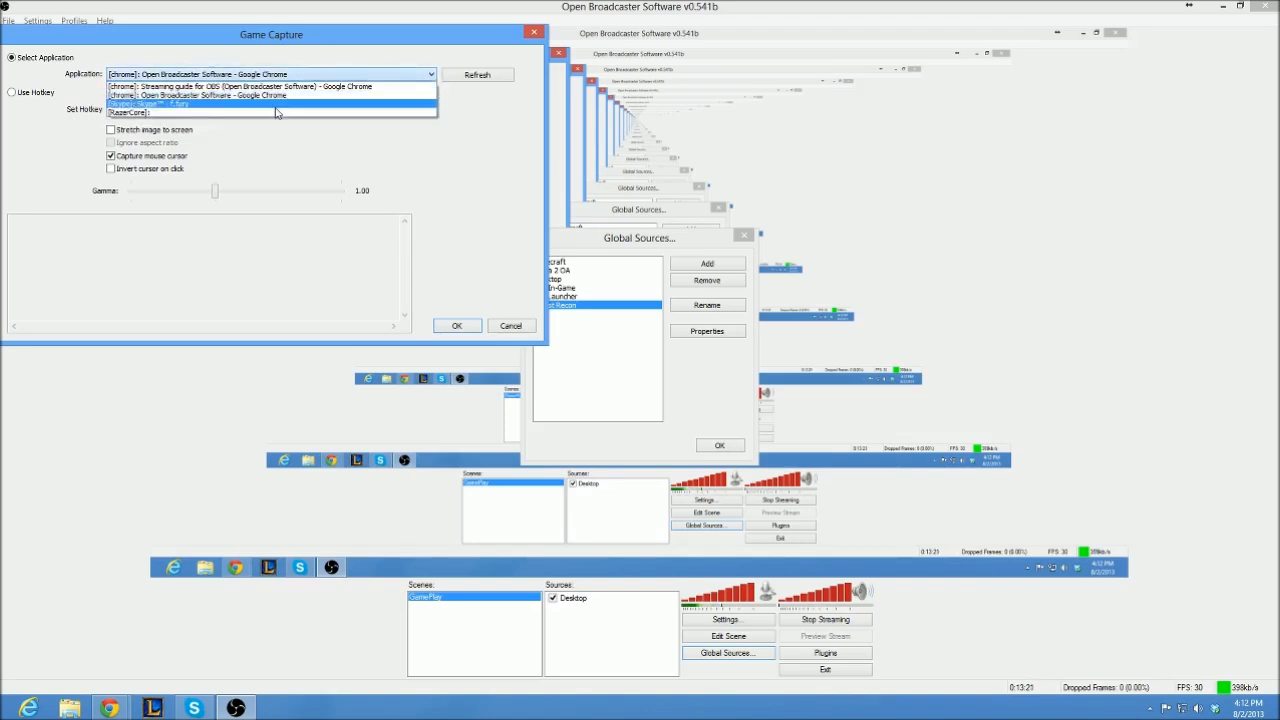
{"action": "left_click", "coordinate": [277, 104]}
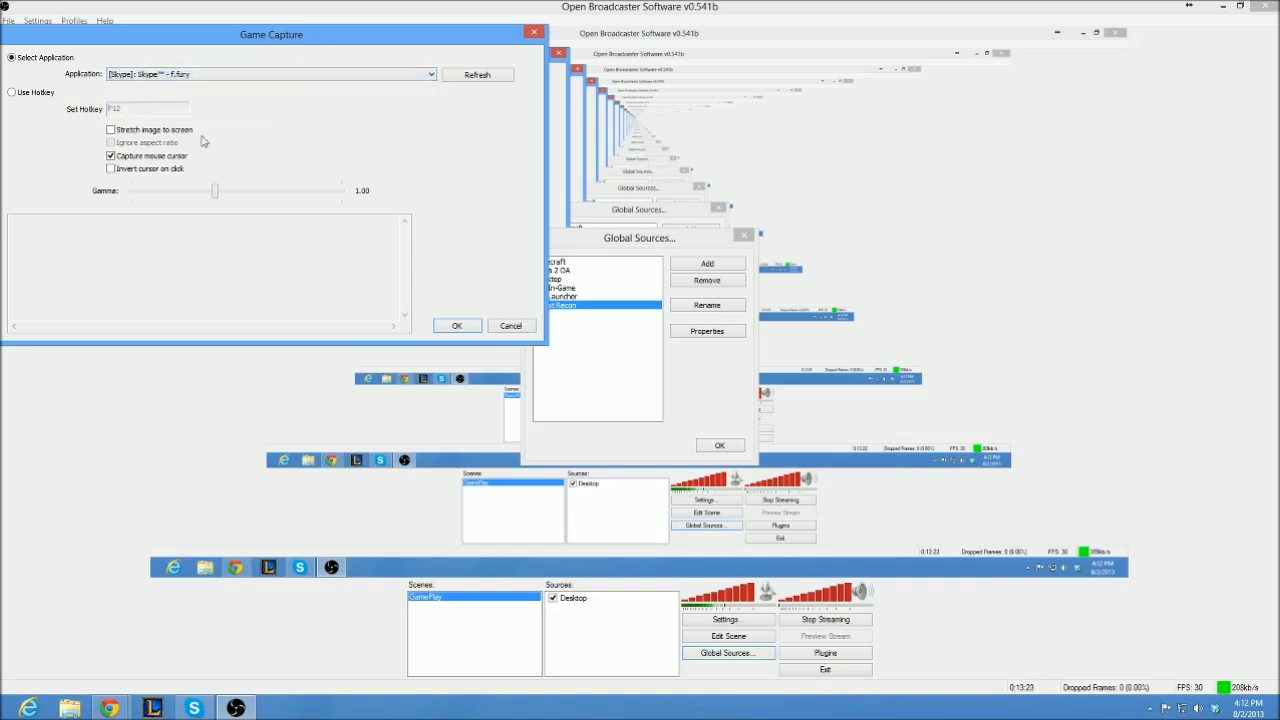
{"action": "left_click", "coordinate": [513, 329]}
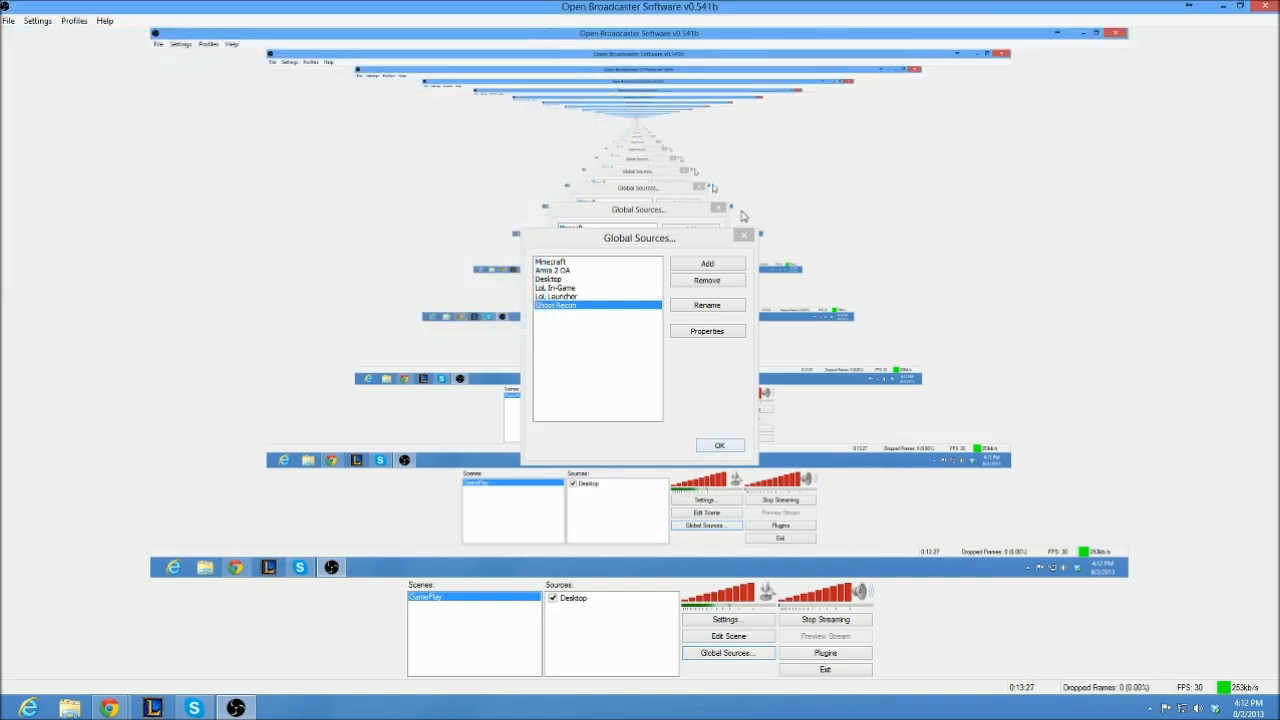
{"action": "left_click", "coordinate": [744, 235]}
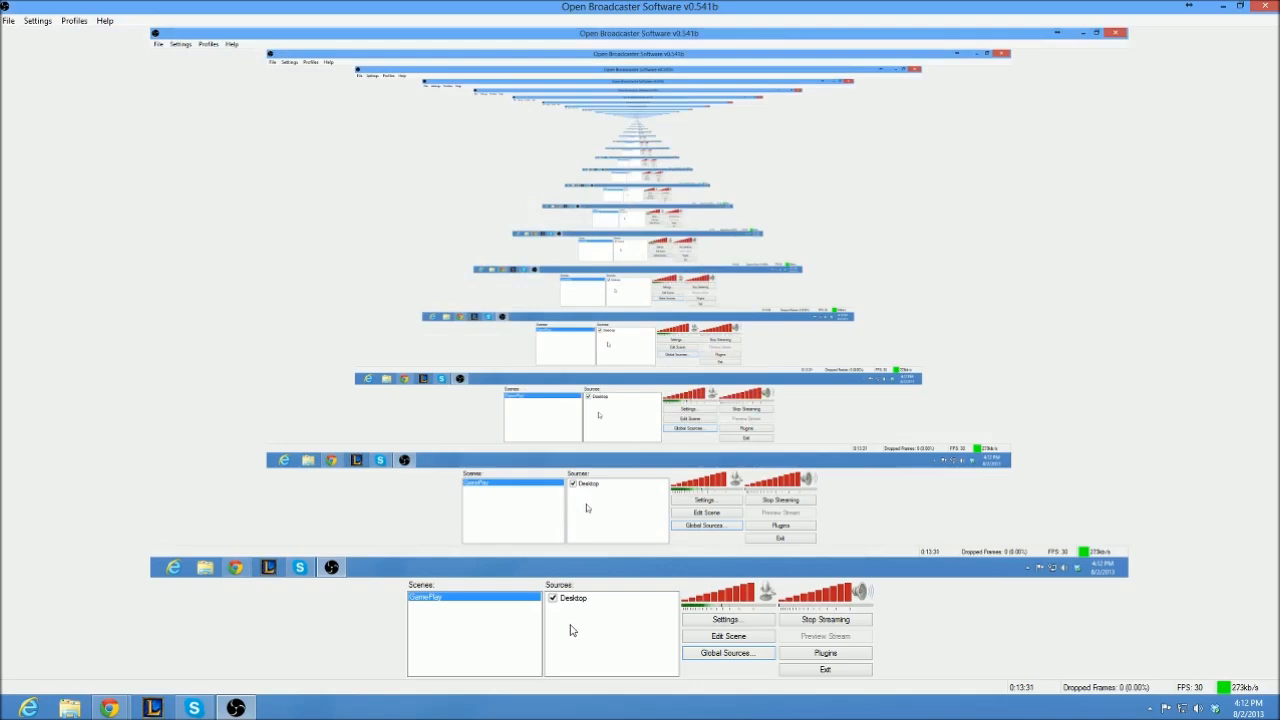
- Switch to Chrome to view the Open Broadcaster Software website, and return to Open Broadcaster Software
{"action": "mouse_move", "coordinate": [110, 706]}
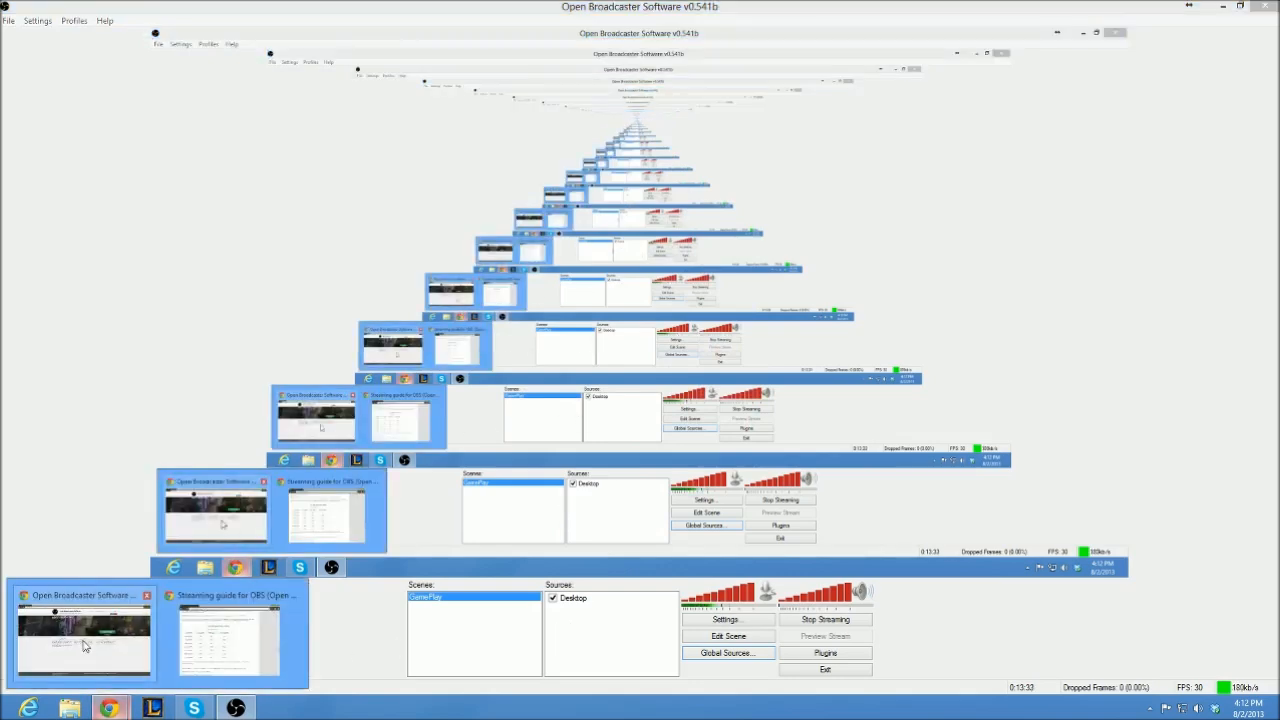
{"action": "left_click", "coordinate": [92, 651]}
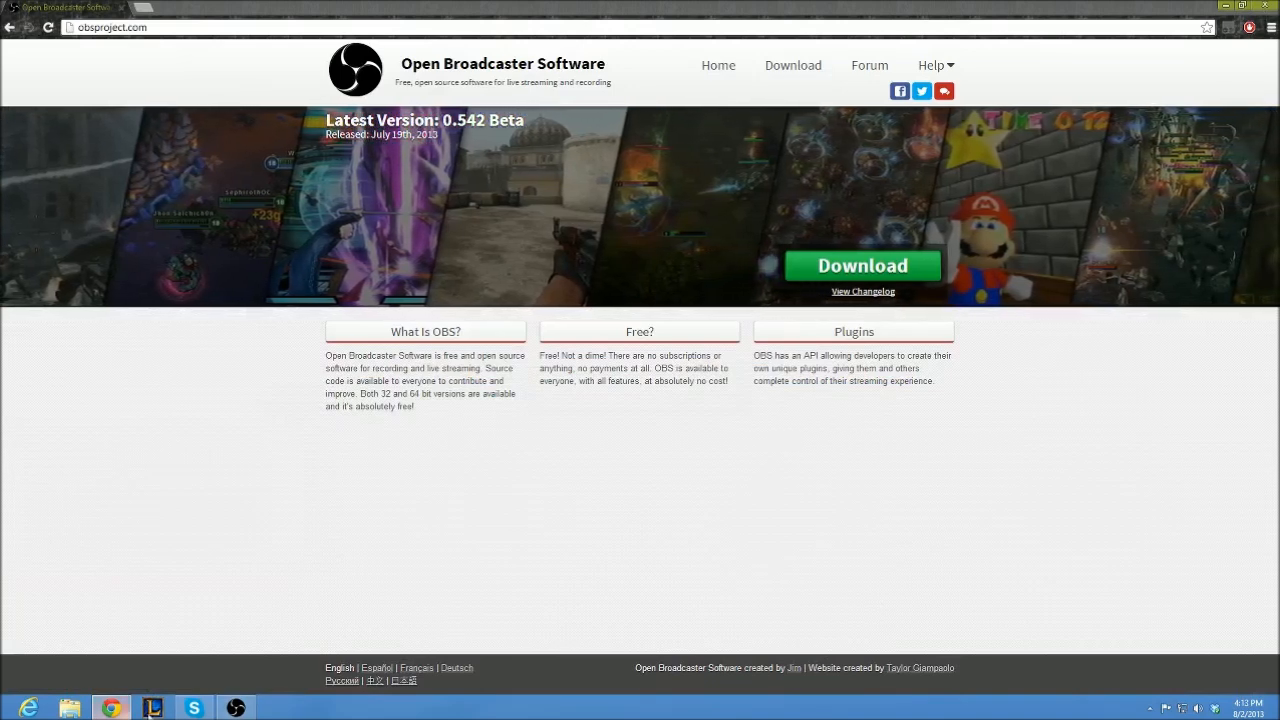
{"action": "left_click", "coordinate": [236, 707]}
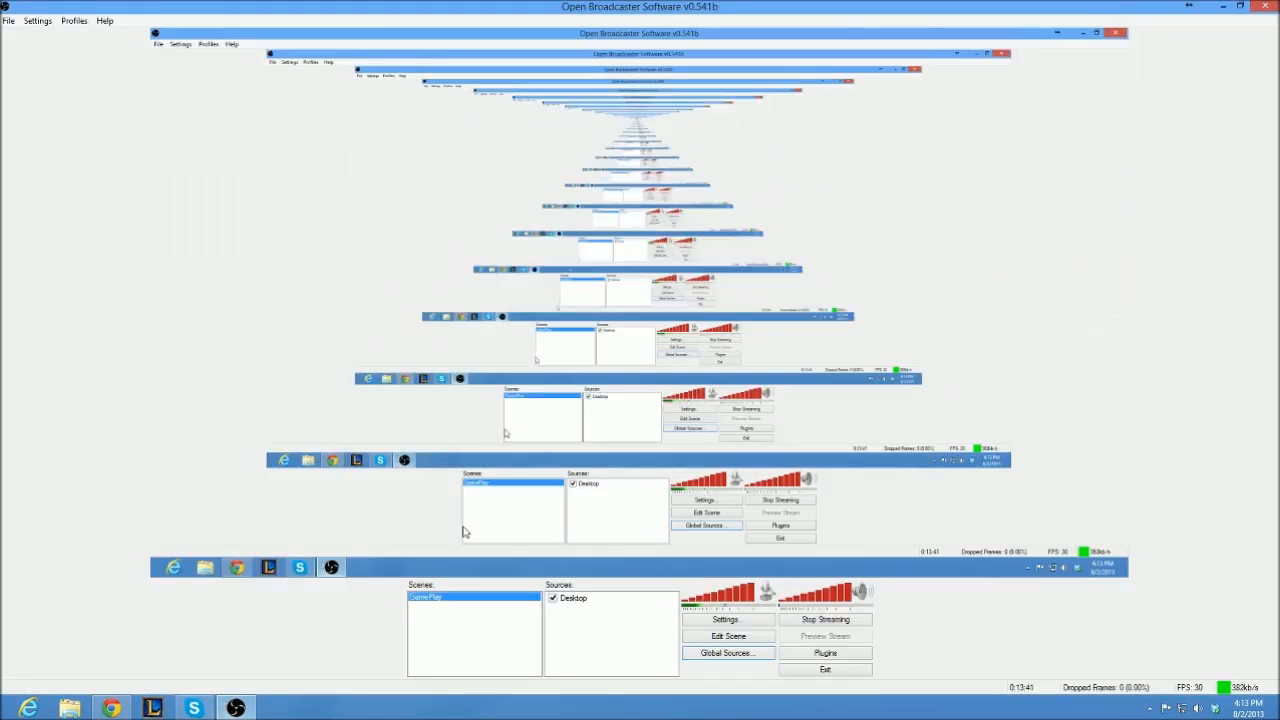
- Start adding a window capture source to the GamePlay scene, look at its window choices and cancel it
{"action": "right_click", "coordinate": [620, 651]}
{"action": "mouse_move", "coordinate": [660, 653]}
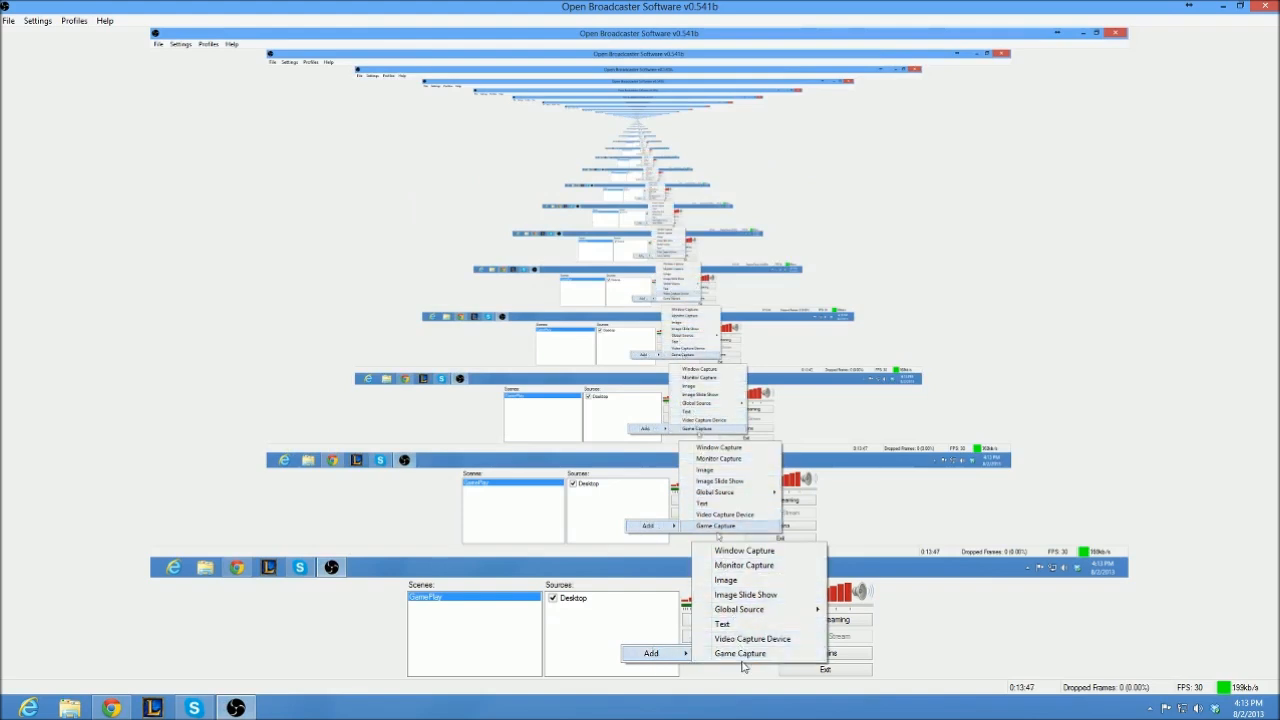
{"action": "left_click", "coordinate": [733, 553]}
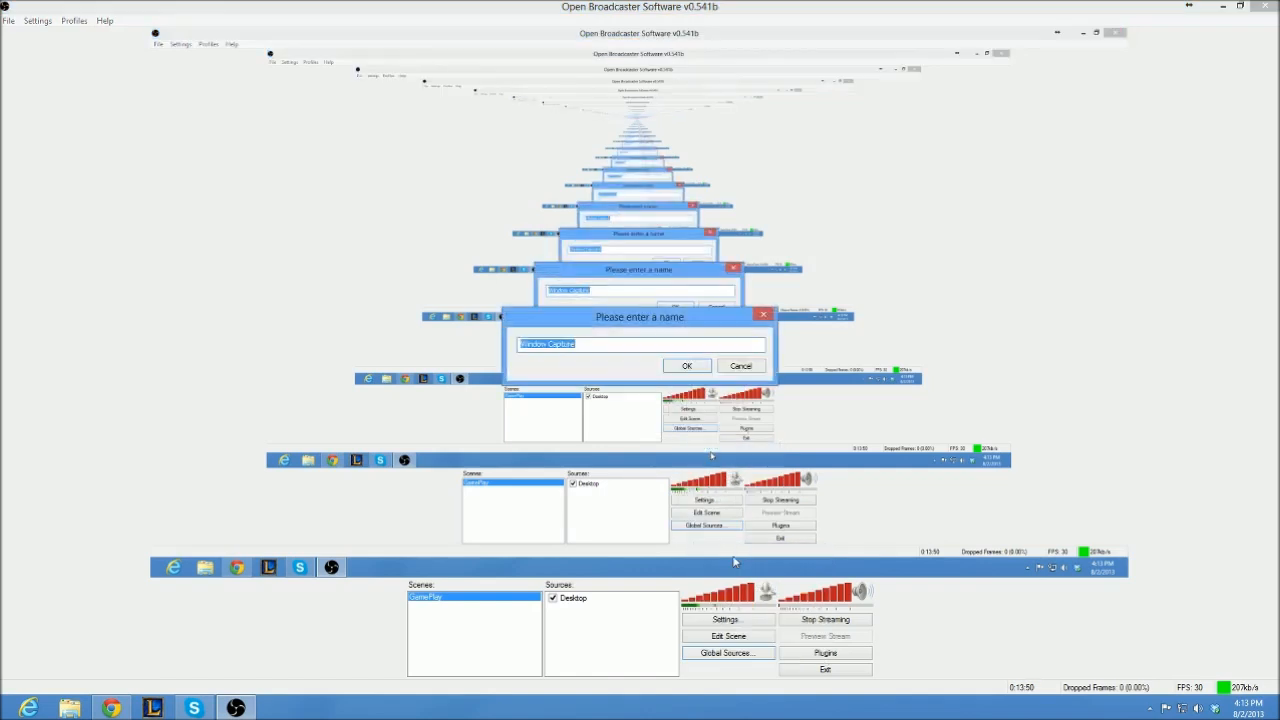
{"action": "left_click", "coordinate": [703, 369]}
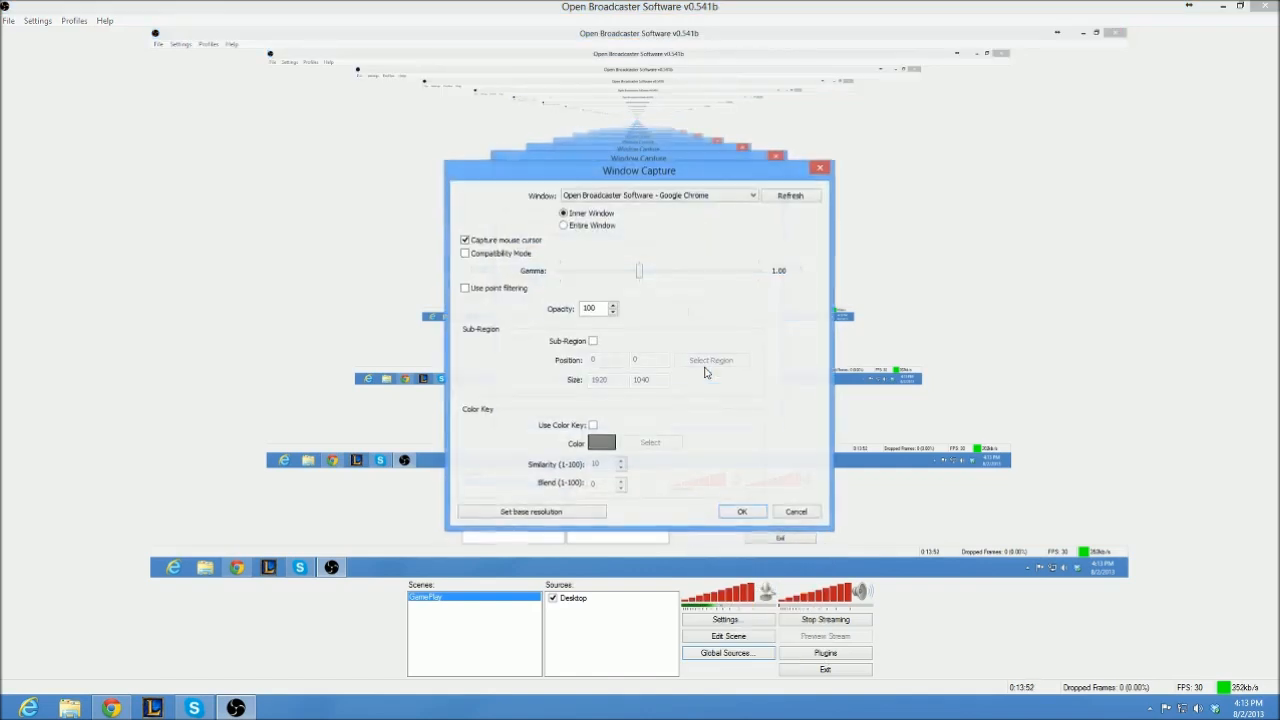
{"action": "left_click", "coordinate": [747, 198]}
{"action": "left_click", "coordinate": [736, 207]}
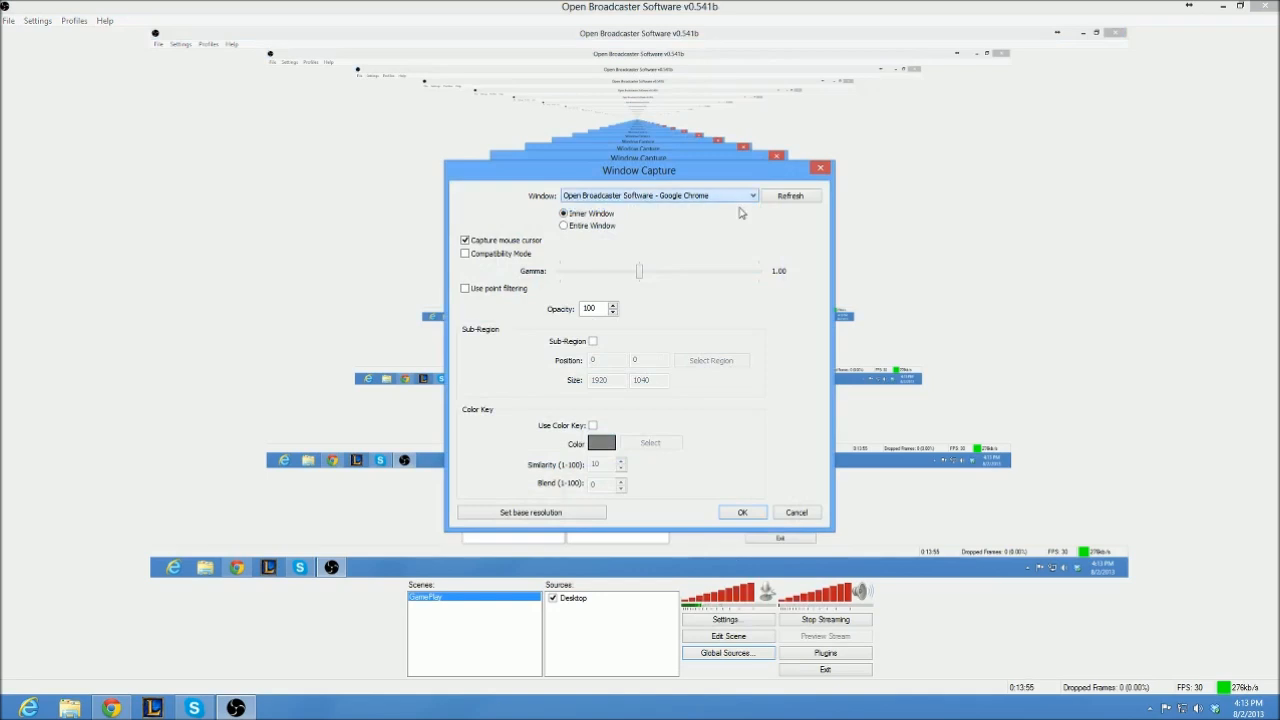
{"action": "left_click", "coordinate": [806, 506]}
- Add a Game Capture source to the GamePlay scene with the Open Broadcaster Software Google Chrome window as the application
{"action": "right_click", "coordinate": [624, 616]}
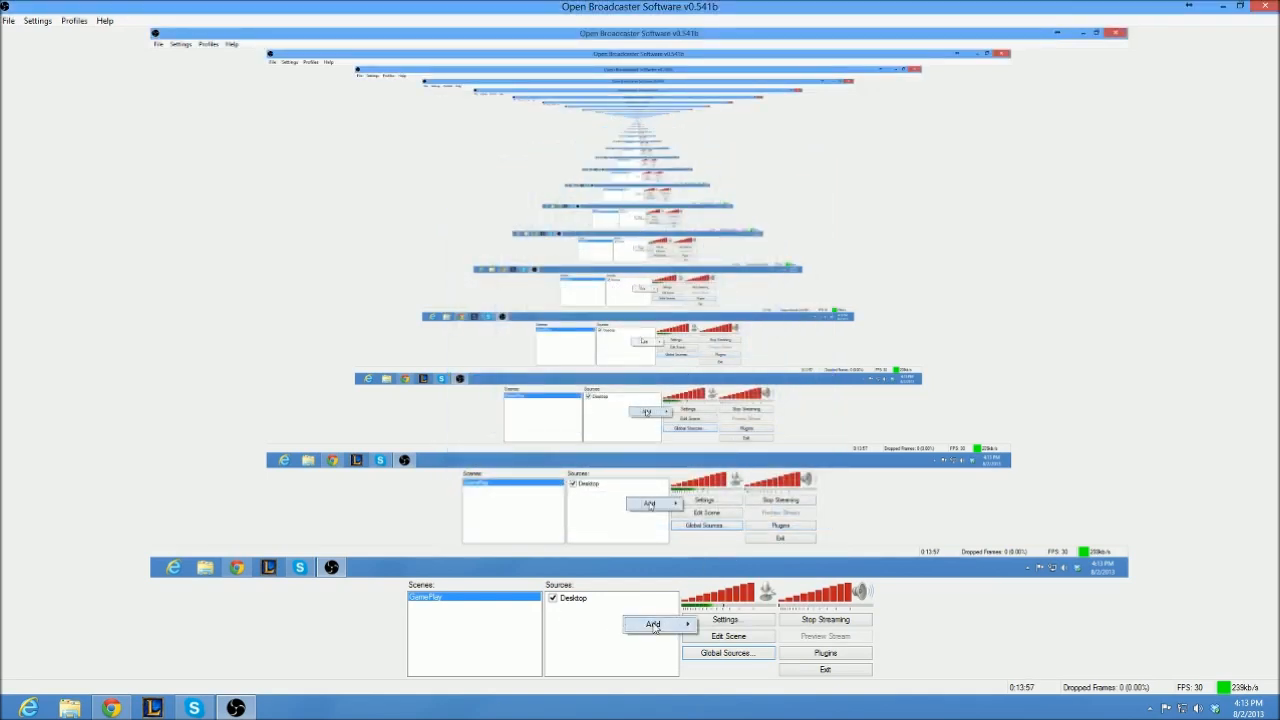
{"action": "mouse_move", "coordinate": [655, 625]}
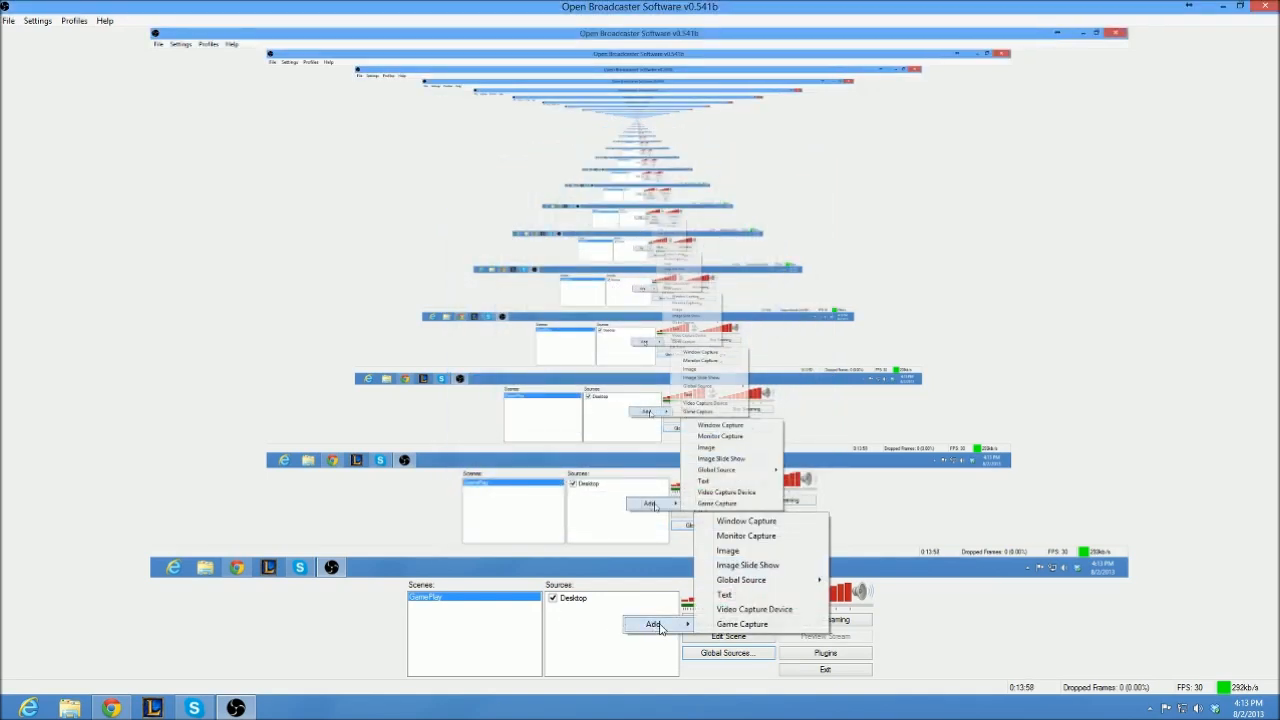
{"action": "left_click", "coordinate": [712, 625]}
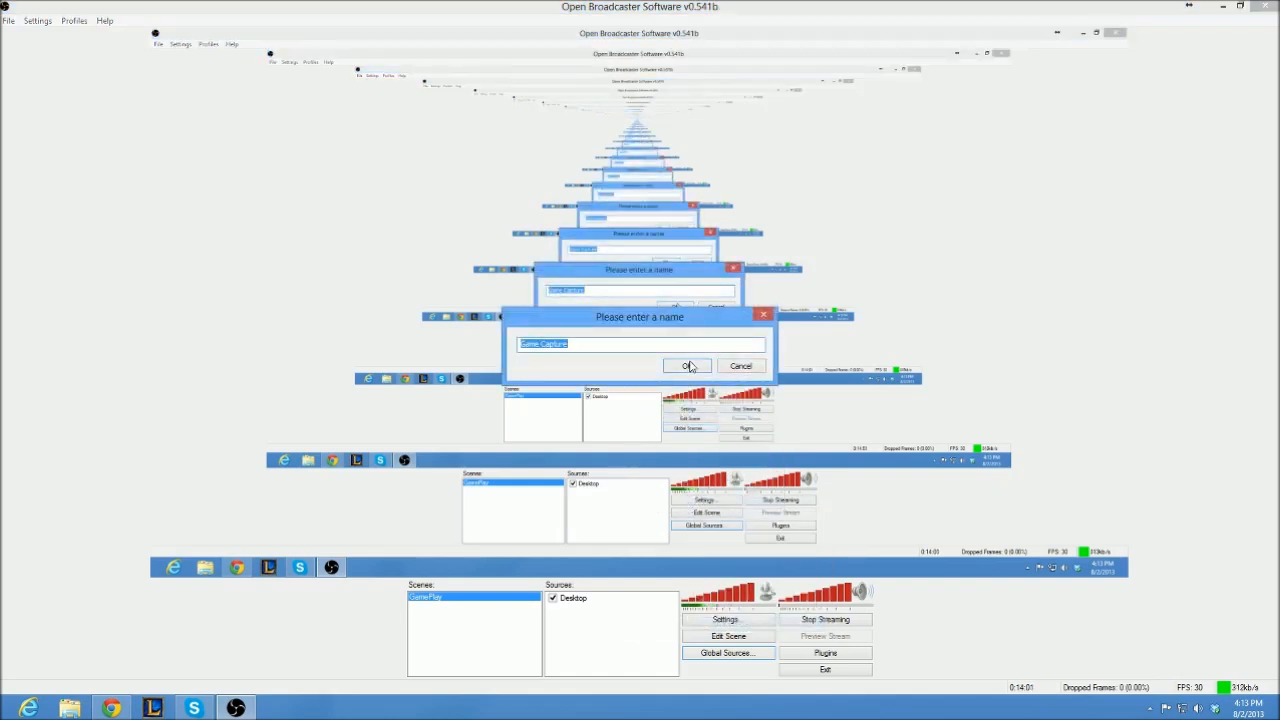
{"action": "left_click", "coordinate": [689, 366]}
{"action": "left_click", "coordinate": [227, 75]}
{"action": "left_click", "coordinate": [228, 84]}
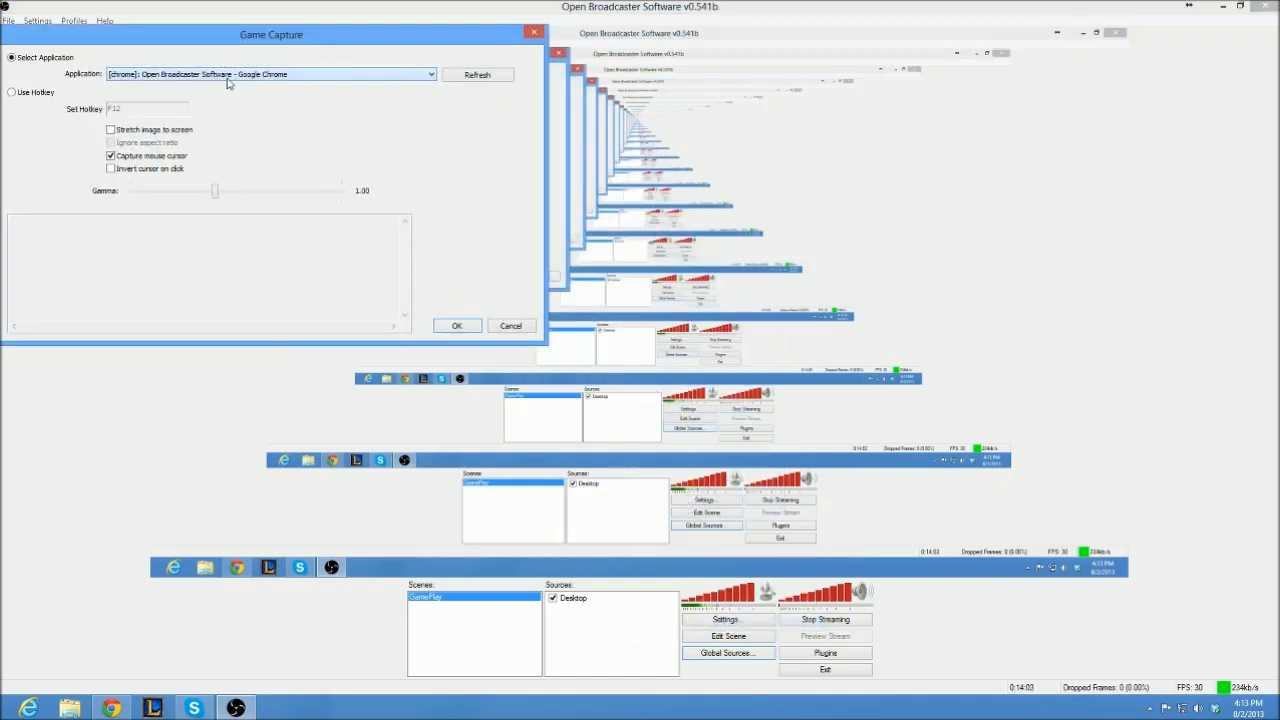
{"action": "left_click", "coordinate": [457, 327]}
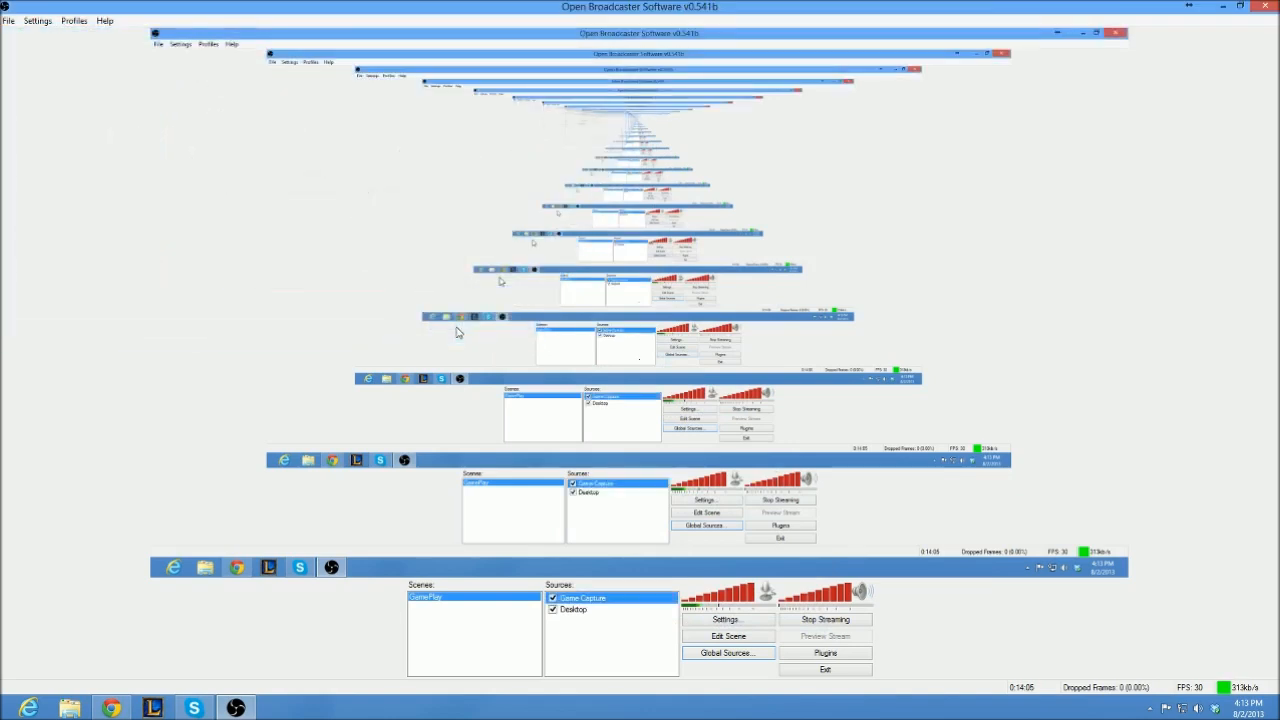
{"action": "left_click", "coordinate": [577, 627]}
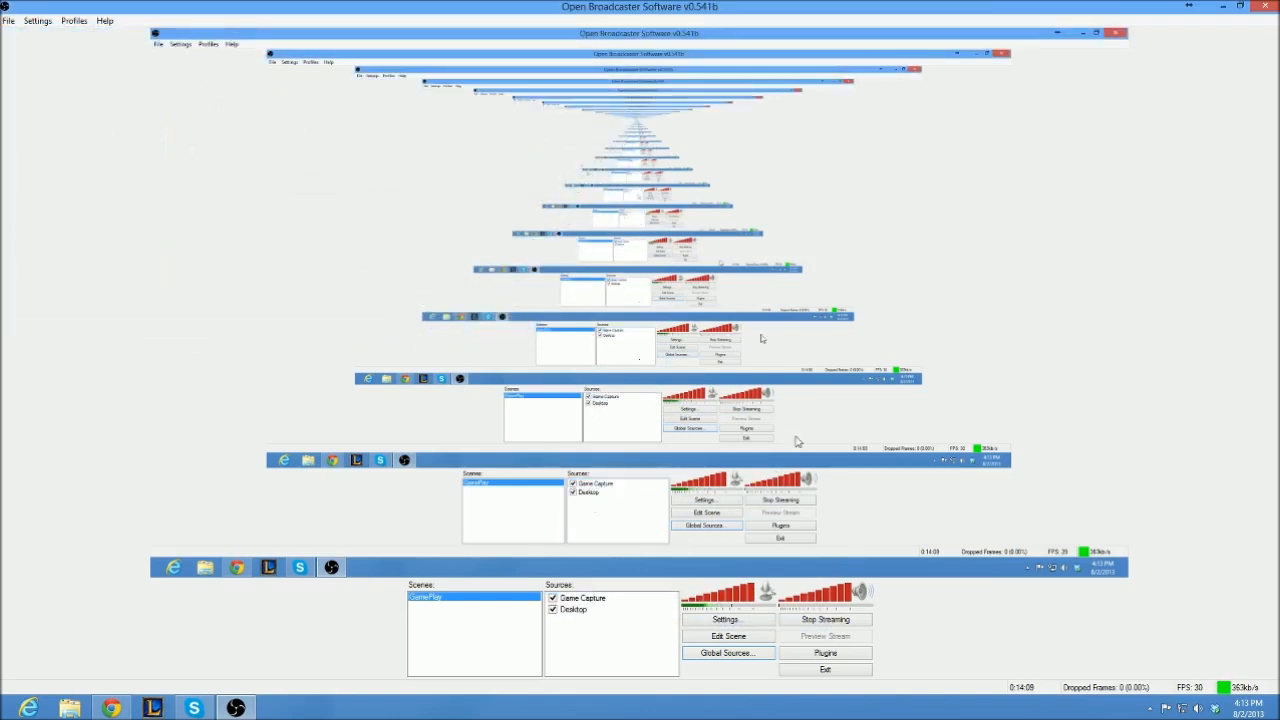
- Switch briefly to Chrome and back, and remove the Game Capture source from the GamePlay scene
{"action": "left_click", "coordinate": [116, 711]}
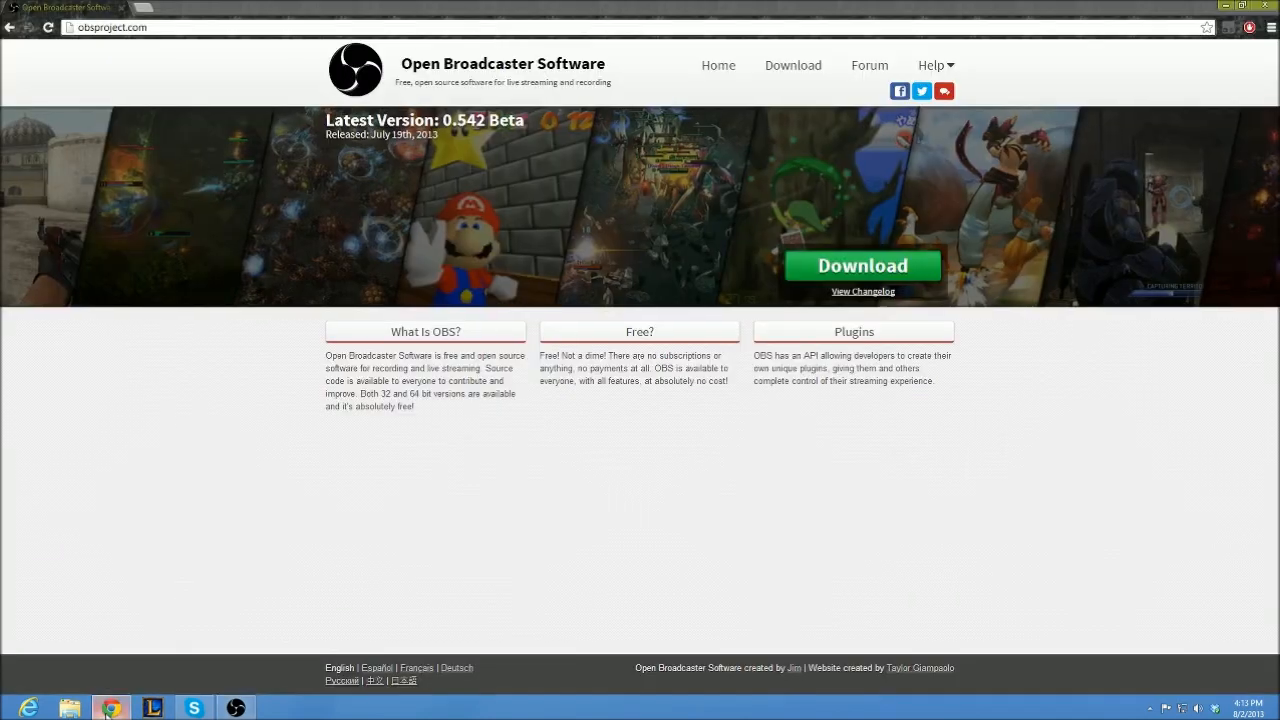
{"action": "left_click", "coordinate": [116, 711]}
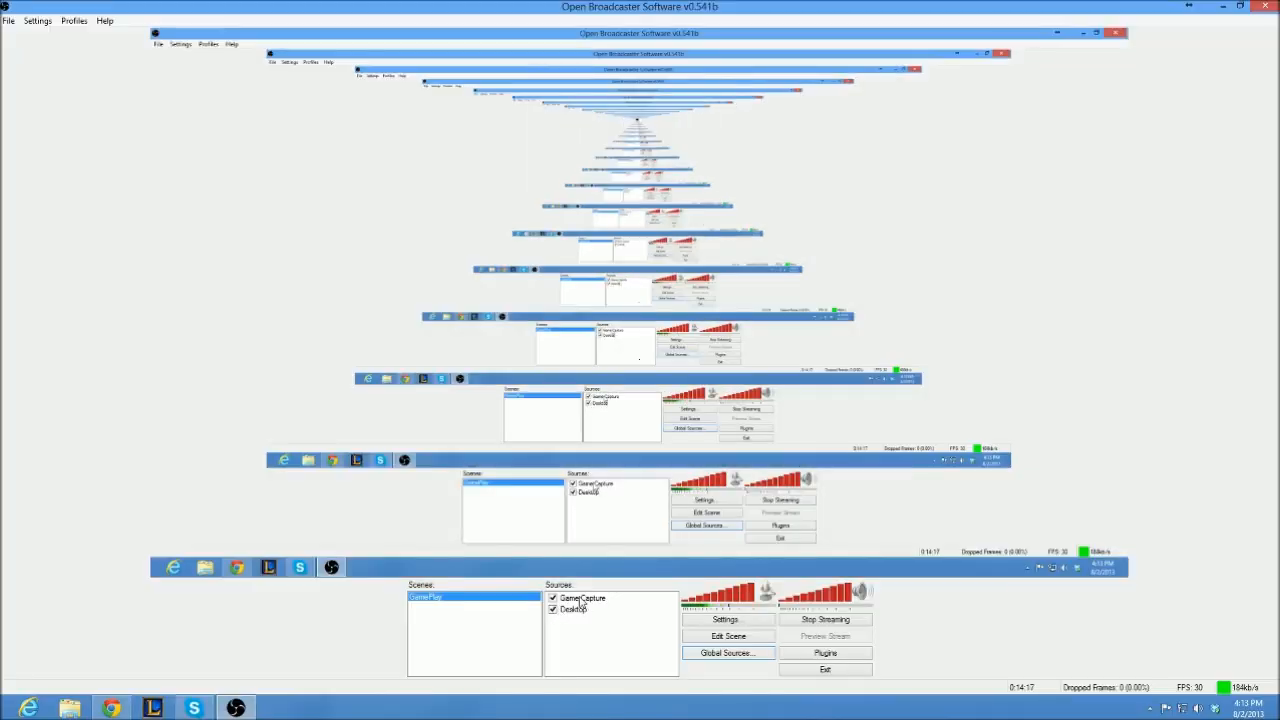
{"action": "left_click", "coordinate": [590, 598]}
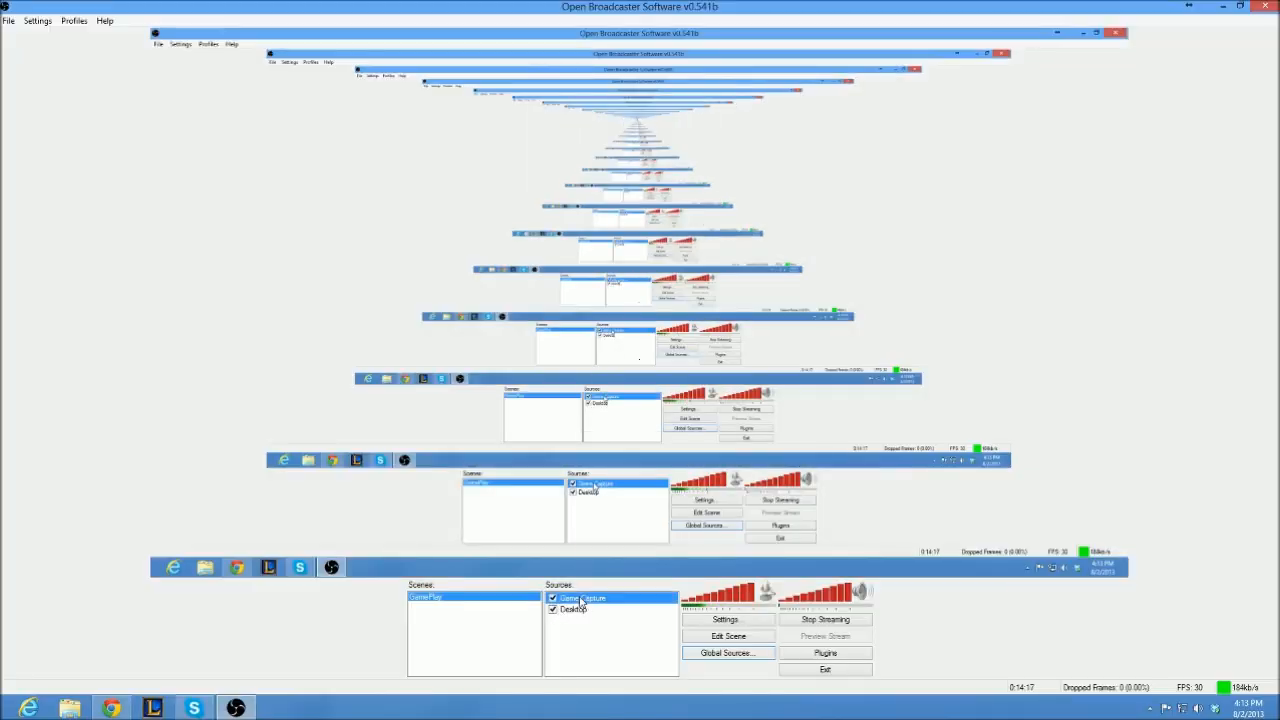
{"action": "right_click", "coordinate": [599, 596]}
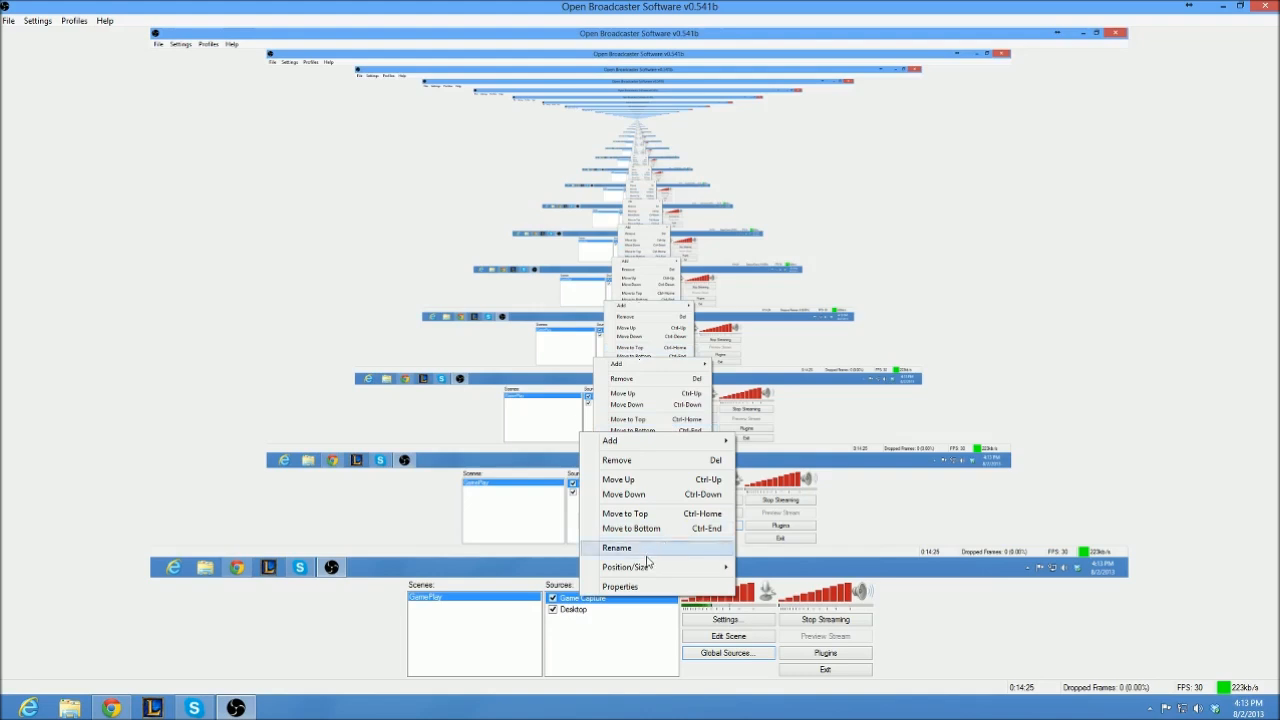
{"action": "left_click", "coordinate": [641, 459]}
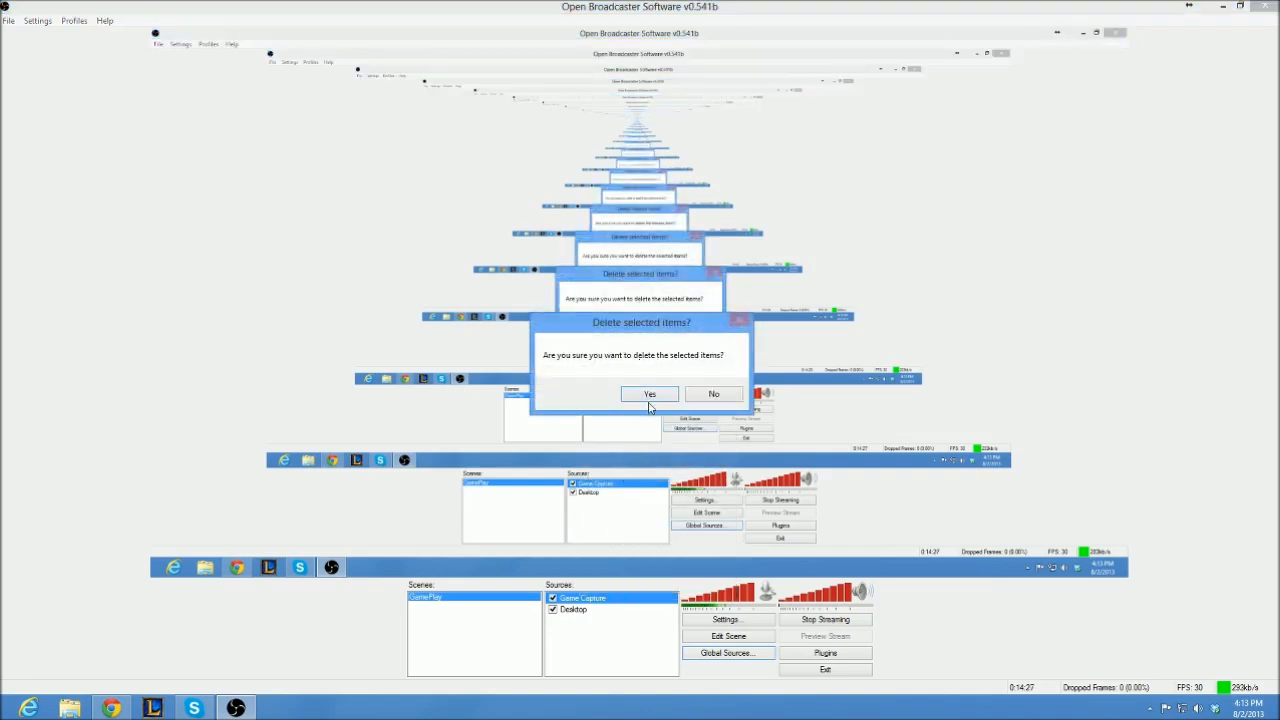
{"action": "left_click", "coordinate": [649, 394]}
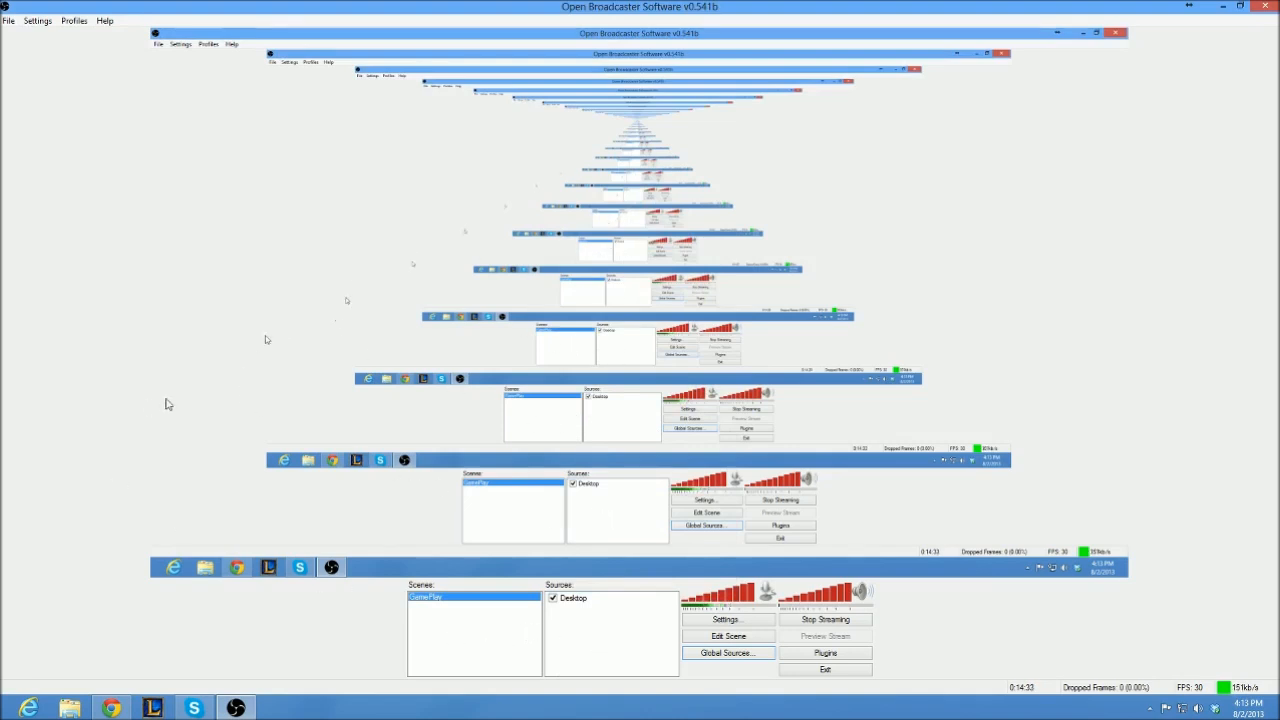
- Turn on scene editing, select the Desktop source in the preview and turn scene editing off
{"action": "left_click", "coordinate": [755, 637]}
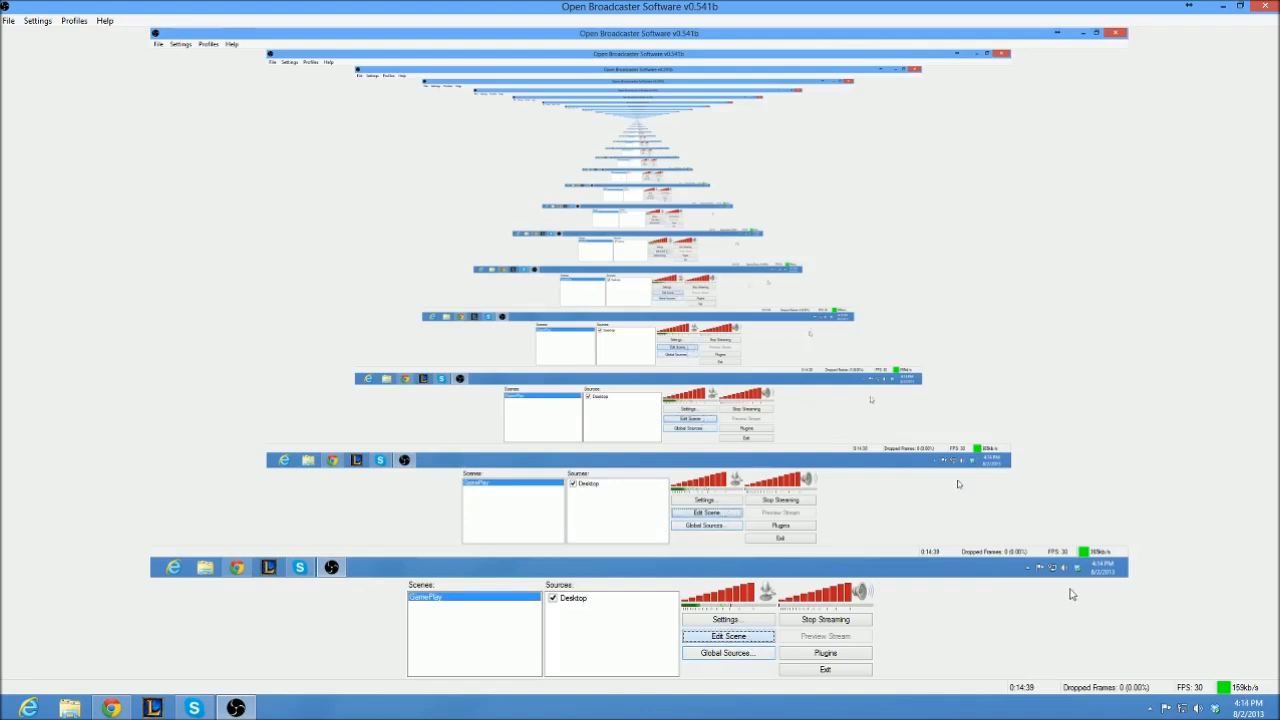
{"action": "left_click", "coordinate": [1113, 549]}
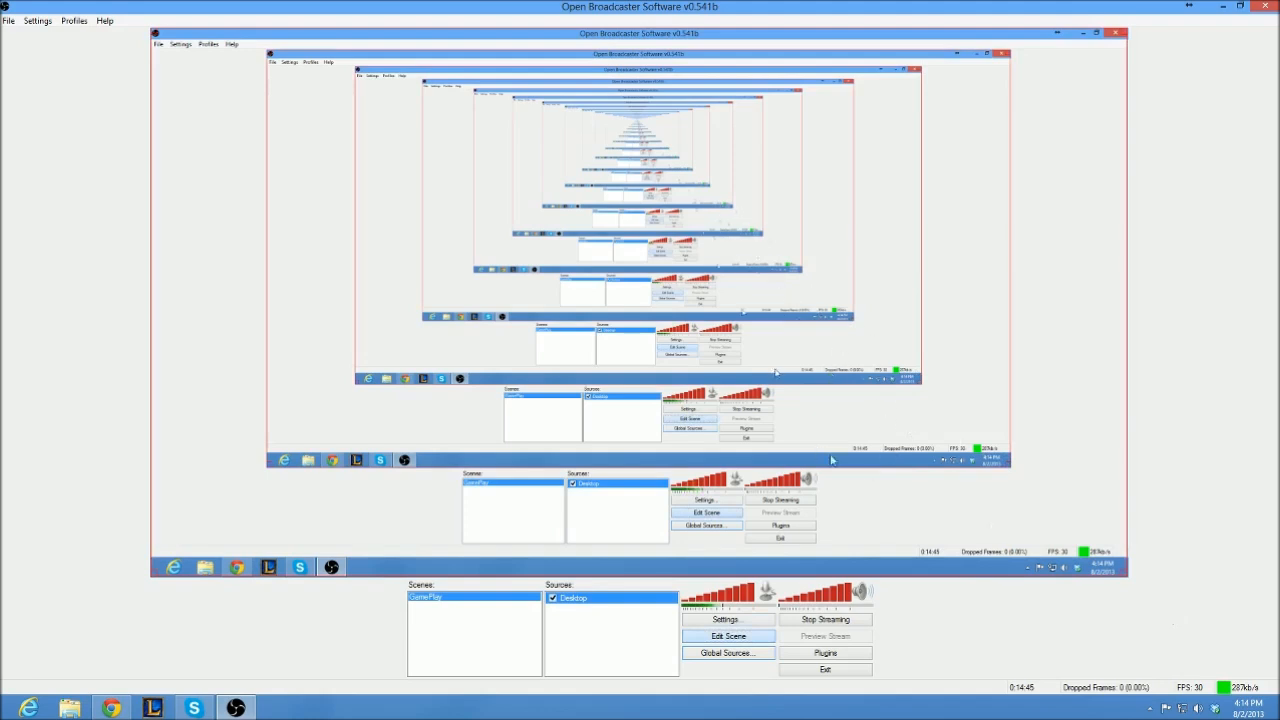
{"action": "left_click", "coordinate": [724, 637]}
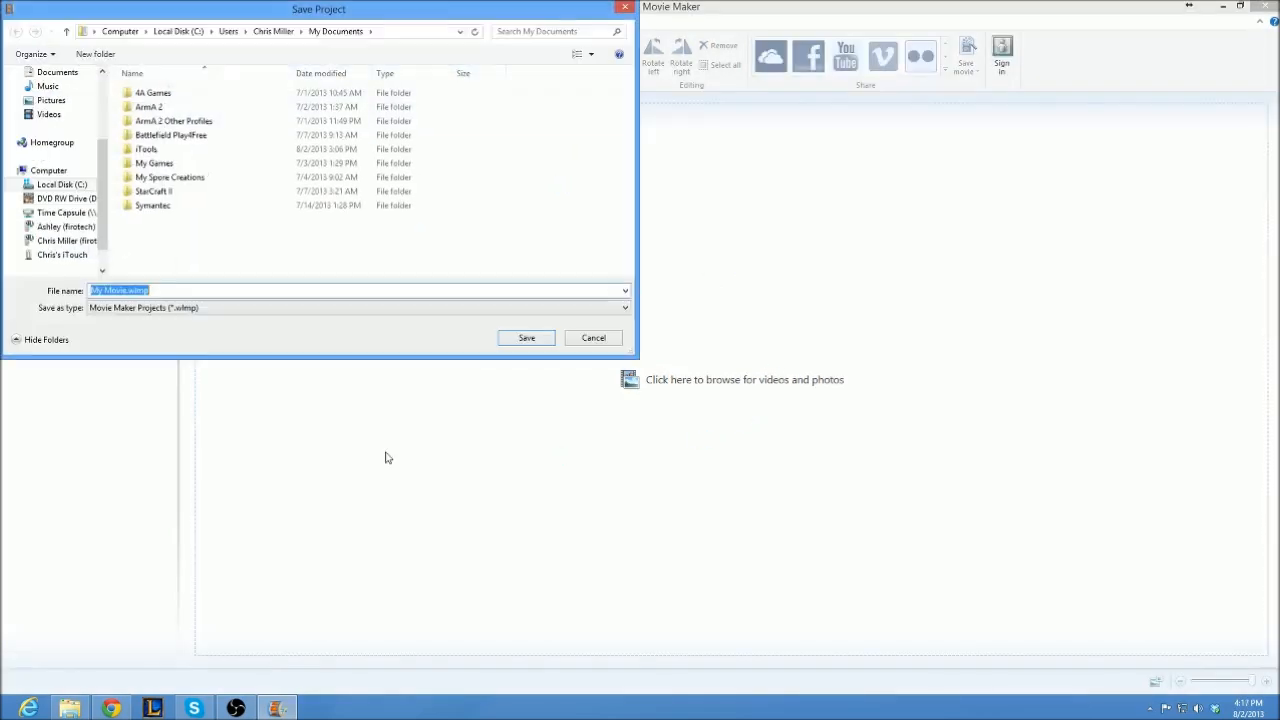
{"action": "left_click", "coordinate": [593, 338]}
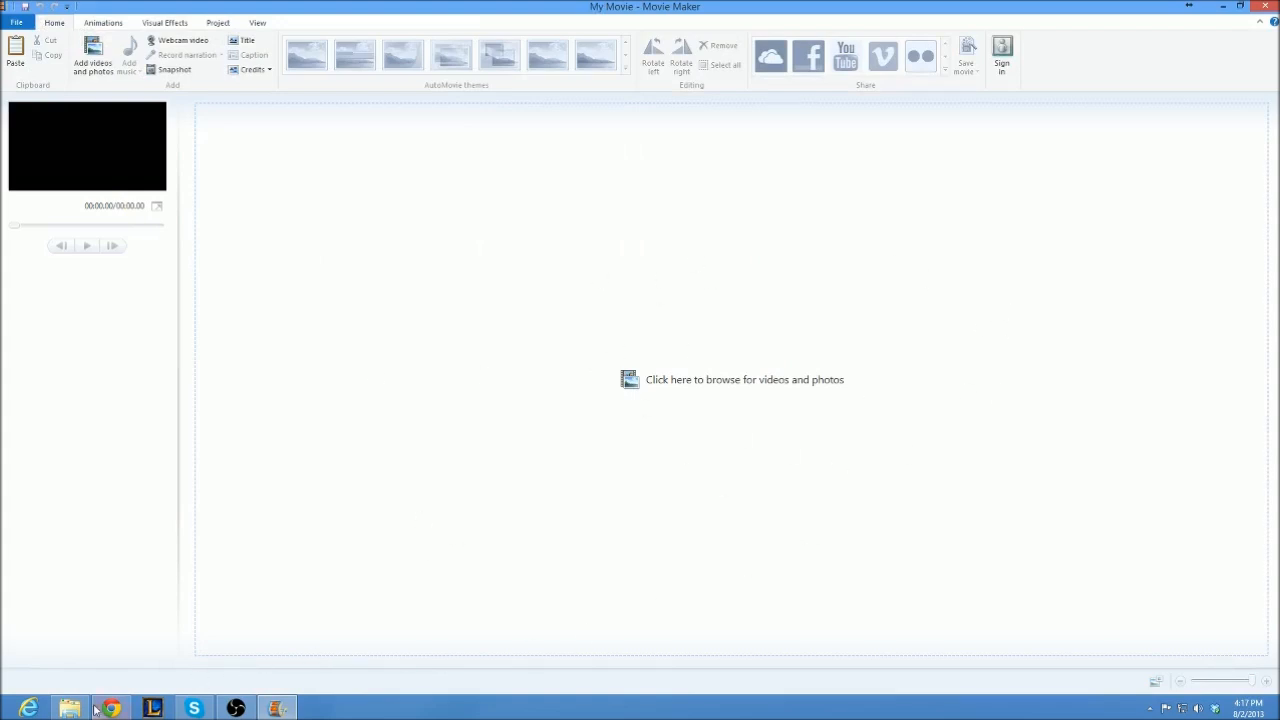
{"action": "left_click", "coordinate": [660, 403]}
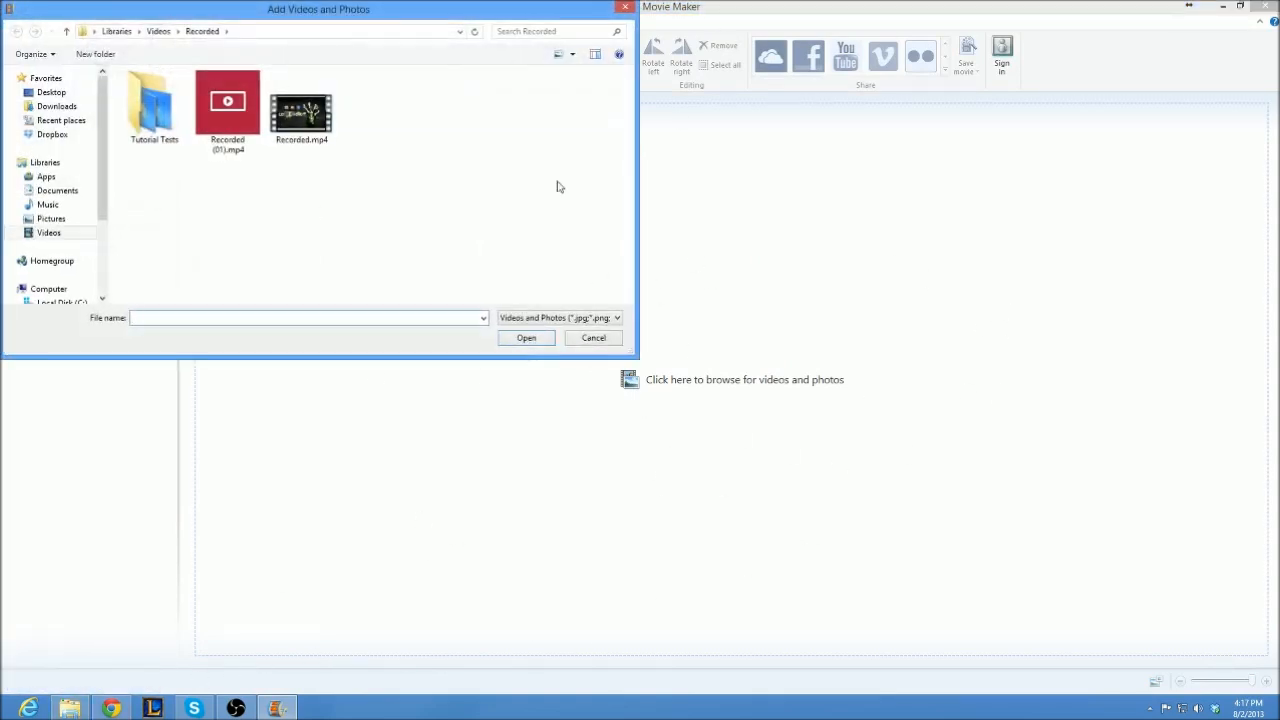
{"action": "left_click", "coordinate": [571, 340]}
- Bring up the Tutorial Tests folder and add Recorded (01).mp4 to the empty Movie Maker project
{"action": "left_click", "coordinate": [69, 708]}
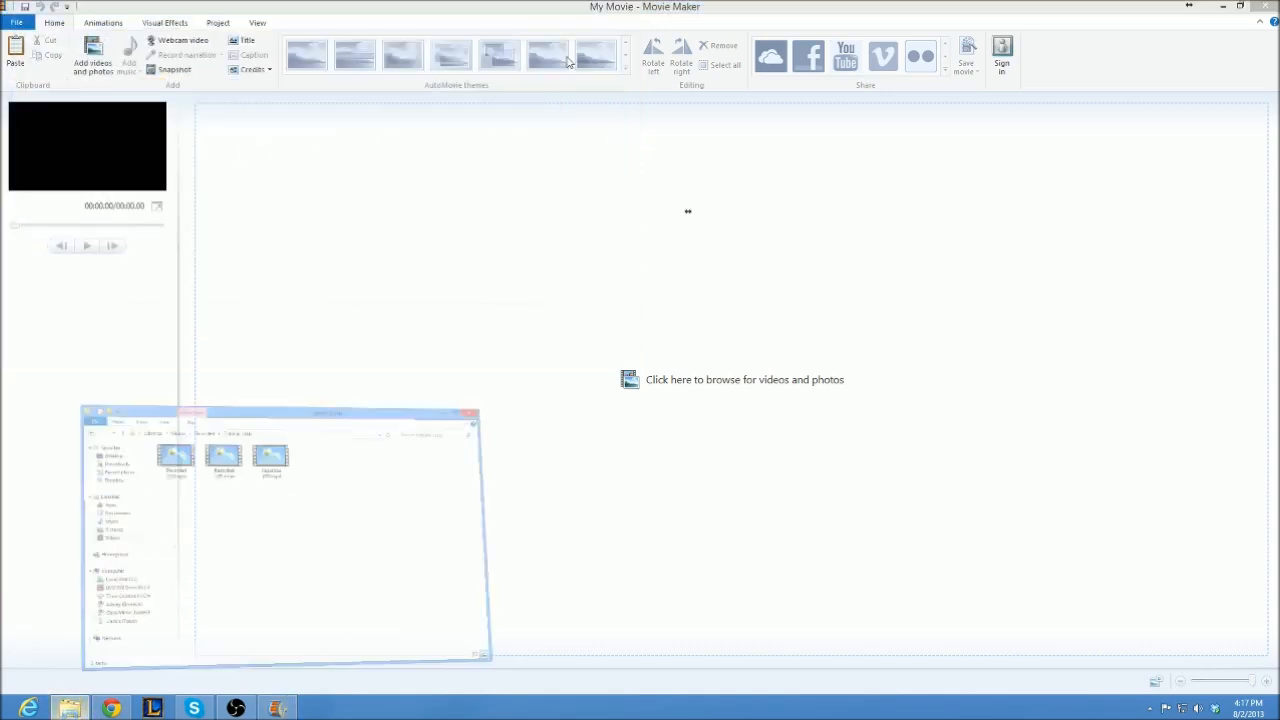
{"action": "left_click_drag", "start_coordinate": [520, 210], "coordinate": [454, 170]}
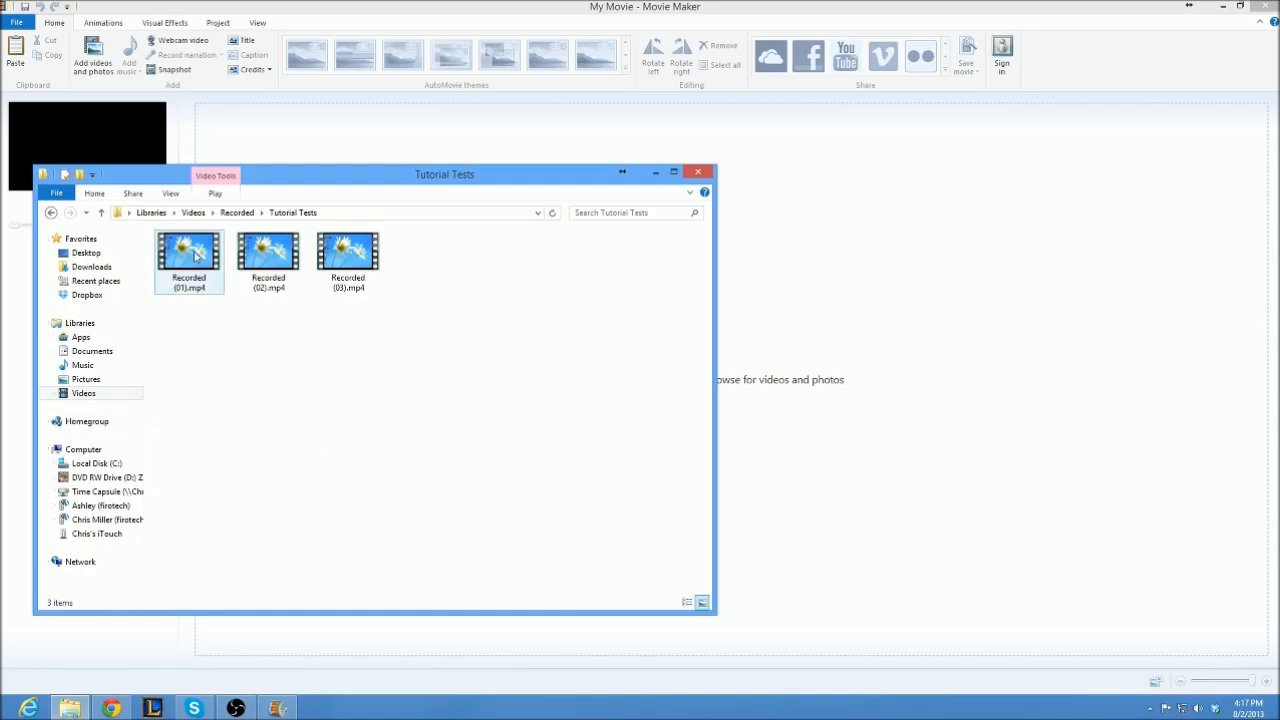
{"action": "left_click_drag", "start_coordinate": [485, 380], "coordinate": [168, 166]}
{"action": "left_click", "coordinate": [400, 338]}
{"action": "left_click", "coordinate": [176, 265]}
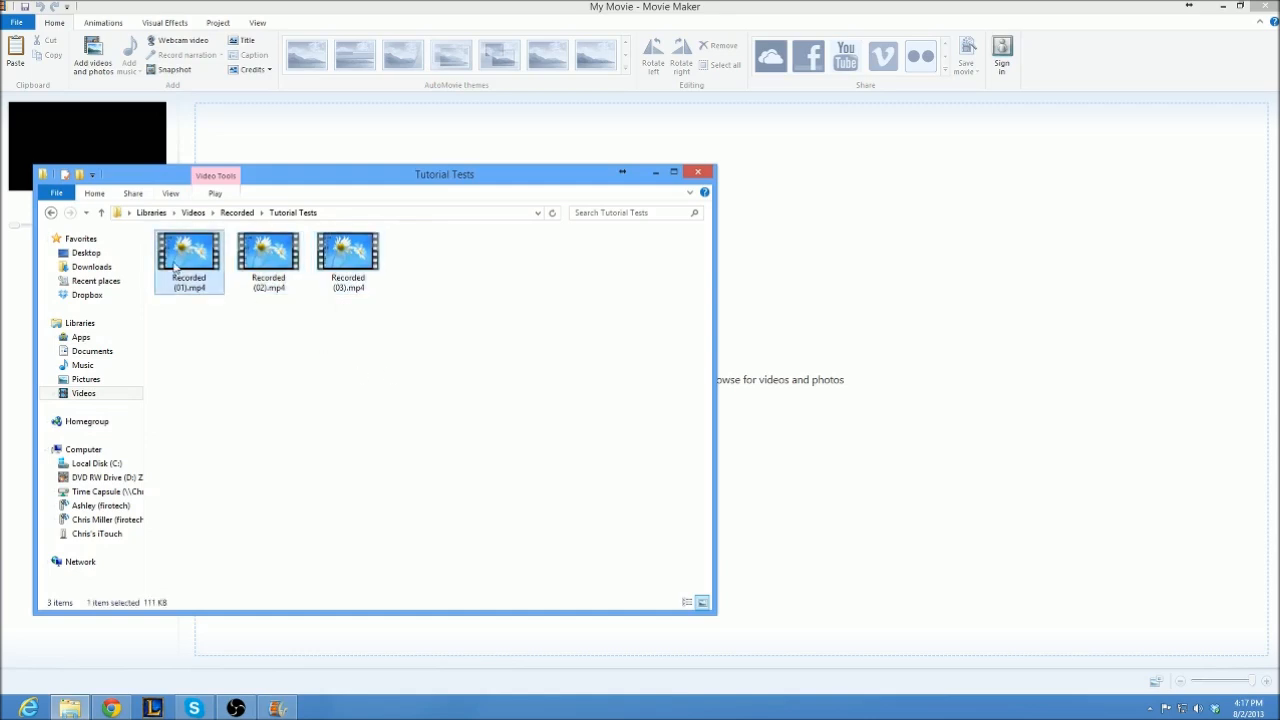
{"action": "key", "text": "Right"}
{"action": "key", "text": "Right"}
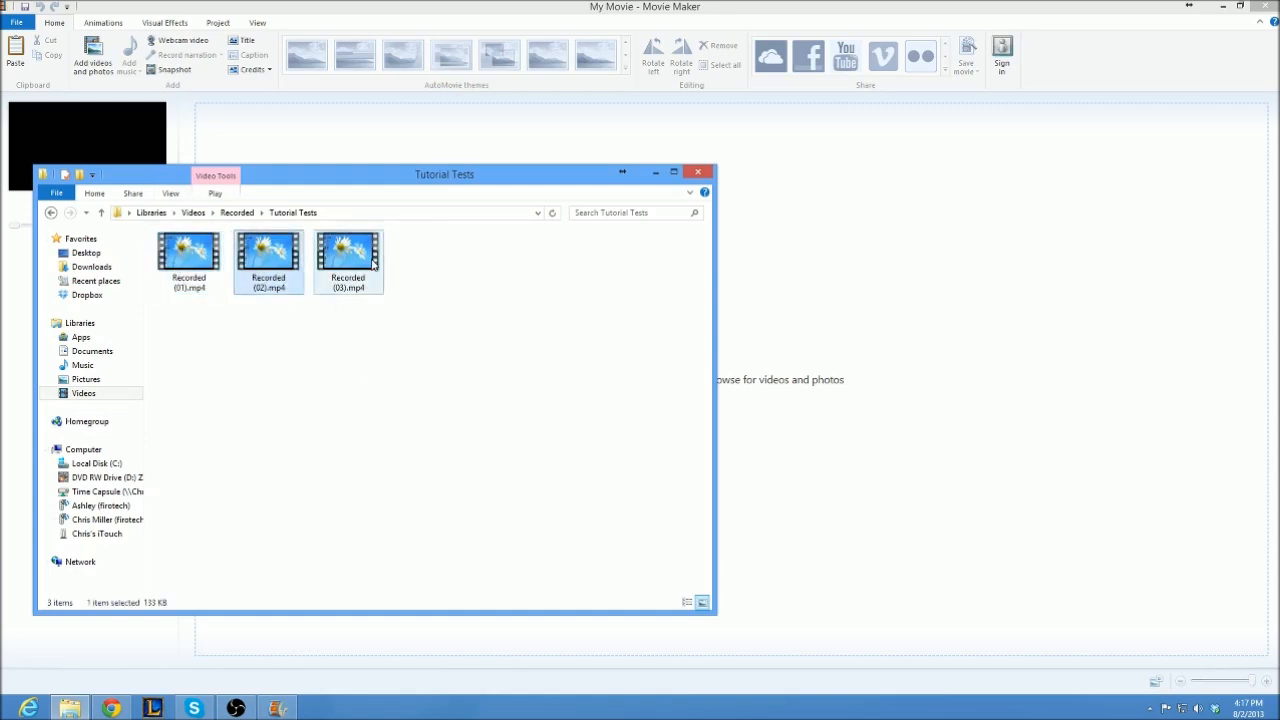
{"action": "left_click", "coordinate": [208, 260]}
{"action": "left_click_drag", "start_coordinate": [193, 268], "coordinate": [800, 326]}
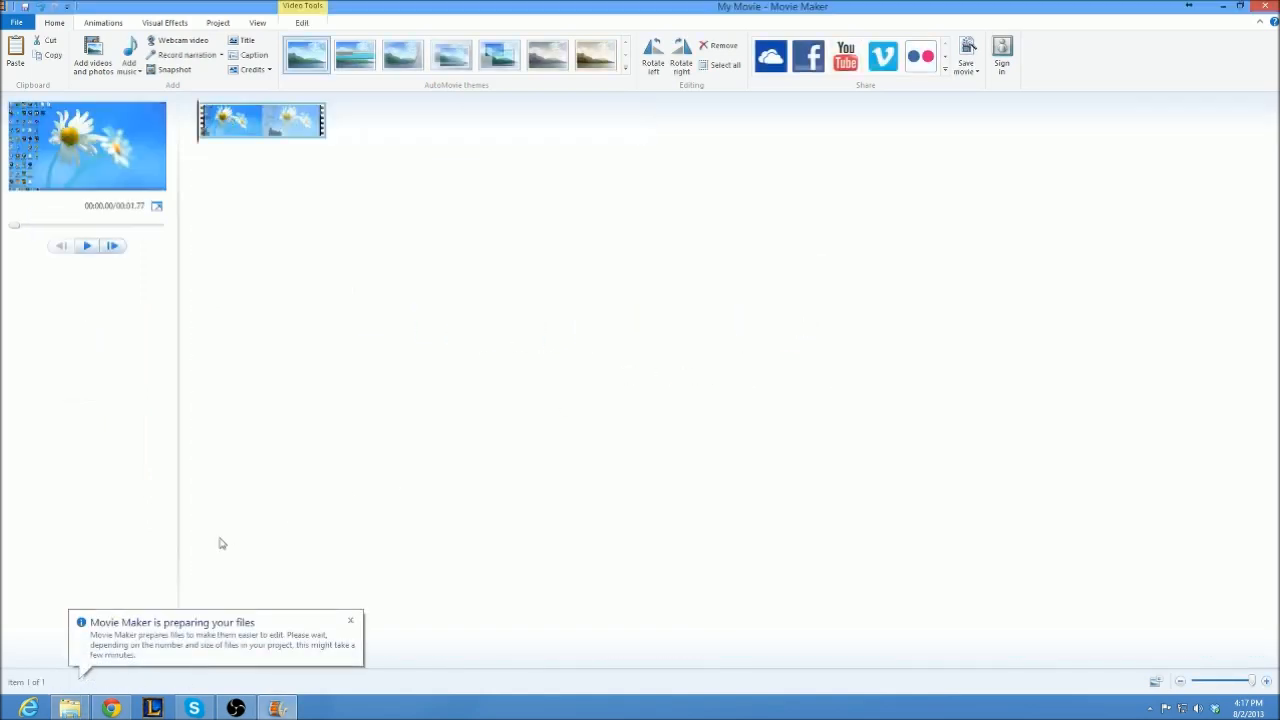
- Add Recorded (02).mp4 and Recorded (03).mp4 from Tutorial Tests to the Movie Maker project, closing the Video app opened along the way
{"action": "left_click", "coordinate": [70, 707]}
{"action": "left_click_drag", "start_coordinate": [250, 295], "coordinate": [912, 373]}
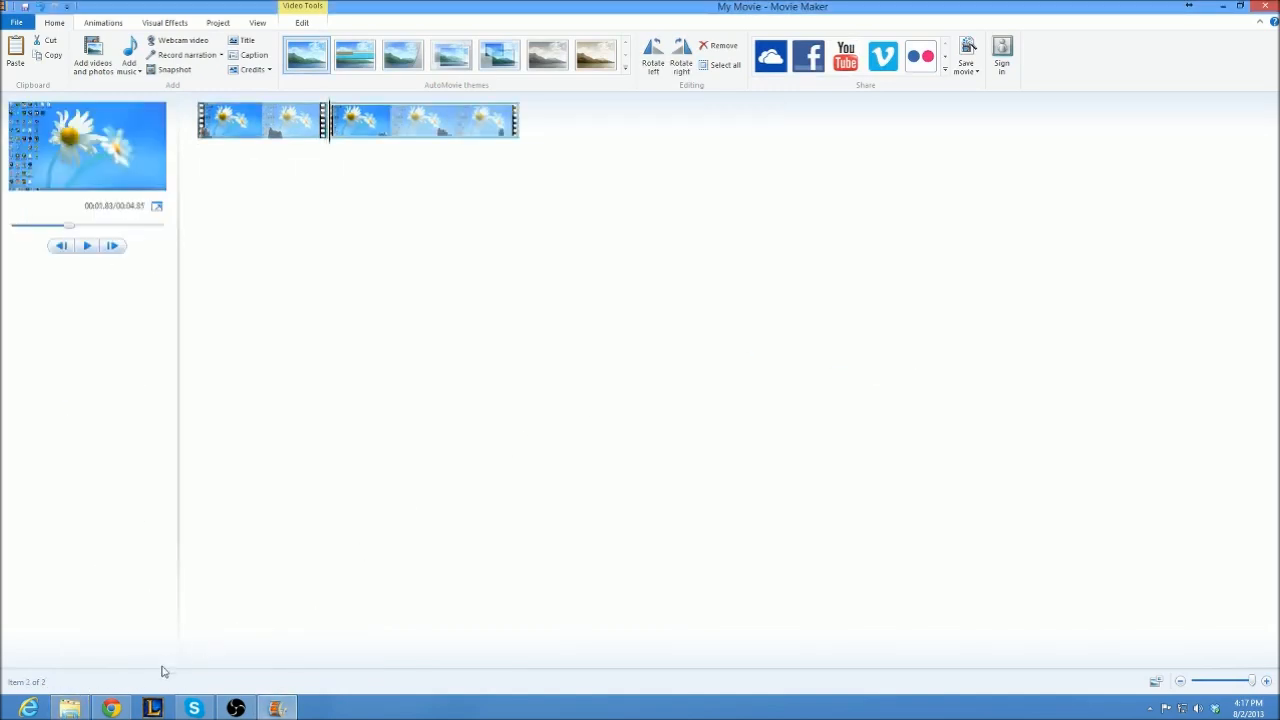
{"action": "left_click", "coordinate": [70, 707]}
{"action": "left_click", "coordinate": [348, 255]}
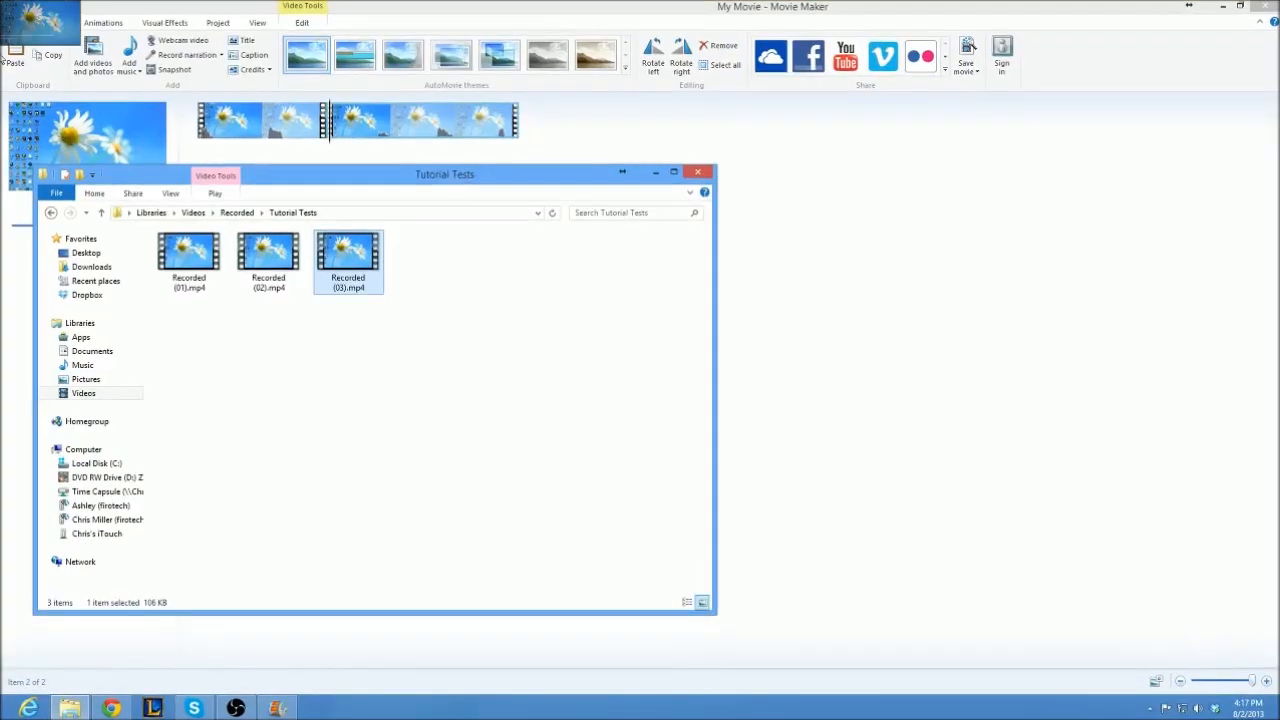
{"action": "mouse_move", "coordinate": [7, 115]}
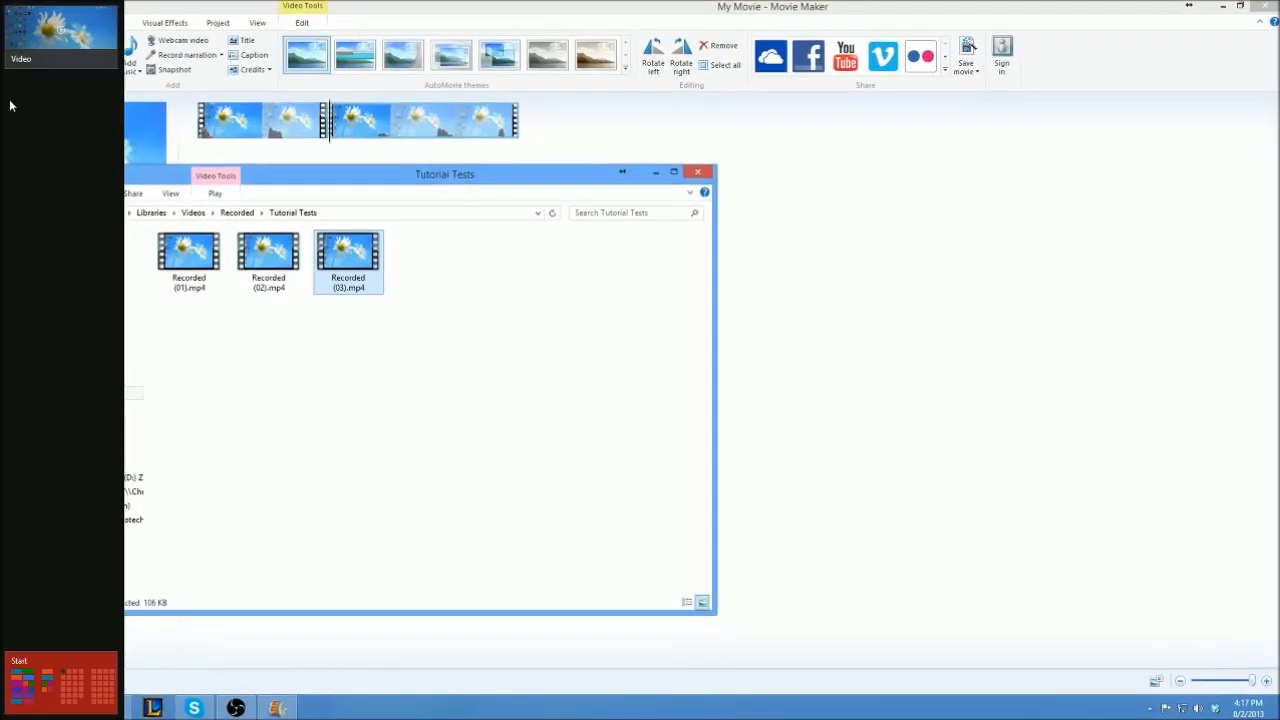
{"action": "right_click", "coordinate": [42, 34]}
{"action": "left_click", "coordinate": [55, 38]}
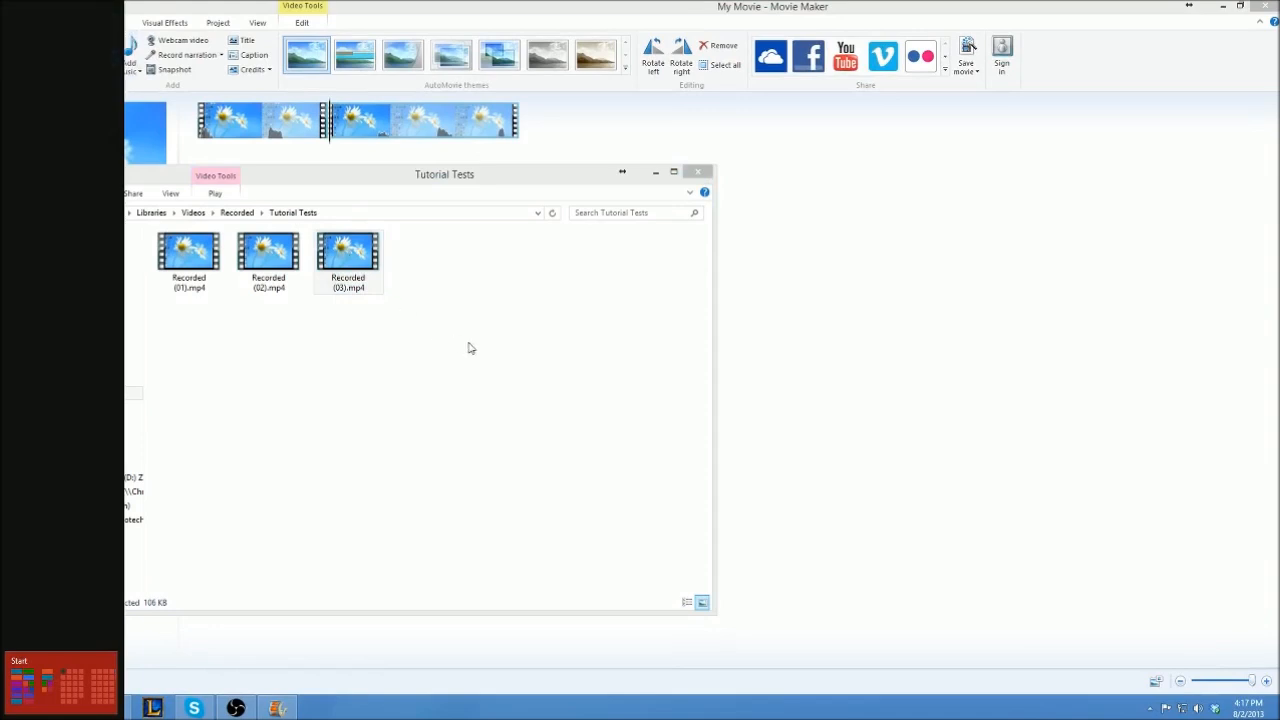
{"action": "left_click_drag", "start_coordinate": [352, 264], "coordinate": [816, 231]}
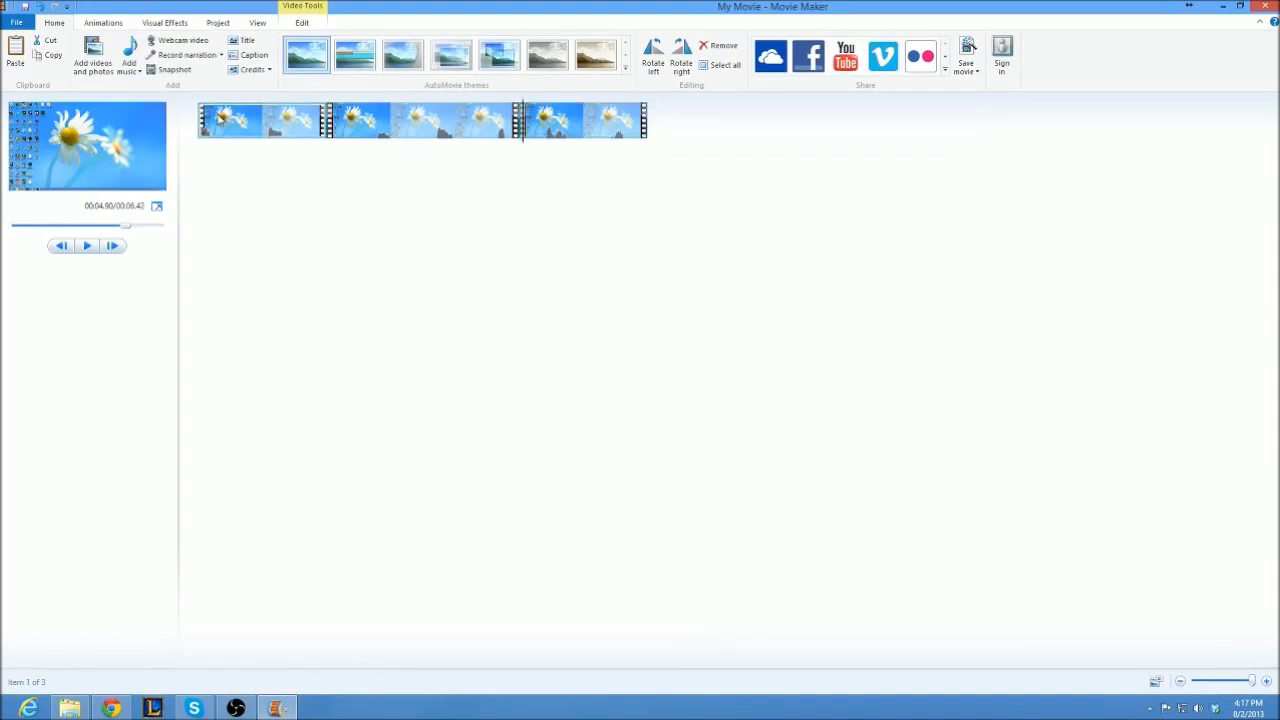
- Play the joined clips, replay them from the start of the first clip, and check points in the first and third clips
{"action": "left_click", "coordinate": [88, 247]}
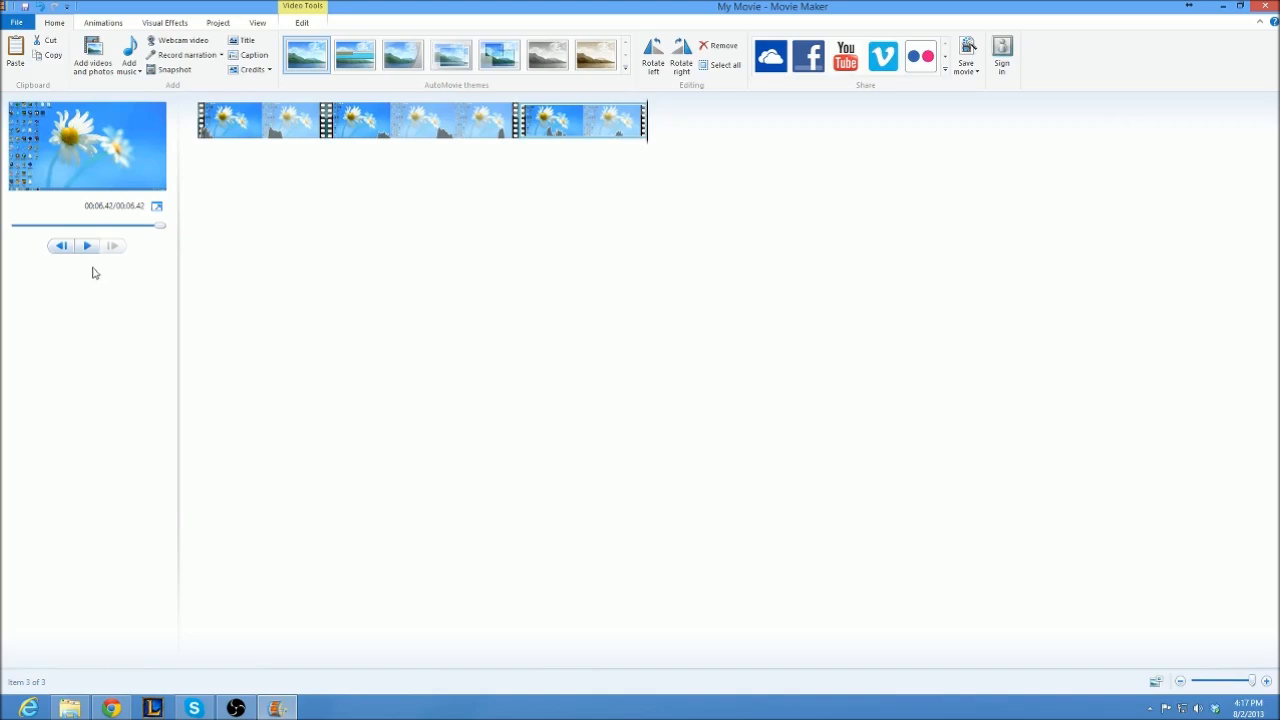
{"action": "left_click", "coordinate": [211, 121]}
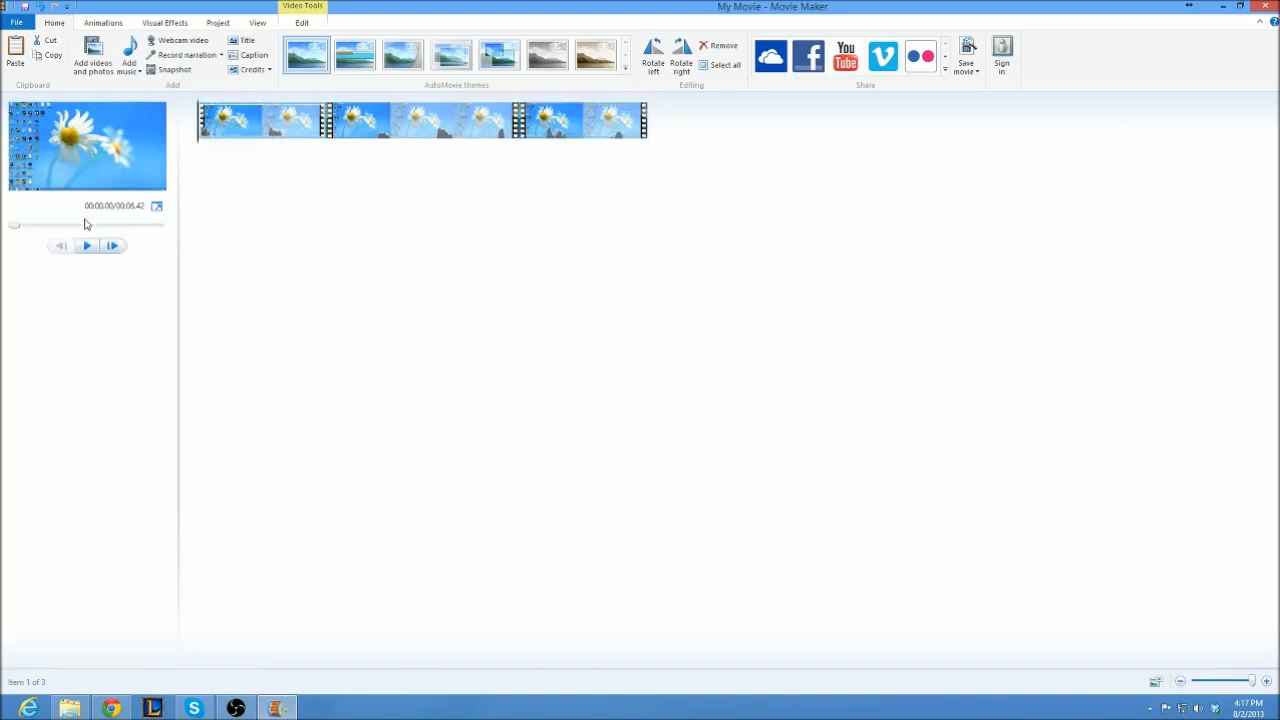
{"action": "left_click", "coordinate": [97, 251]}
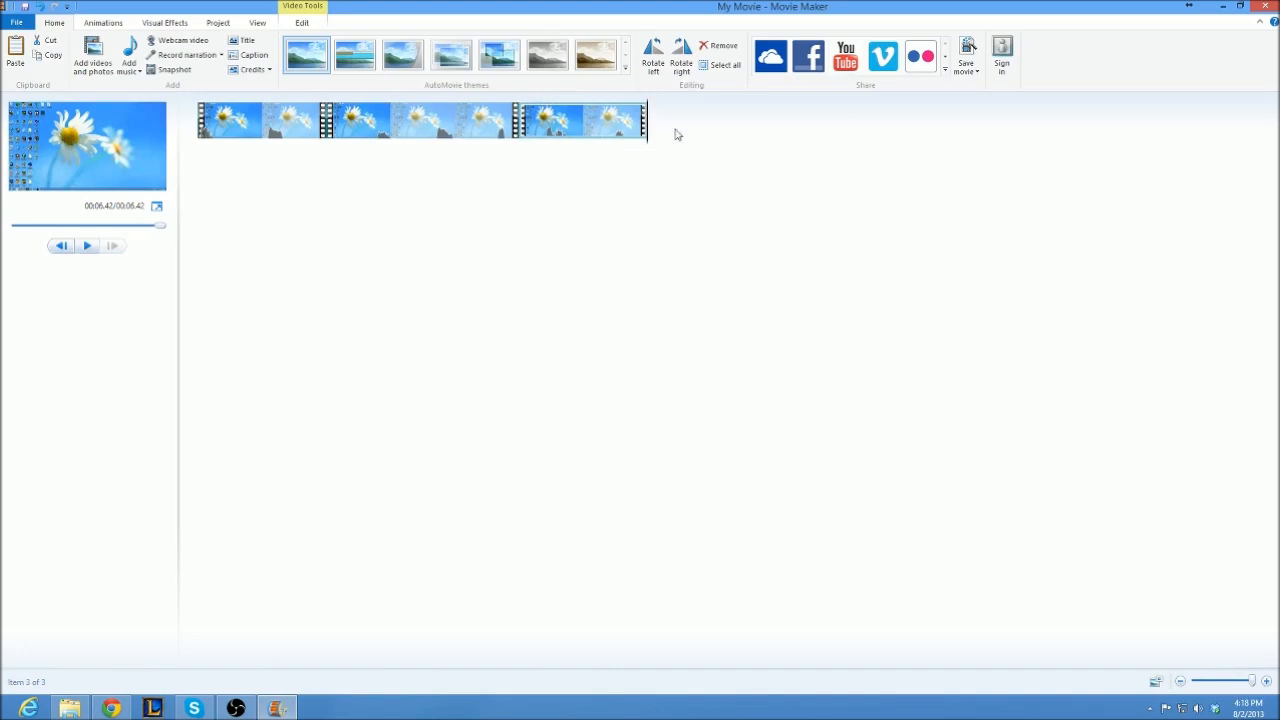
{"action": "left_click", "coordinate": [537, 130]}
{"action": "left_click", "coordinate": [254, 123]}
{"action": "left_click", "coordinate": [586, 130]}
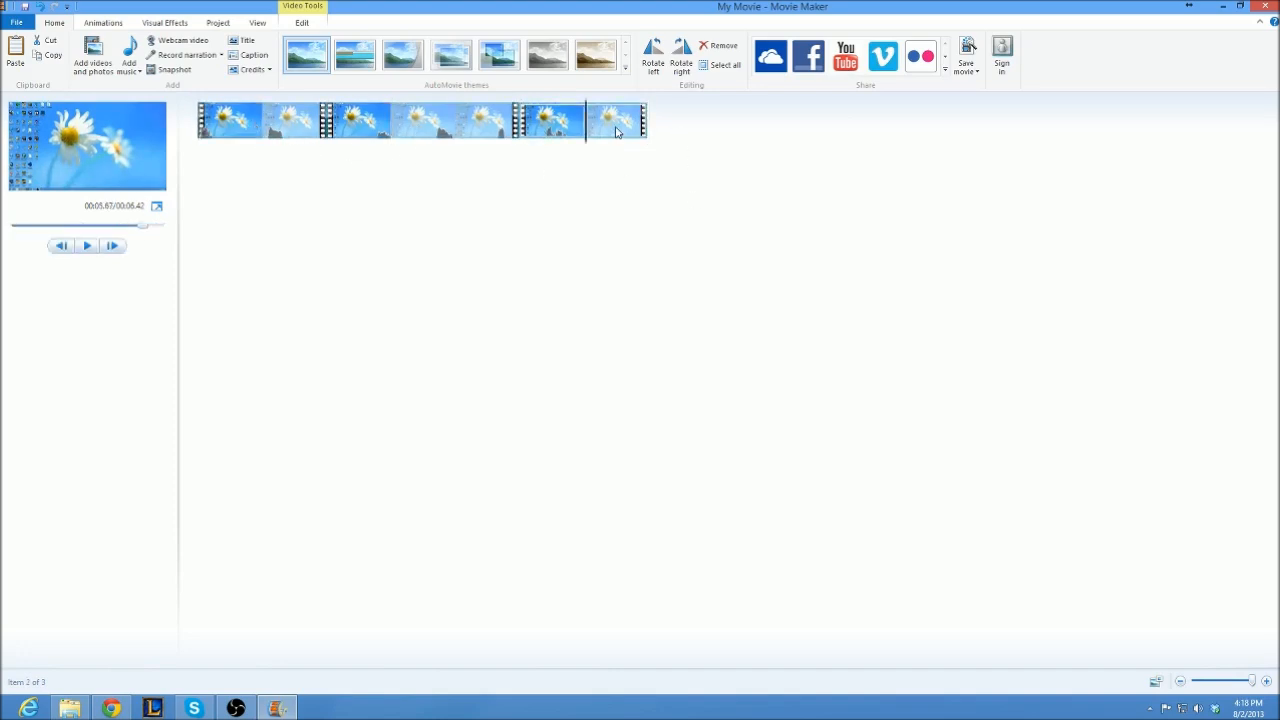
{"action": "left_click", "coordinate": [69, 708]}
{"action": "left_click_drag", "start_coordinate": [368, 486], "coordinate": [197, 234]}
{"action": "left_click", "coordinate": [825, 320]}
- Check several points along the second clip in the timeline
{"action": "left_click", "coordinate": [392, 125]}
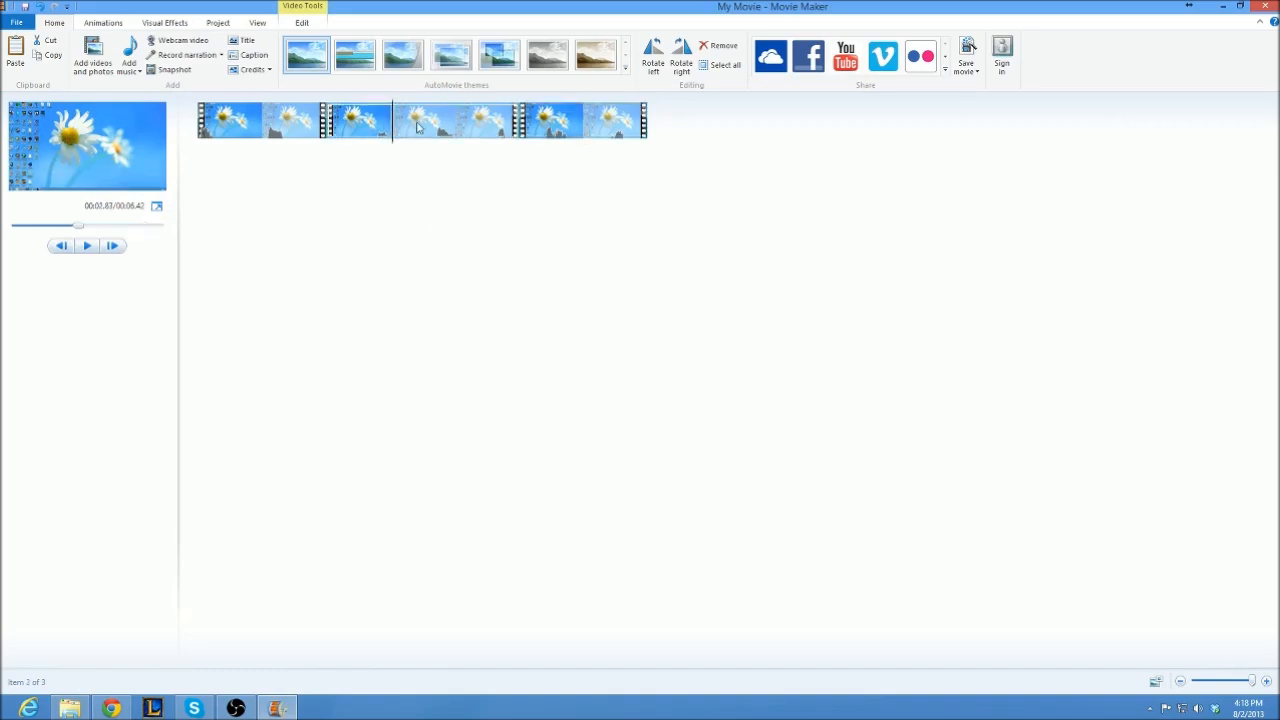
{"action": "left_click", "coordinate": [457, 125]}
{"action": "left_click", "coordinate": [409, 123]}
{"action": "left_click", "coordinate": [458, 115]}
{"action": "left_click", "coordinate": [382, 120]}
{"action": "left_click", "coordinate": [433, 114]}
{"action": "left_click", "coordinate": [463, 113]}
{"action": "left_click", "coordinate": [393, 127]}
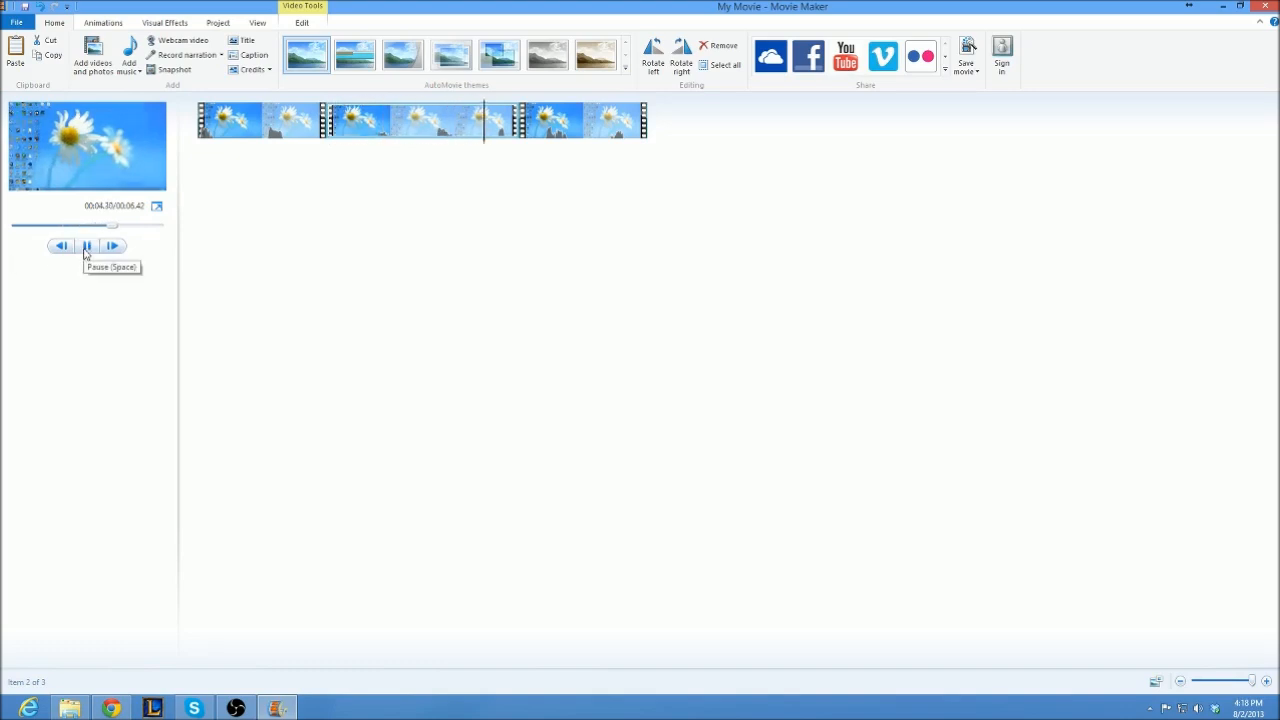
- Play short stretches of the second clip's later part to find where to cut it
{"action": "left_click", "coordinate": [86, 249]}
{"action": "left_click", "coordinate": [458, 121]}
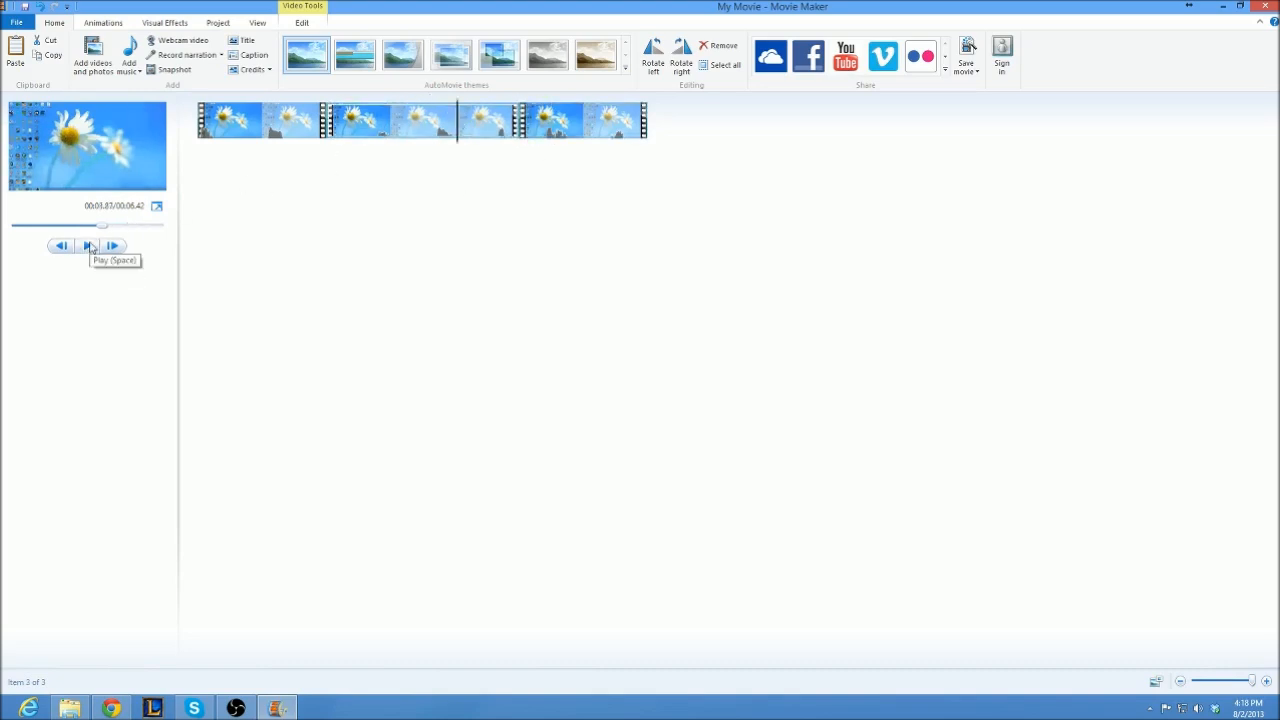
{"action": "left_click", "coordinate": [89, 247]}
{"action": "left_click", "coordinate": [89, 247]}
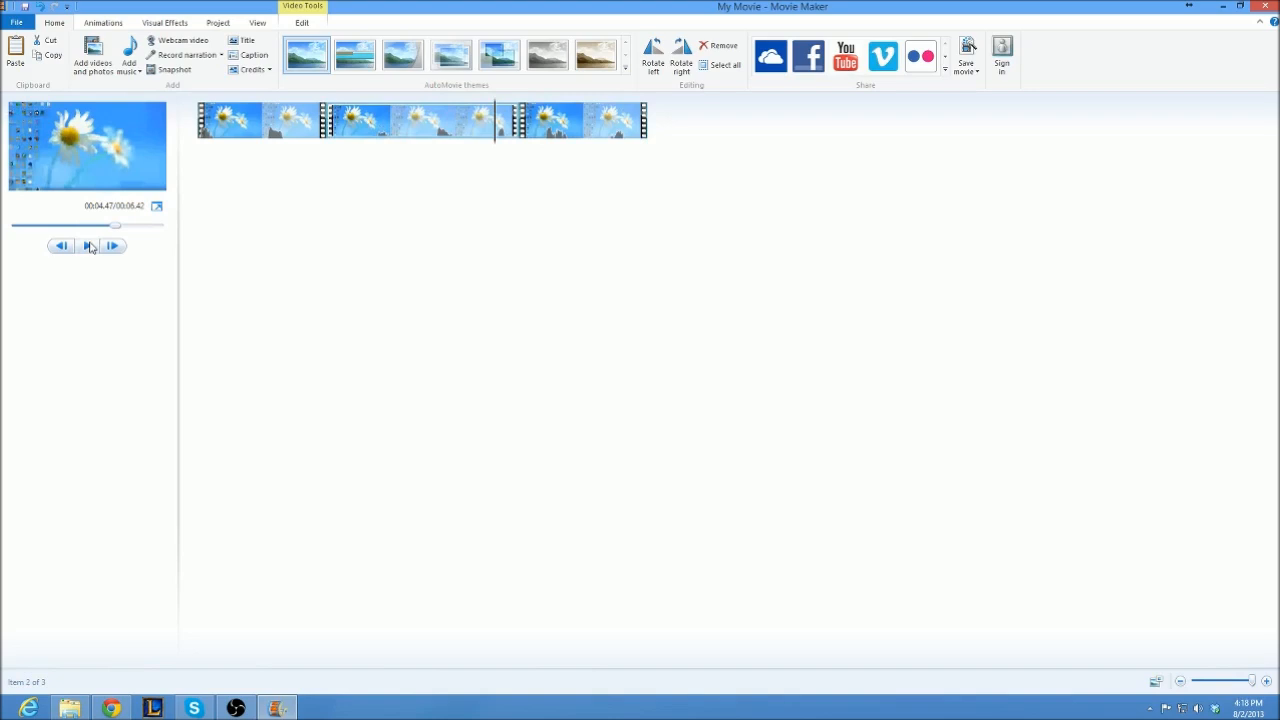
{"action": "left_click", "coordinate": [89, 247]}
{"action": "left_click", "coordinate": [457, 122]}
{"action": "left_click", "coordinate": [90, 247]}
- Play the second clip's later part, stop at 00:04.43 and split the clip there
{"action": "left_click", "coordinate": [457, 123]}
{"action": "left_click", "coordinate": [87, 247]}
{"action": "left_click", "coordinate": [87, 246]}
{"action": "left_click", "coordinate": [87, 246]}
{"action": "left_click", "coordinate": [302, 22]}
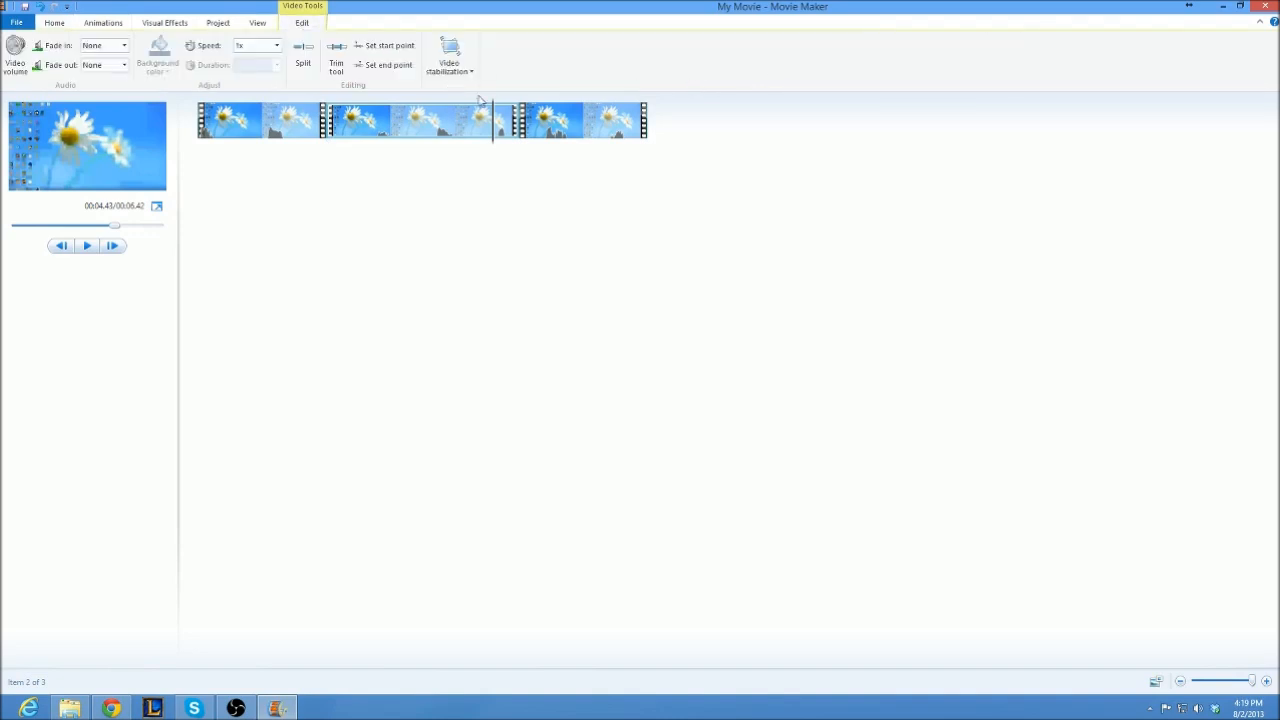
{"action": "left_click", "coordinate": [303, 55]}
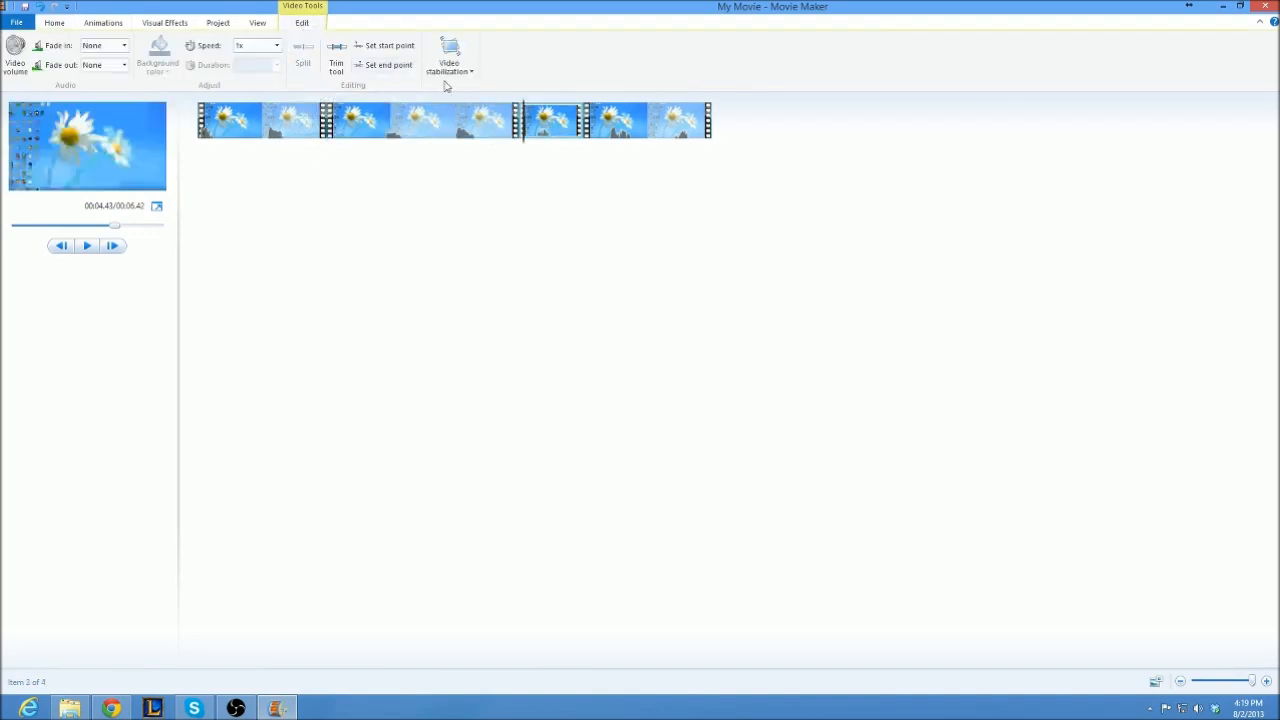
- Play the movie across the new split and into the last clip
{"action": "left_click", "coordinate": [458, 125]}
{"action": "left_click", "coordinate": [524, 130]}
{"action": "left_click", "coordinate": [87, 245]}
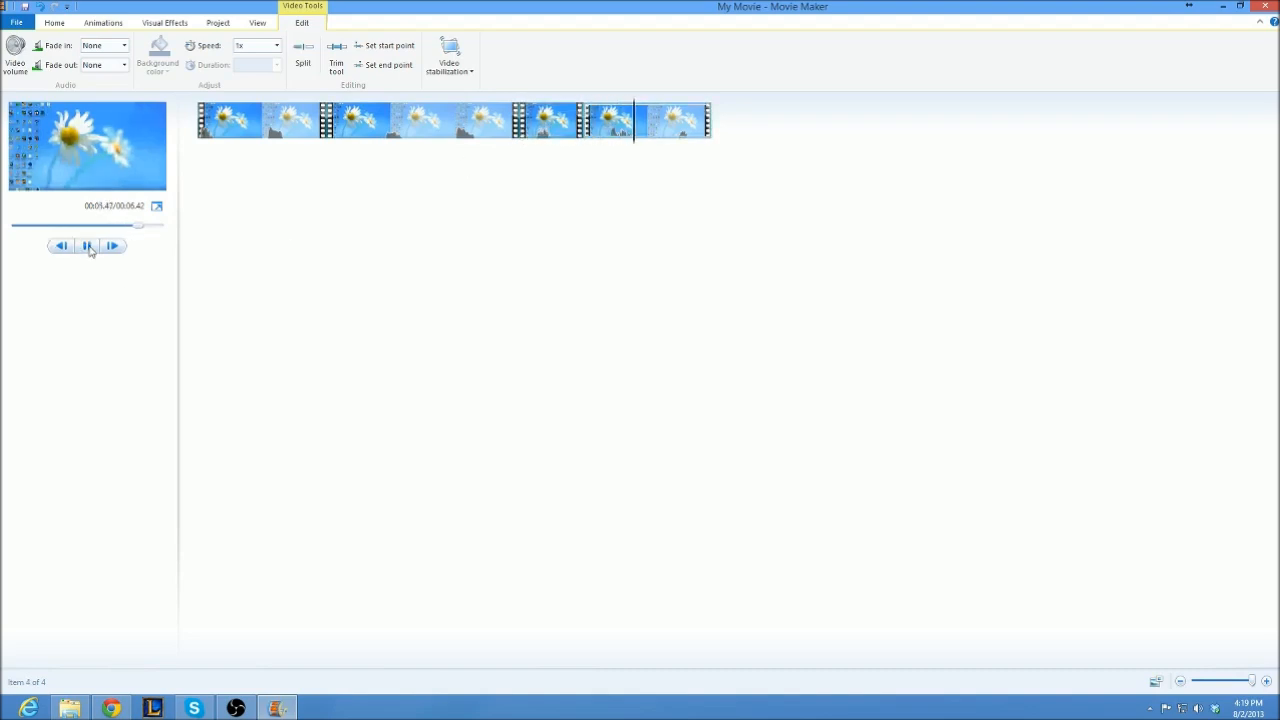
{"action": "left_click", "coordinate": [87, 246]}
- Split the short third clip again at about 00:04.63 and undo that split
{"action": "left_click", "coordinate": [563, 136]}
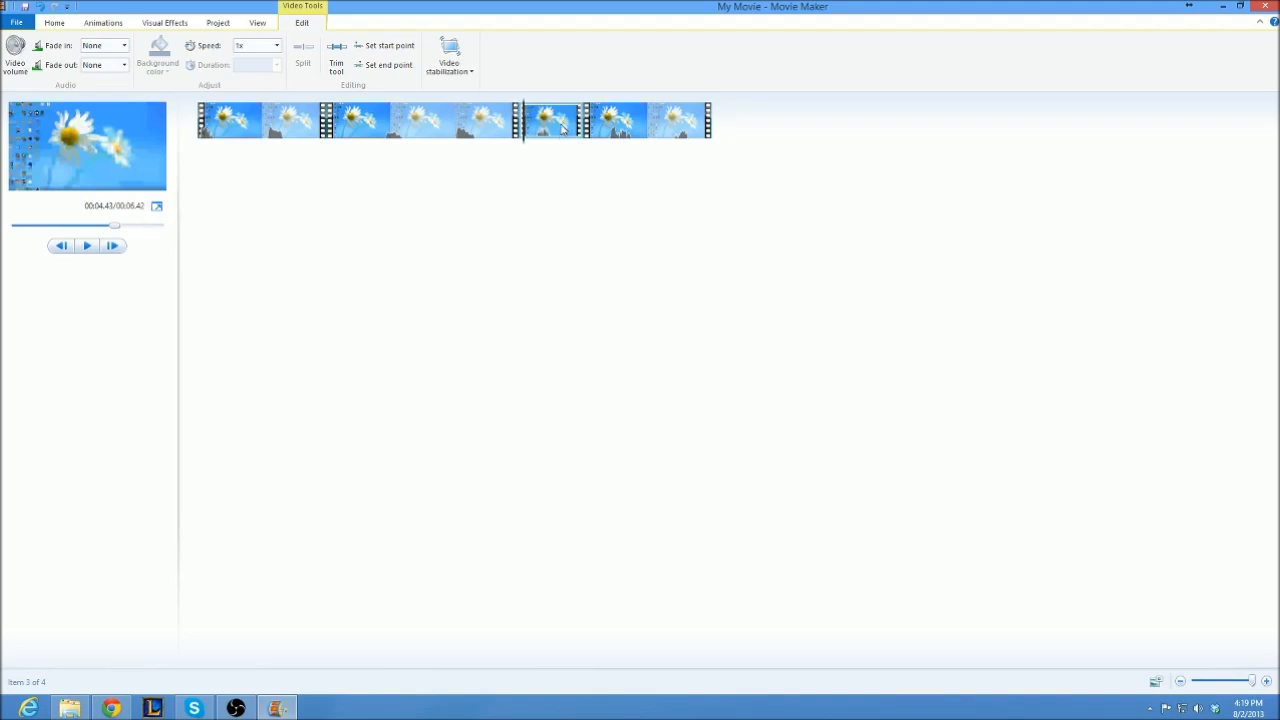
{"action": "left_click", "coordinate": [87, 247]}
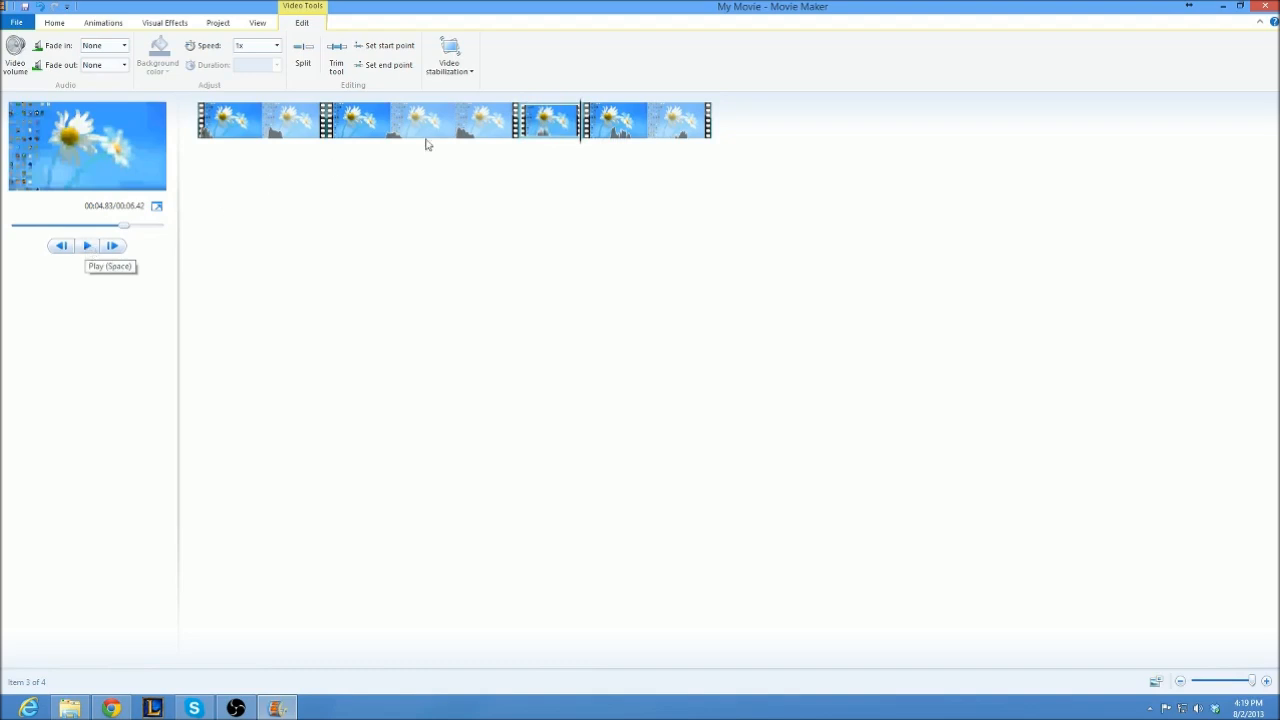
{"action": "left_click", "coordinate": [535, 124]}
{"action": "left_click", "coordinate": [87, 247]}
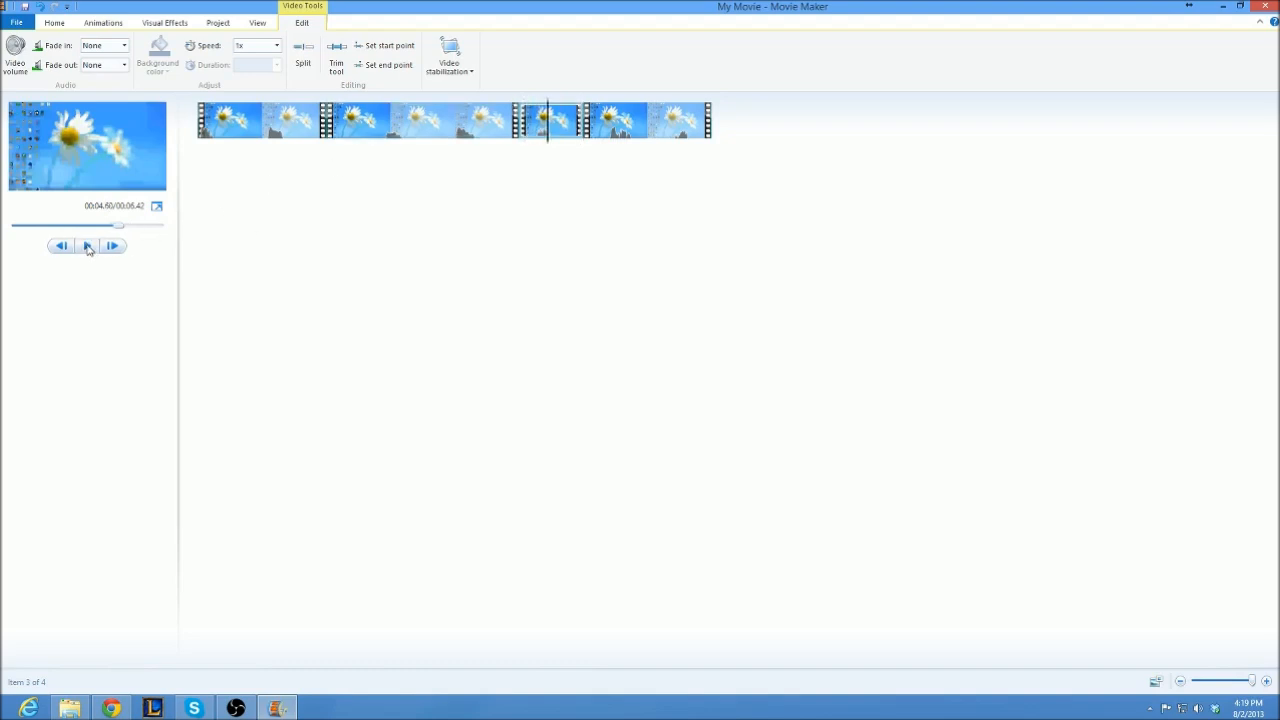
{"action": "left_click", "coordinate": [303, 55]}
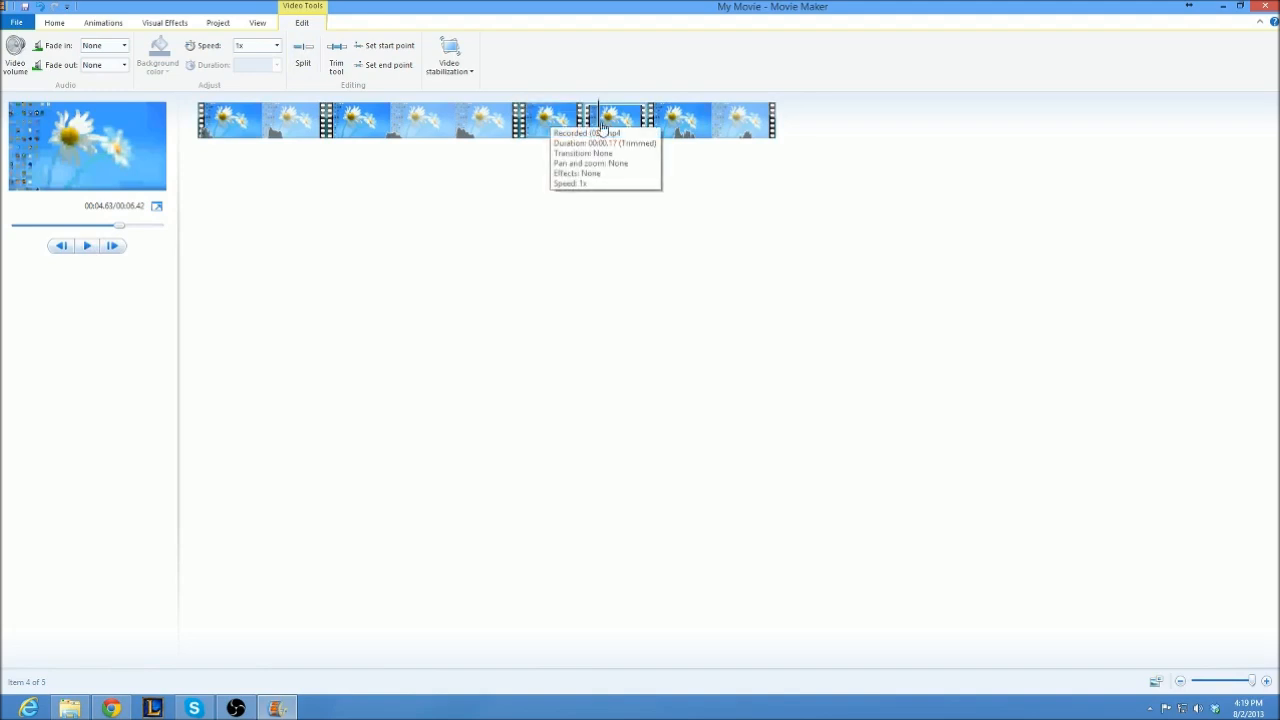
{"action": "left_click", "coordinate": [552, 123]}
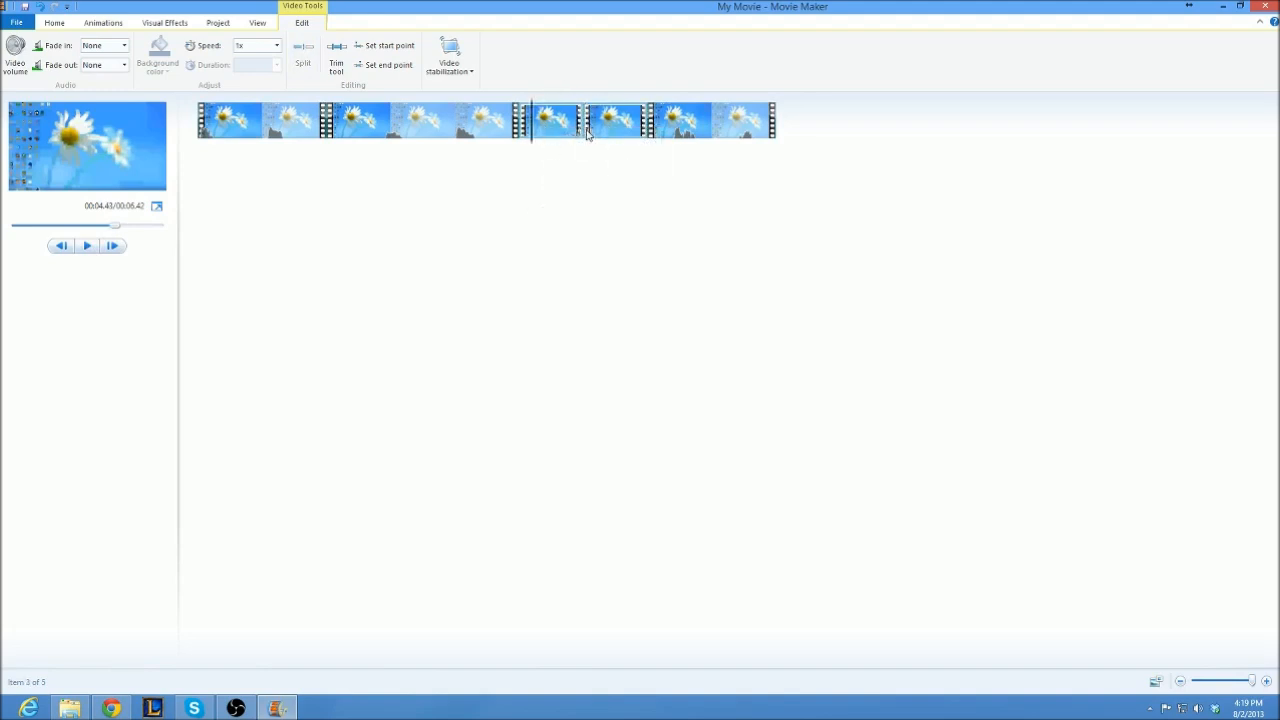
{"action": "left_click", "coordinate": [41, 8]}
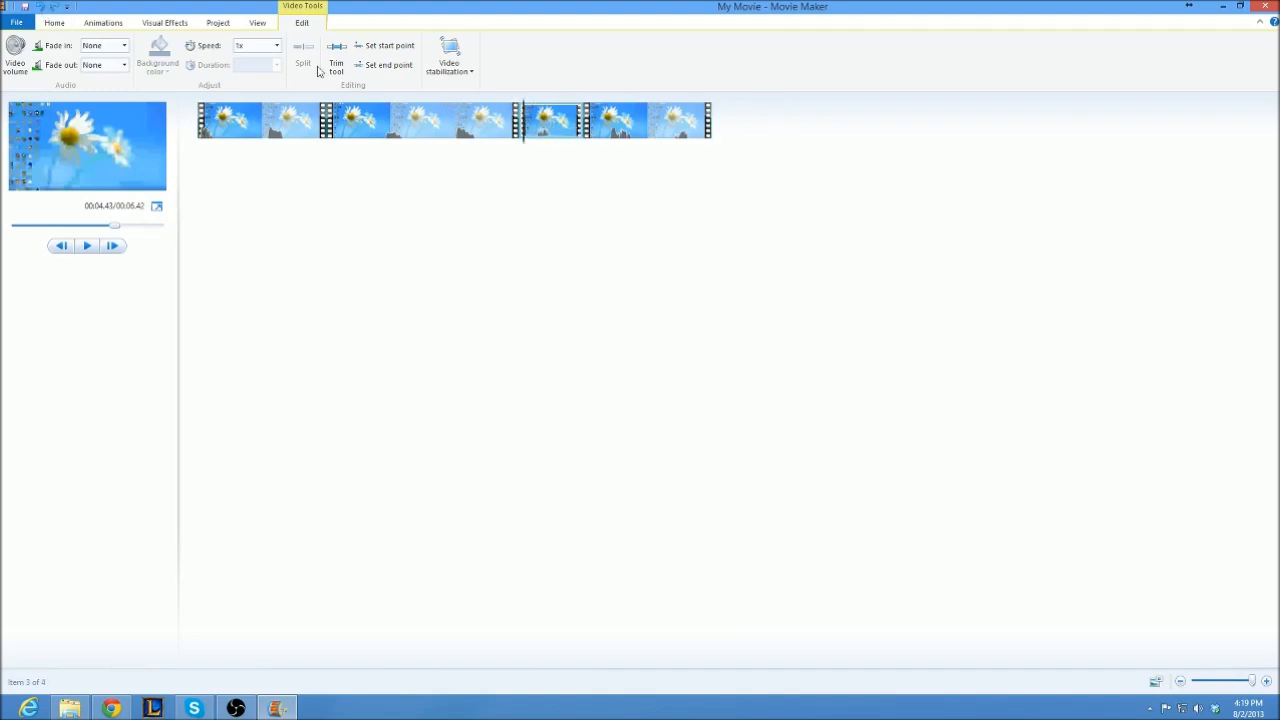
- Lower the short third clip's video volume to the minimum and play the movie from the start of the second clip
{"action": "left_click", "coordinate": [14, 58]}
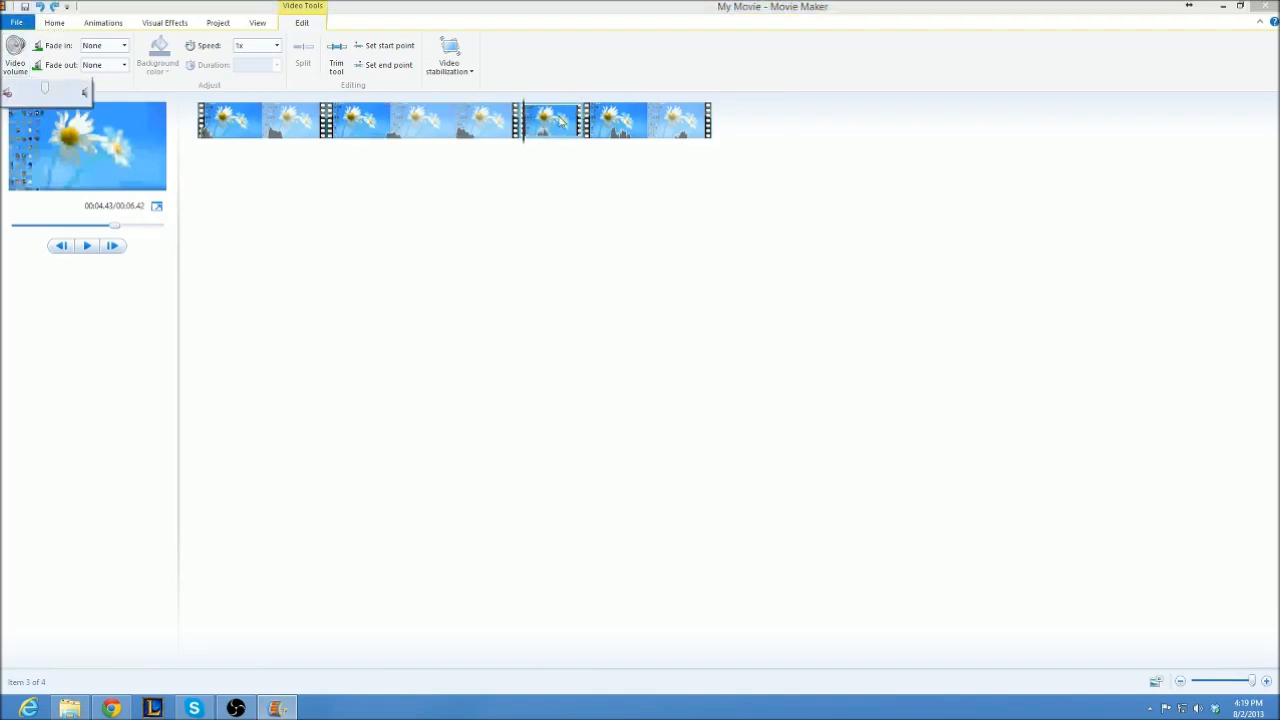
{"action": "left_click_drag", "start_coordinate": [45, 92], "coordinate": [5, 92]}
{"action": "left_click", "coordinate": [368, 131]}
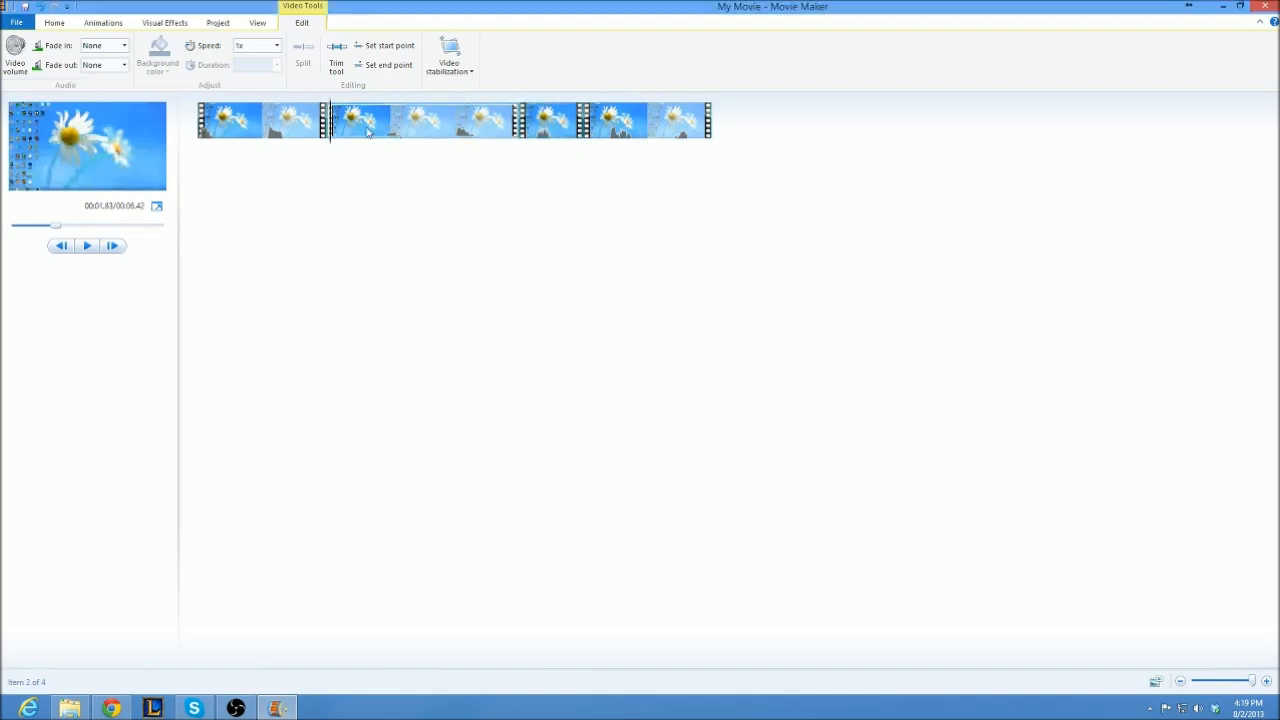
{"action": "left_click", "coordinate": [86, 246]}
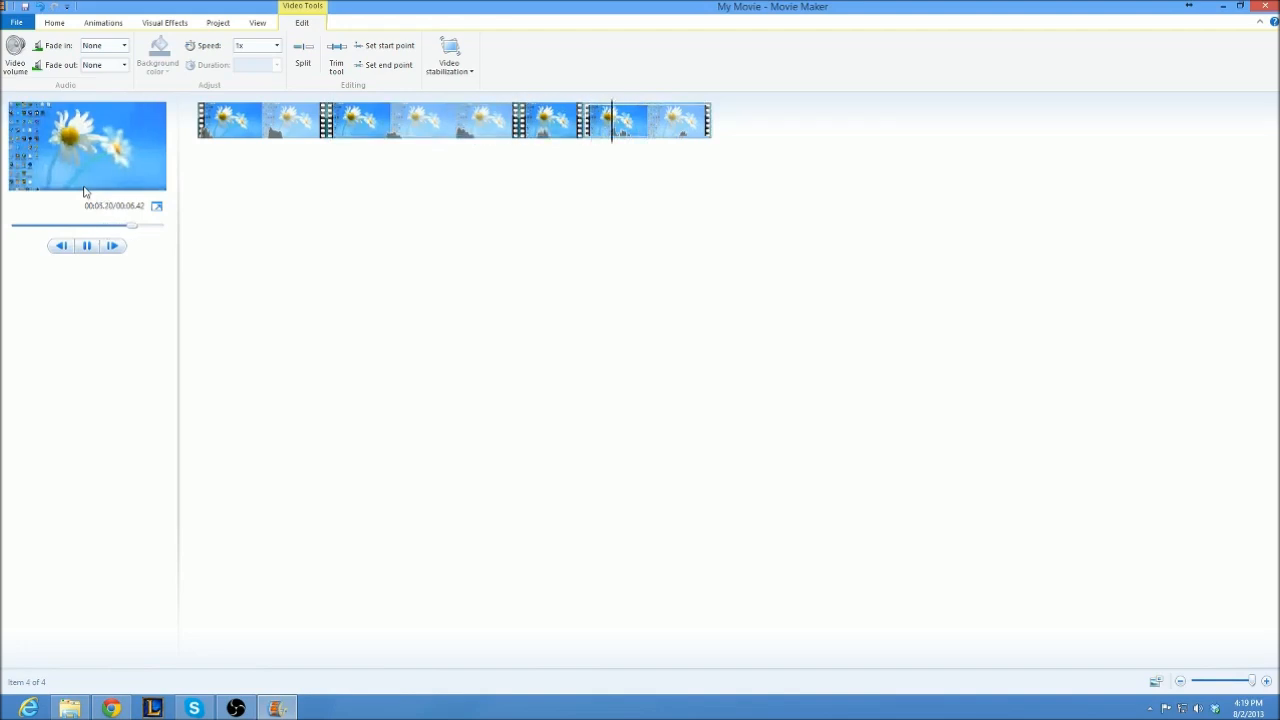
- Check points in the third and fourth clips and along the second clip
{"action": "left_click", "coordinate": [551, 139]}
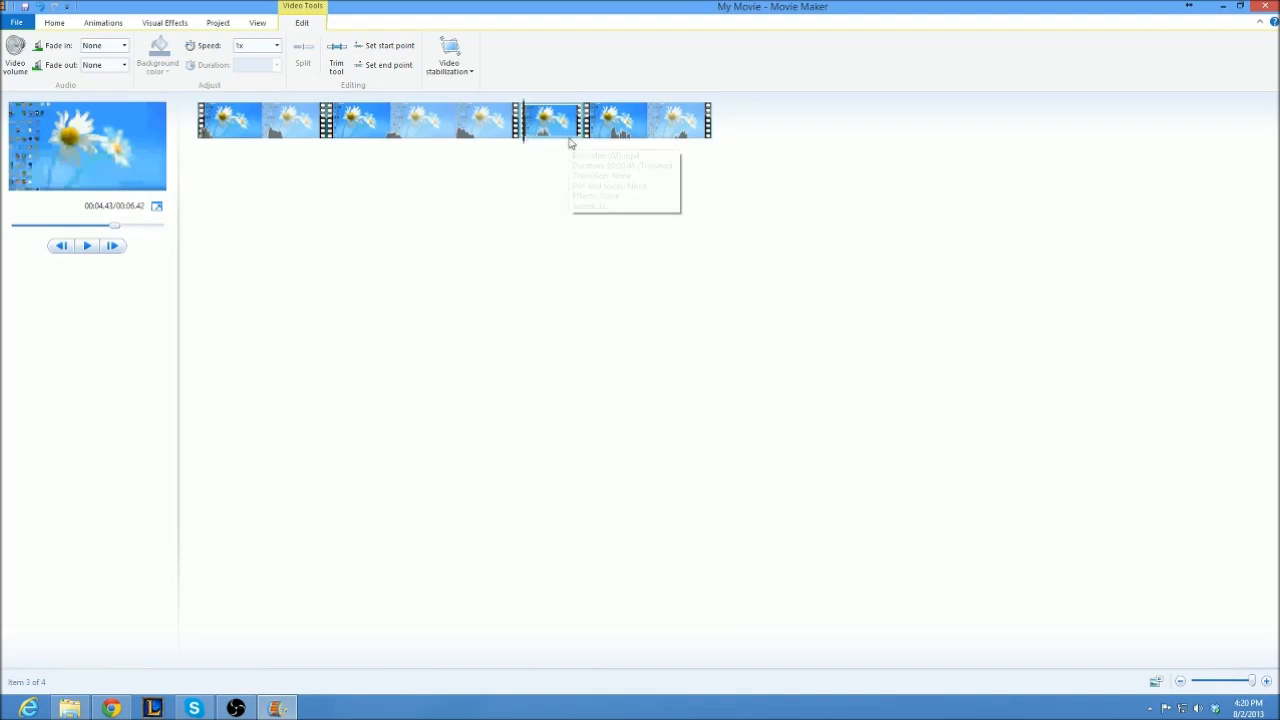
{"action": "left_click", "coordinate": [652, 142]}
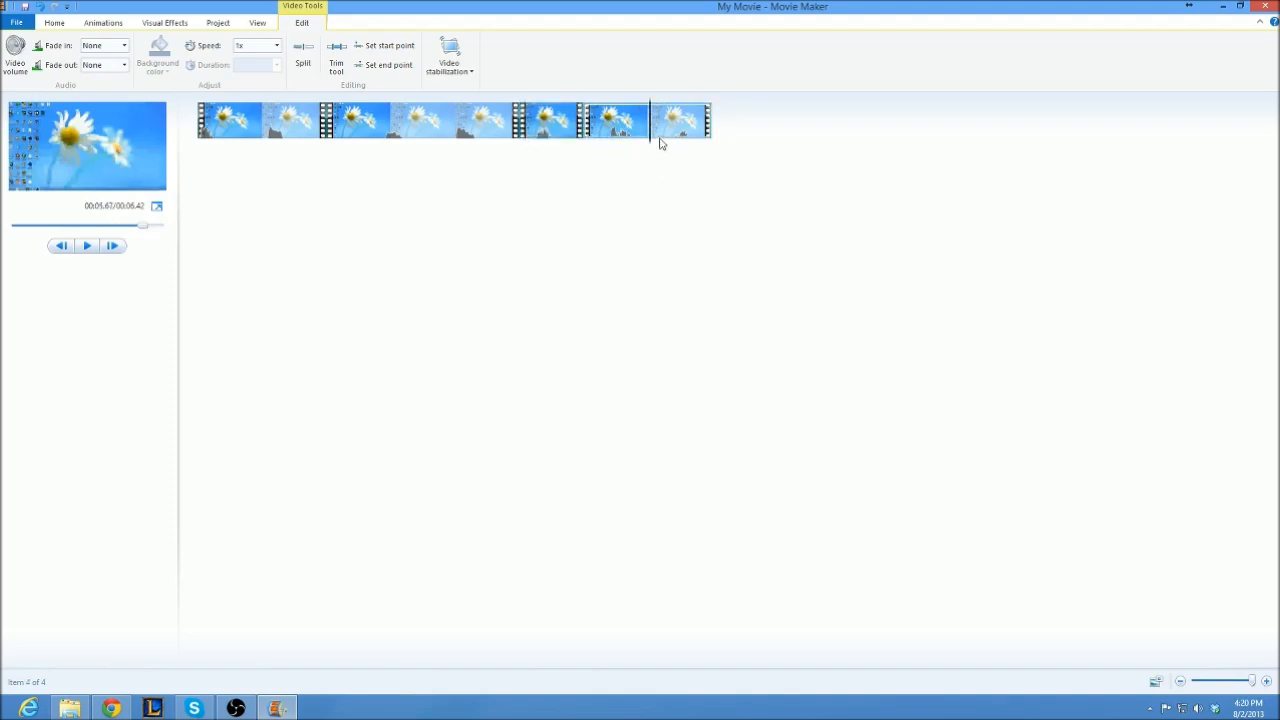
{"action": "left_click", "coordinate": [459, 127]}
{"action": "left_click", "coordinate": [381, 119]}
{"action": "left_click", "coordinate": [404, 122]}
- Browse the available transitions for the second clip, from Dissolves to Contemporary, without applying one
{"action": "left_click", "coordinate": [331, 125]}
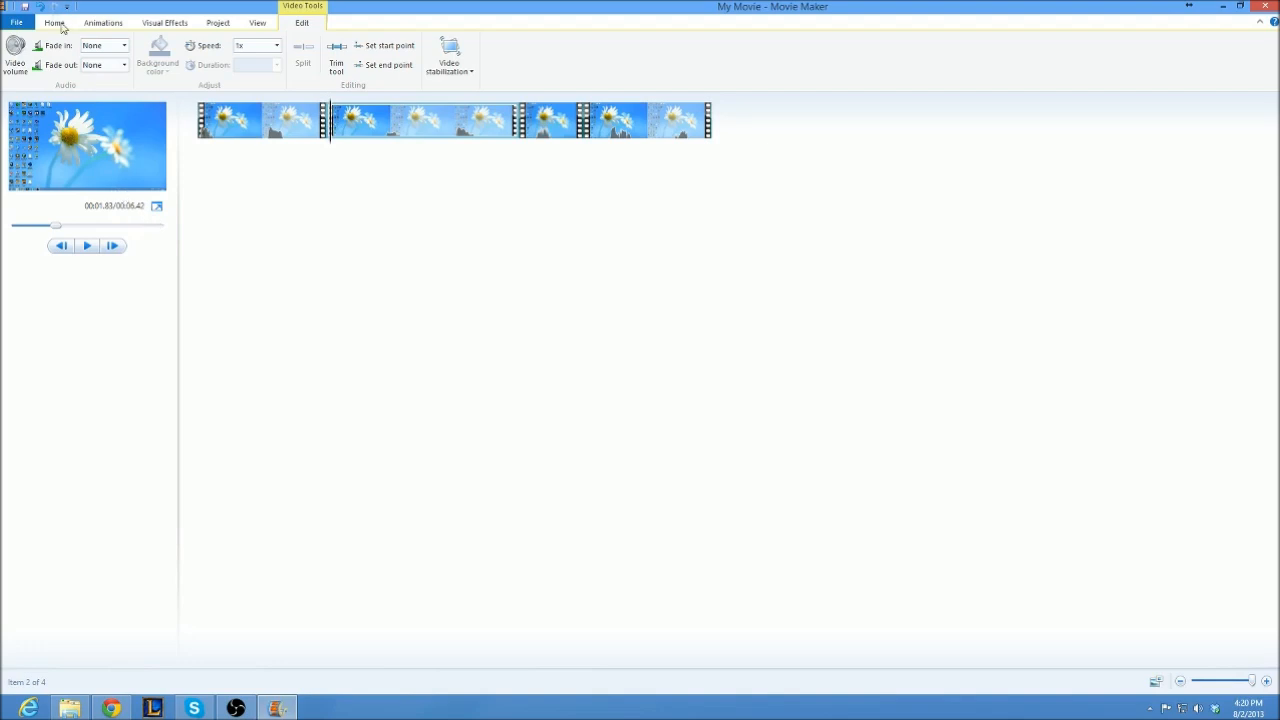
{"action": "left_click", "coordinate": [103, 22]}
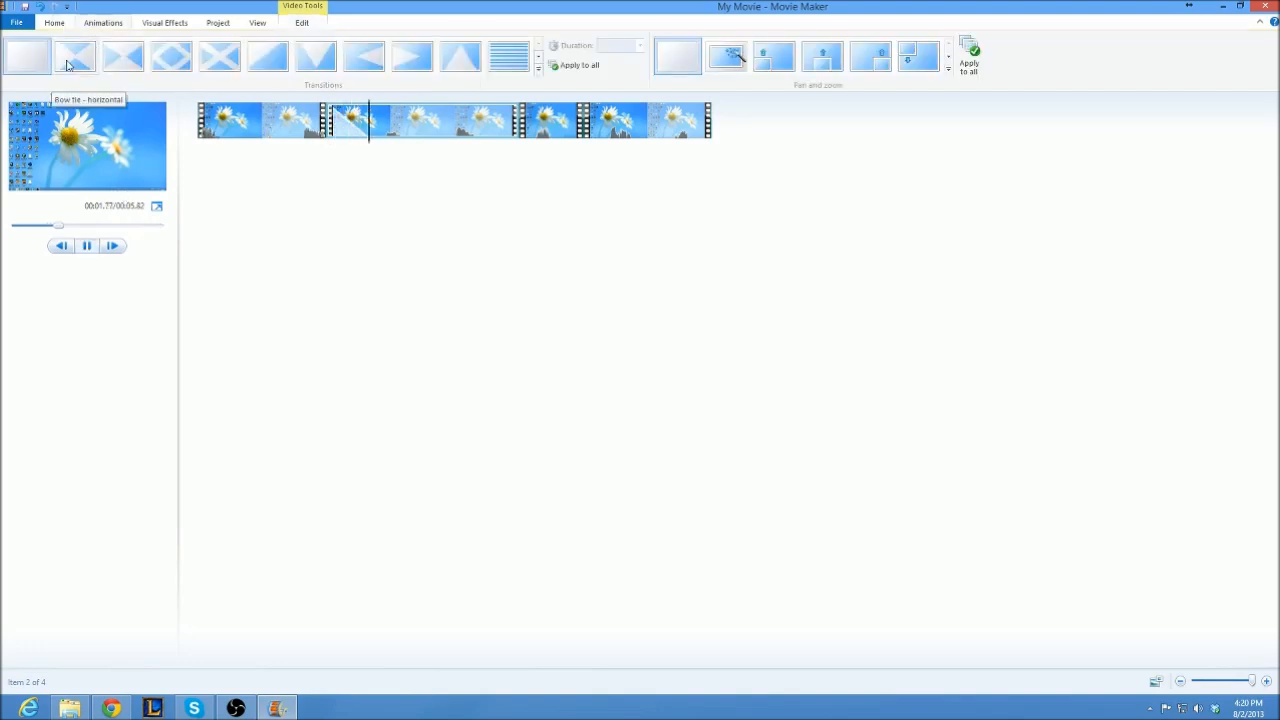
{"action": "left_click", "coordinate": [539, 68]}
{"action": "scroll", "coordinate": [186, 114], "scroll_direction": "down", "scroll_amount": 4}
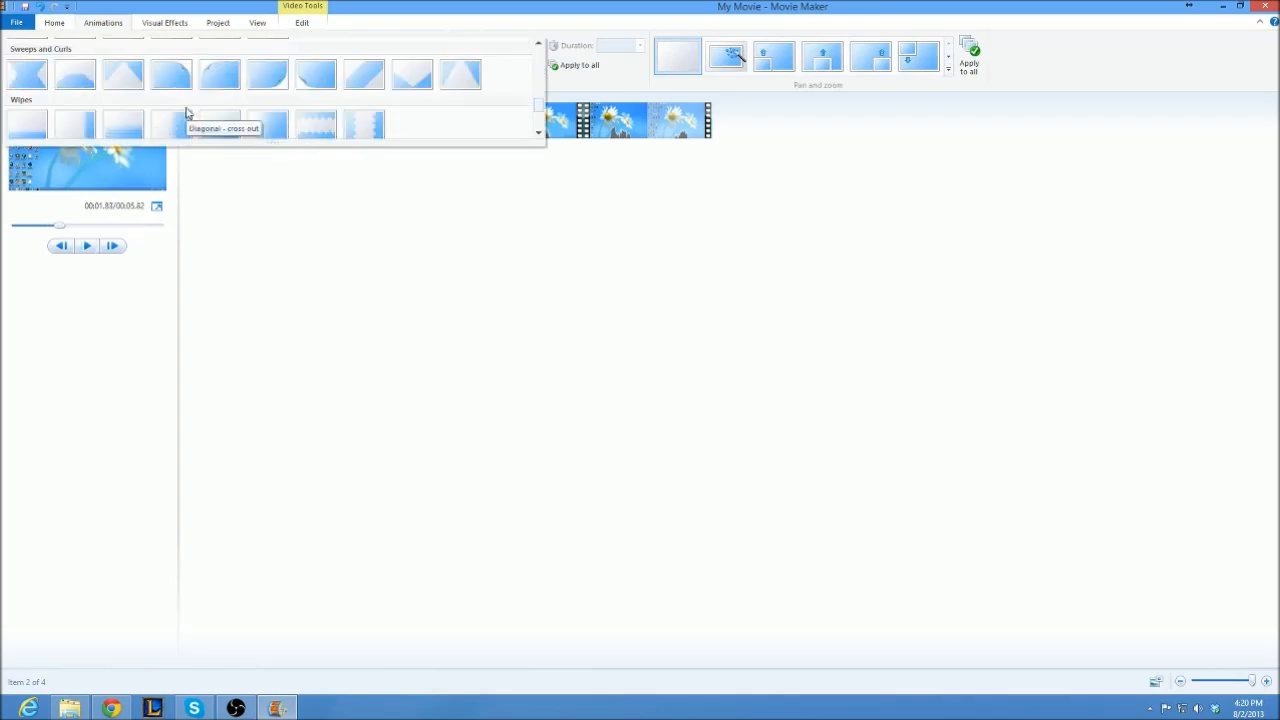
{"action": "scroll", "coordinate": [186, 114], "scroll_direction": "down", "scroll_amount": 2}
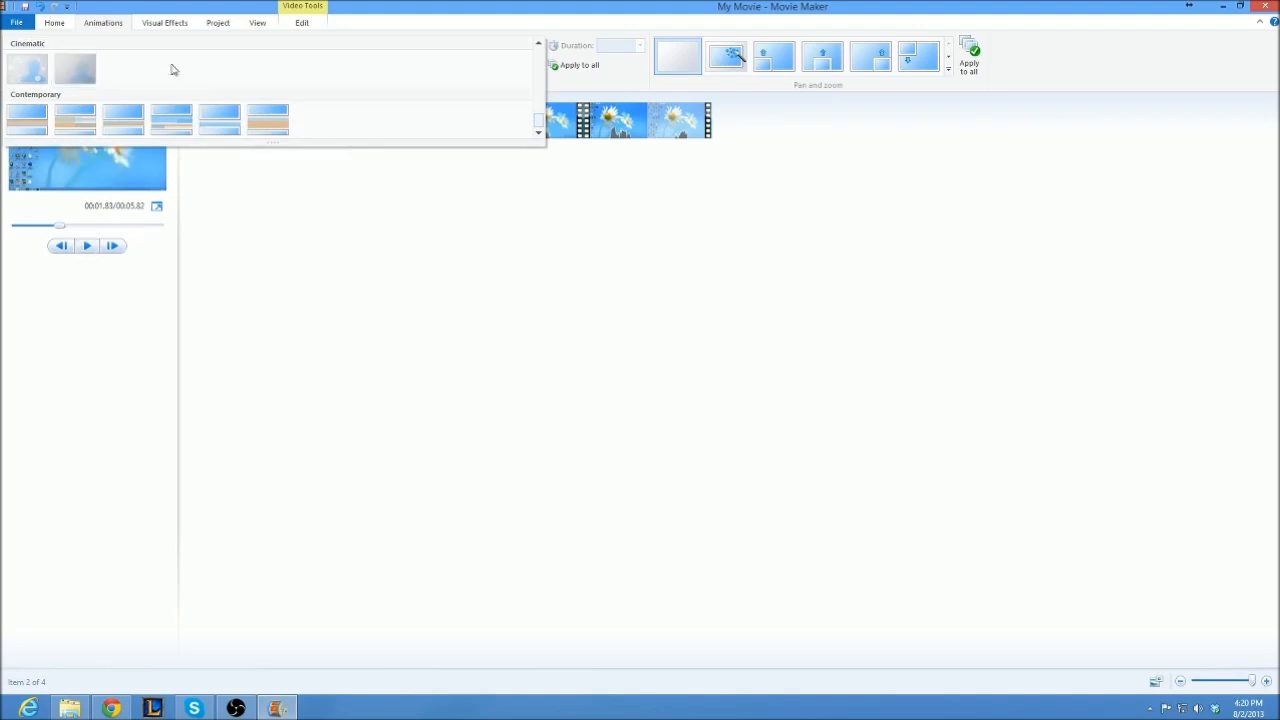
{"action": "scroll", "coordinate": [172, 68], "scroll_direction": "up", "scroll_amount": 5}
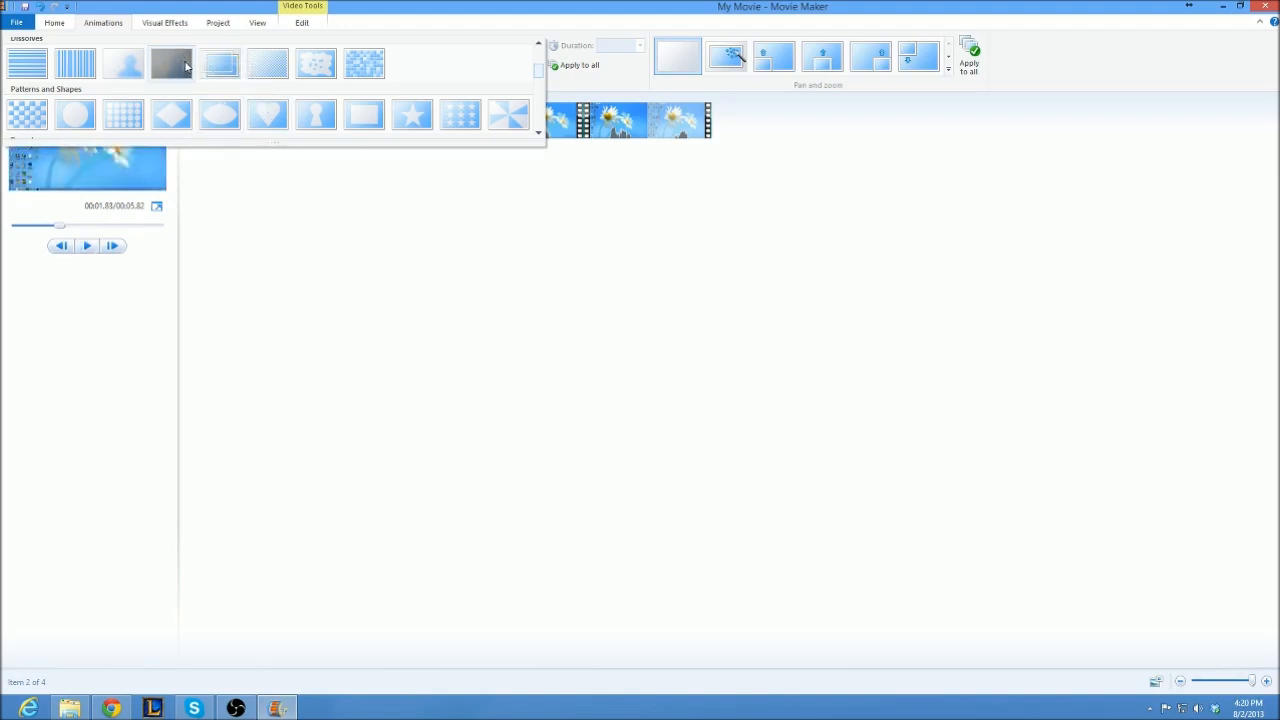
{"action": "left_click", "coordinate": [852, 218]}
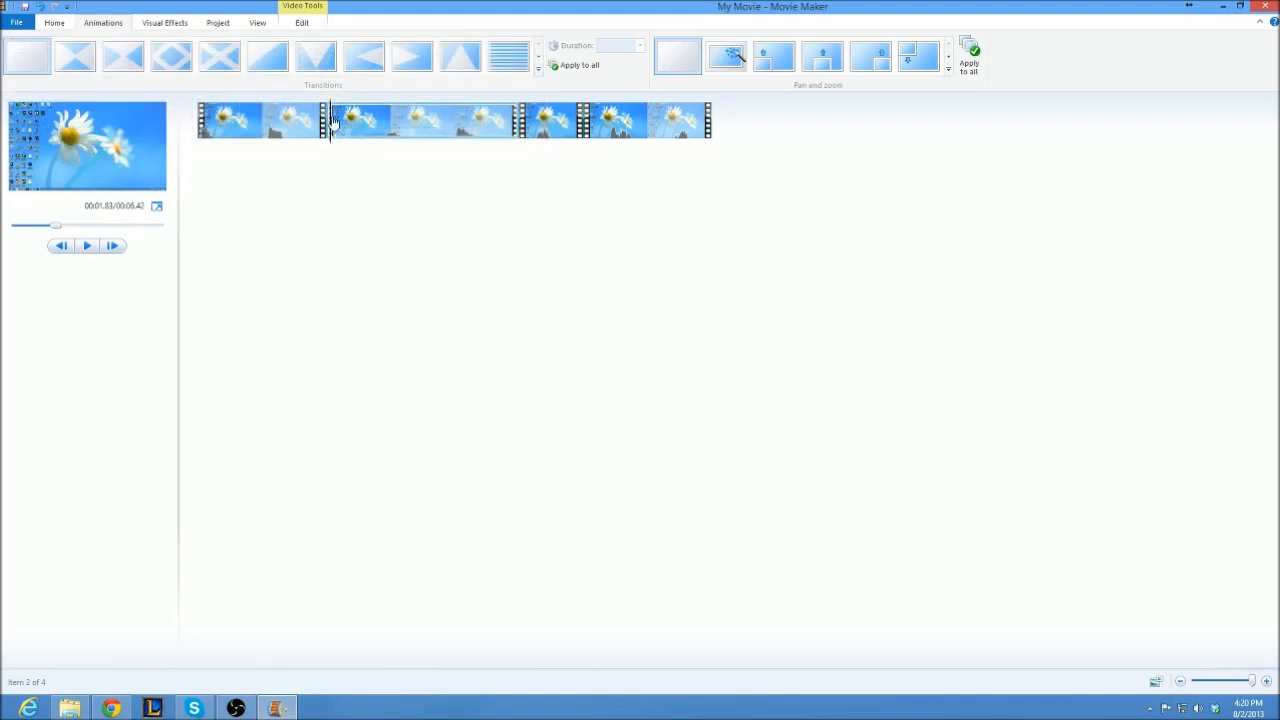
- Apply the dark fade transition from the Dissolves group to the start of the short third clip
{"action": "left_click", "coordinate": [458, 120]}
{"action": "left_click", "coordinate": [522, 121]}
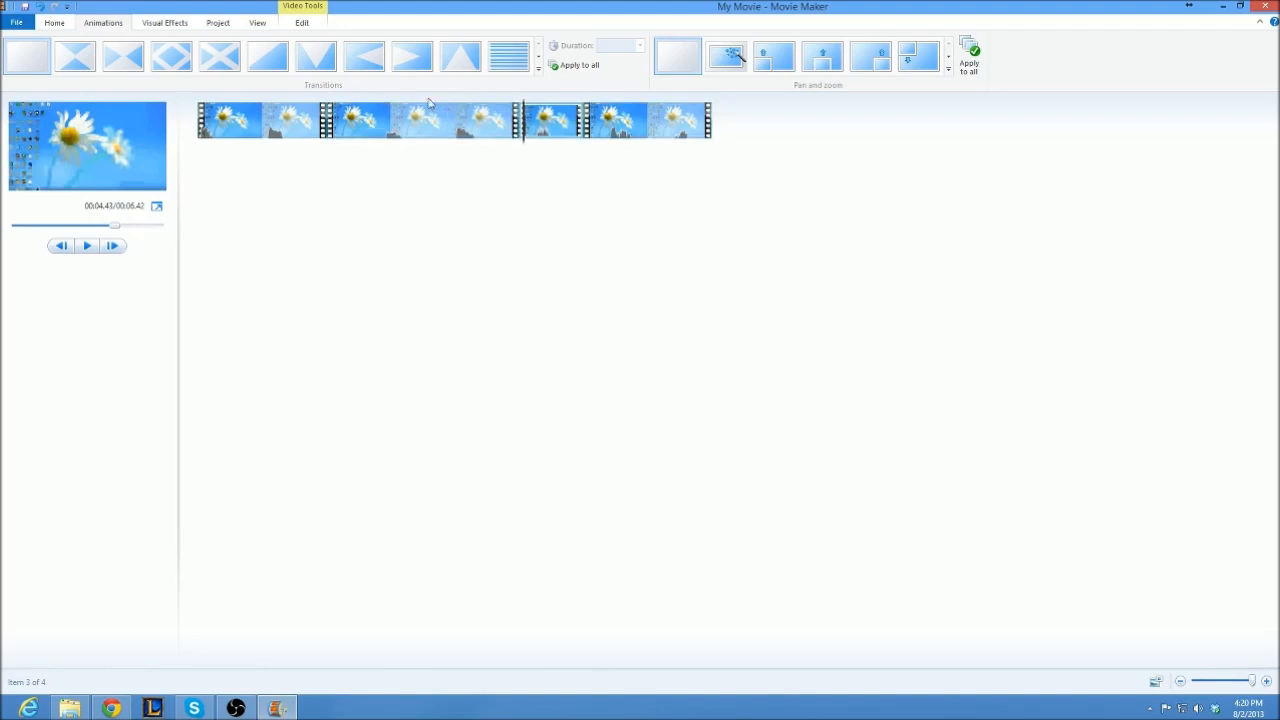
{"action": "left_click", "coordinate": [538, 68]}
{"action": "scroll", "coordinate": [268, 88], "scroll_direction": "down", "scroll_amount": 2}
{"action": "scroll", "coordinate": [268, 90], "scroll_direction": "up", "scroll_amount": 1}
{"action": "scroll", "coordinate": [270, 98], "scroll_direction": "down", "scroll_amount": 2}
{"action": "scroll", "coordinate": [220, 80], "scroll_direction": "down", "scroll_amount": 2}
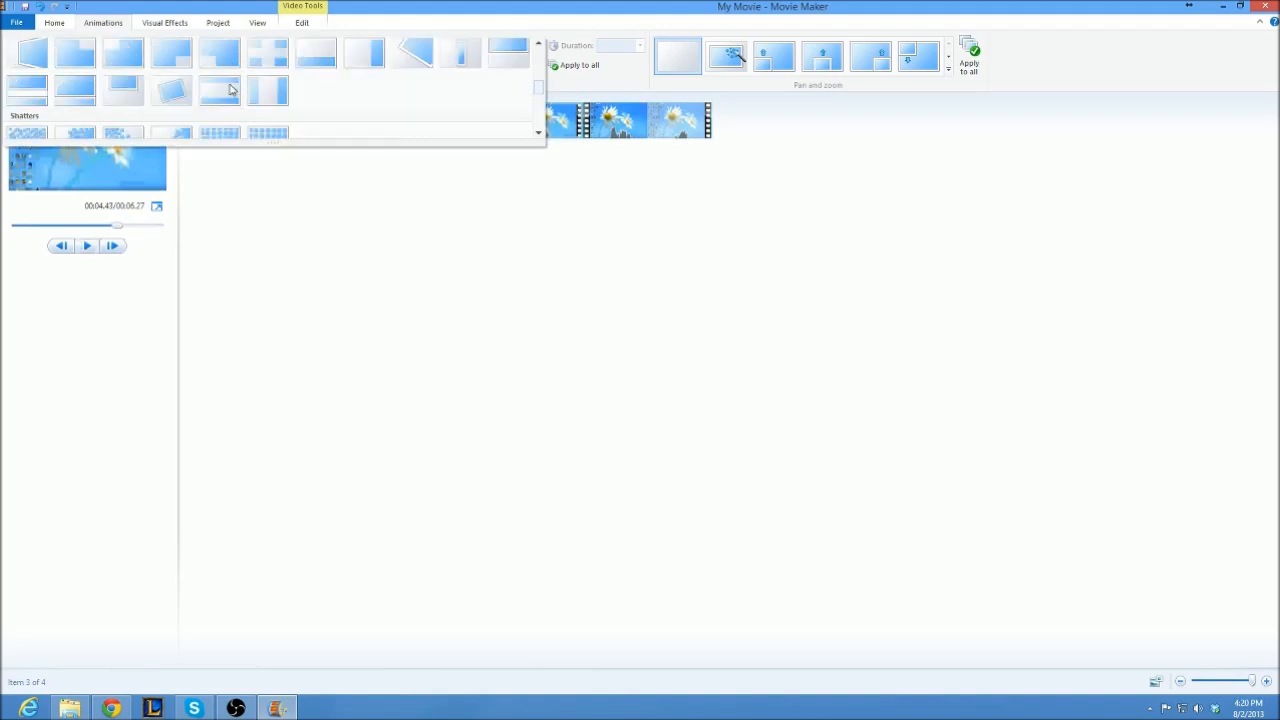
{"action": "mouse_move", "coordinate": [537, 91]}
{"action": "left_mouse_down"}
{"action": "mouse_move", "coordinate": [535, 127]}
{"action": "mouse_move", "coordinate": [538, 66]}
{"action": "left_mouse_up"}
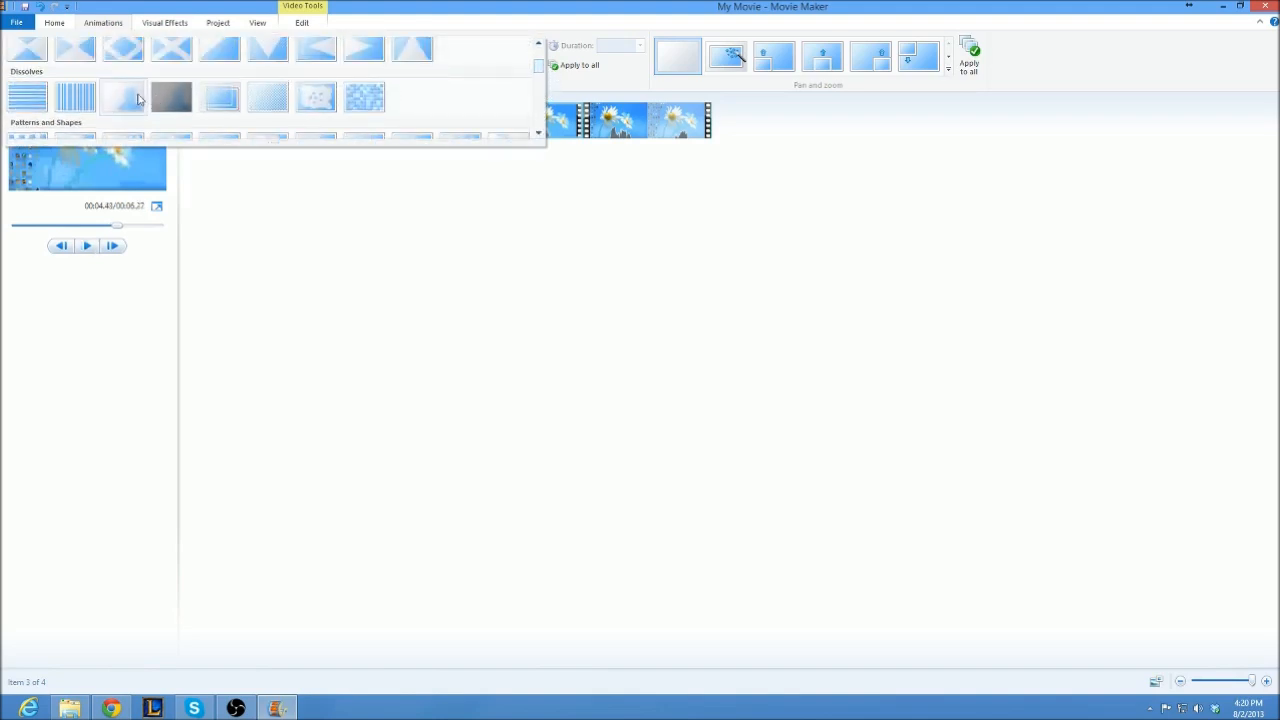
{"action": "left_click", "coordinate": [168, 98]}
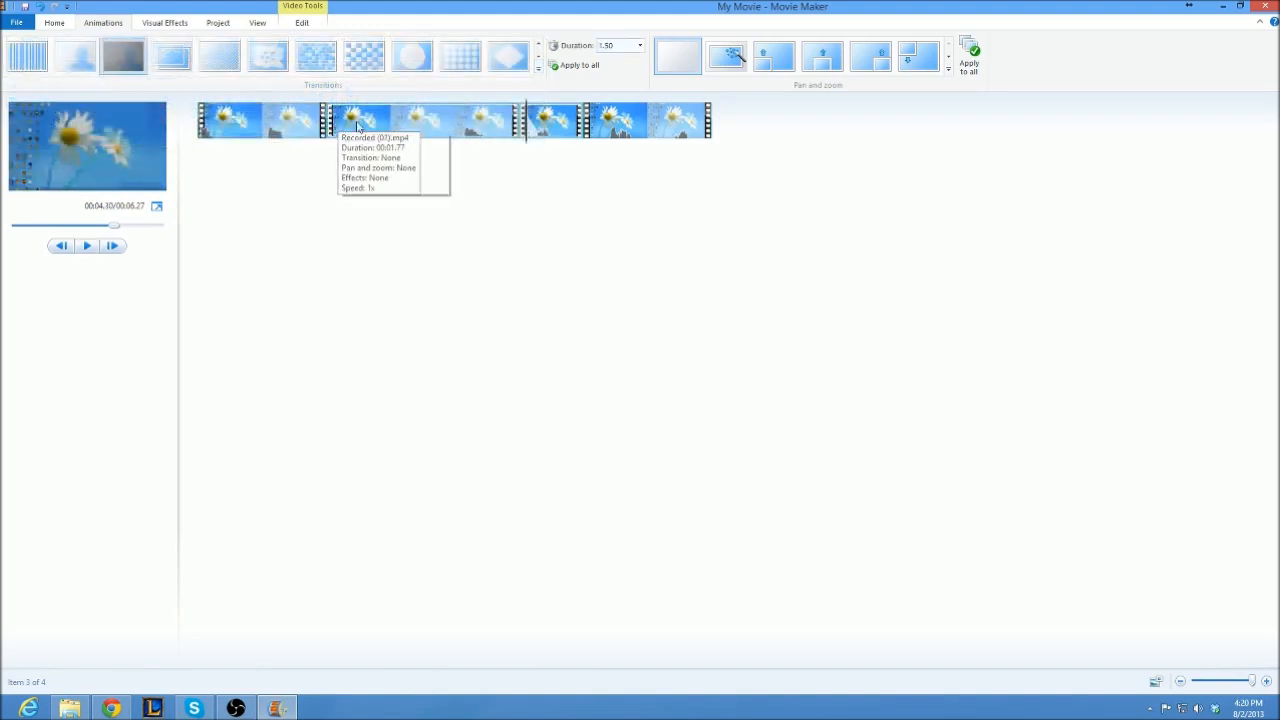
- Preview the movie from the second clip and in full screen, and check the fade at the start of the third clip
{"action": "left_click", "coordinate": [358, 125]}
{"action": "left_click", "coordinate": [87, 246]}
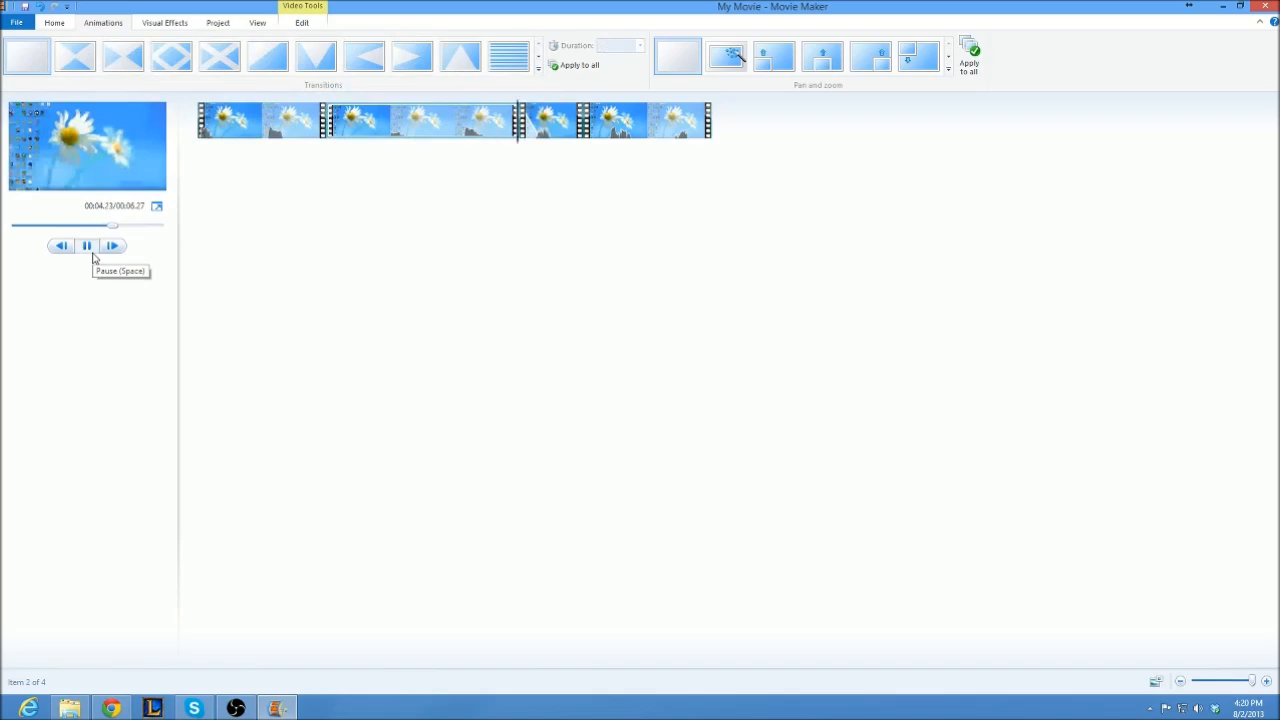
{"action": "left_click", "coordinate": [156, 205]}
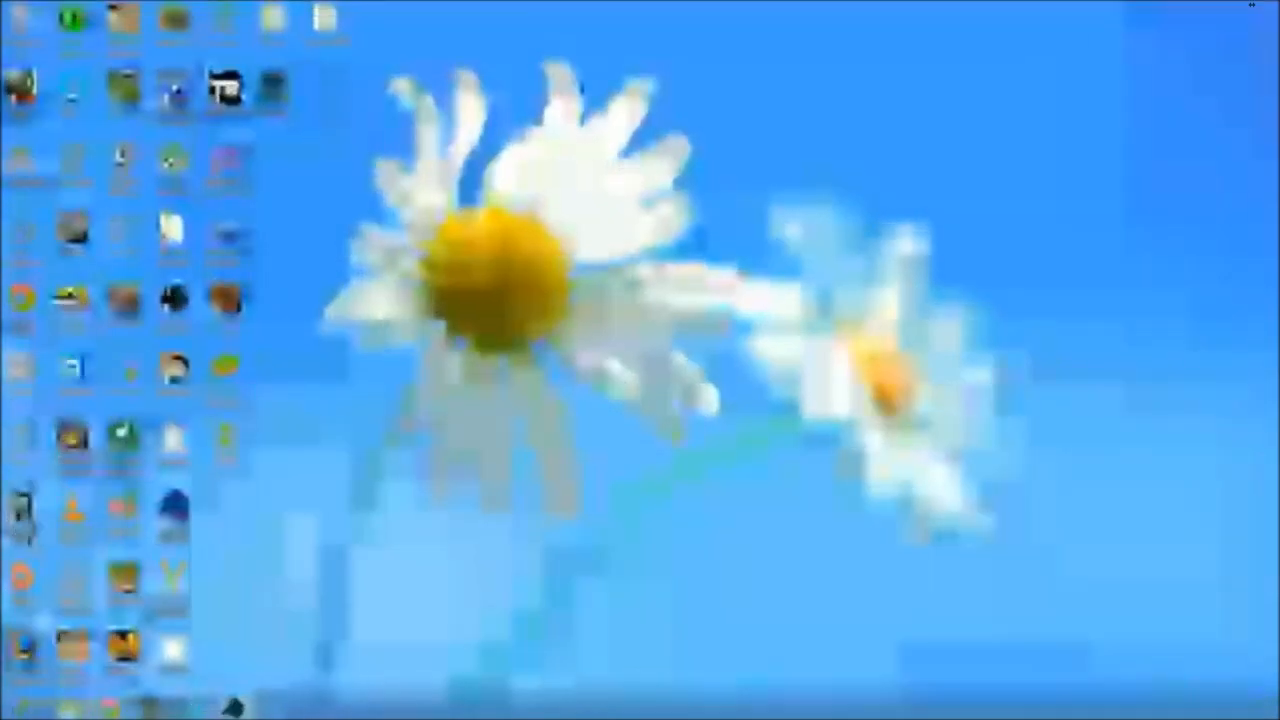
{"action": "mouse_move", "coordinate": [563, 557]}
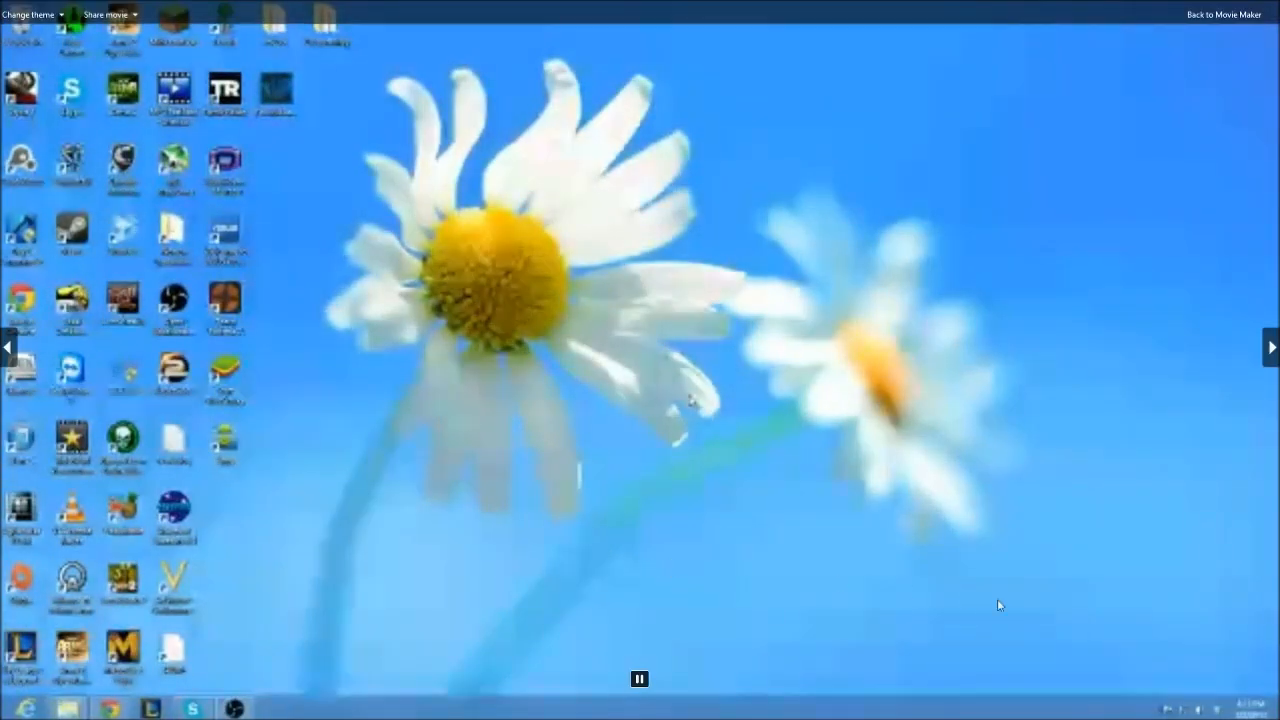
{"action": "key", "text": "Escape"}
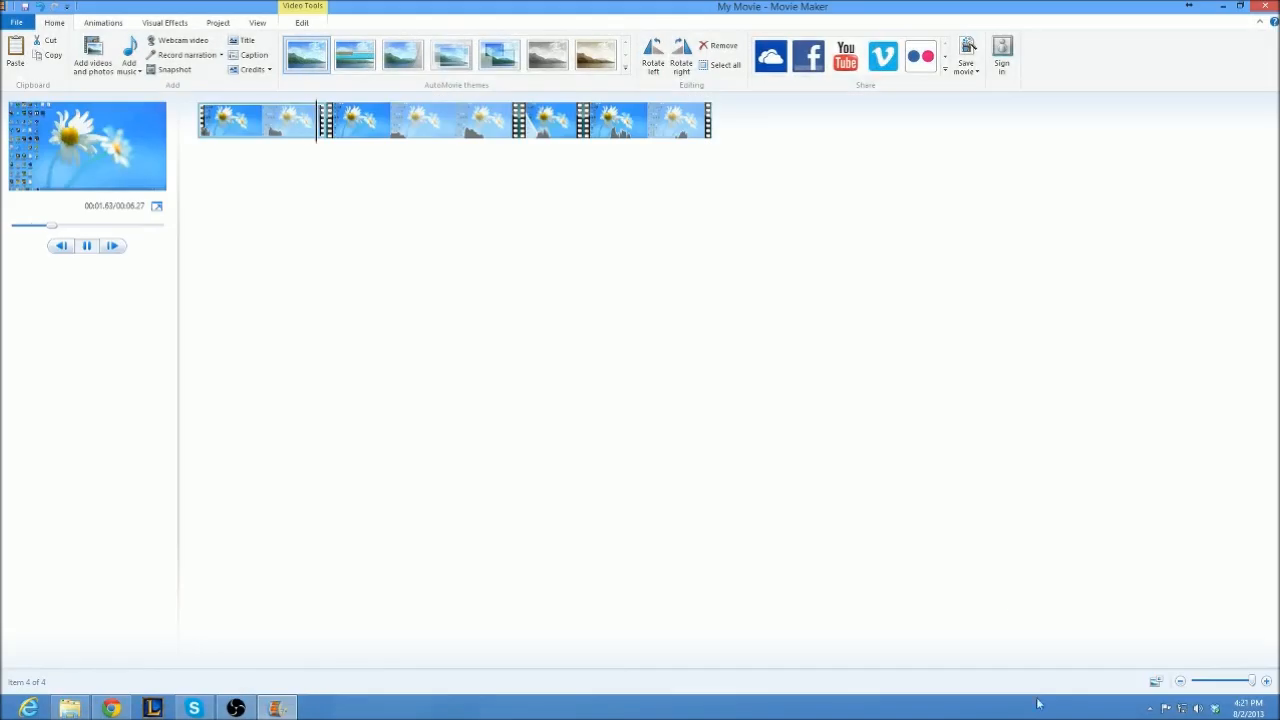
{"action": "left_click", "coordinate": [86, 246]}
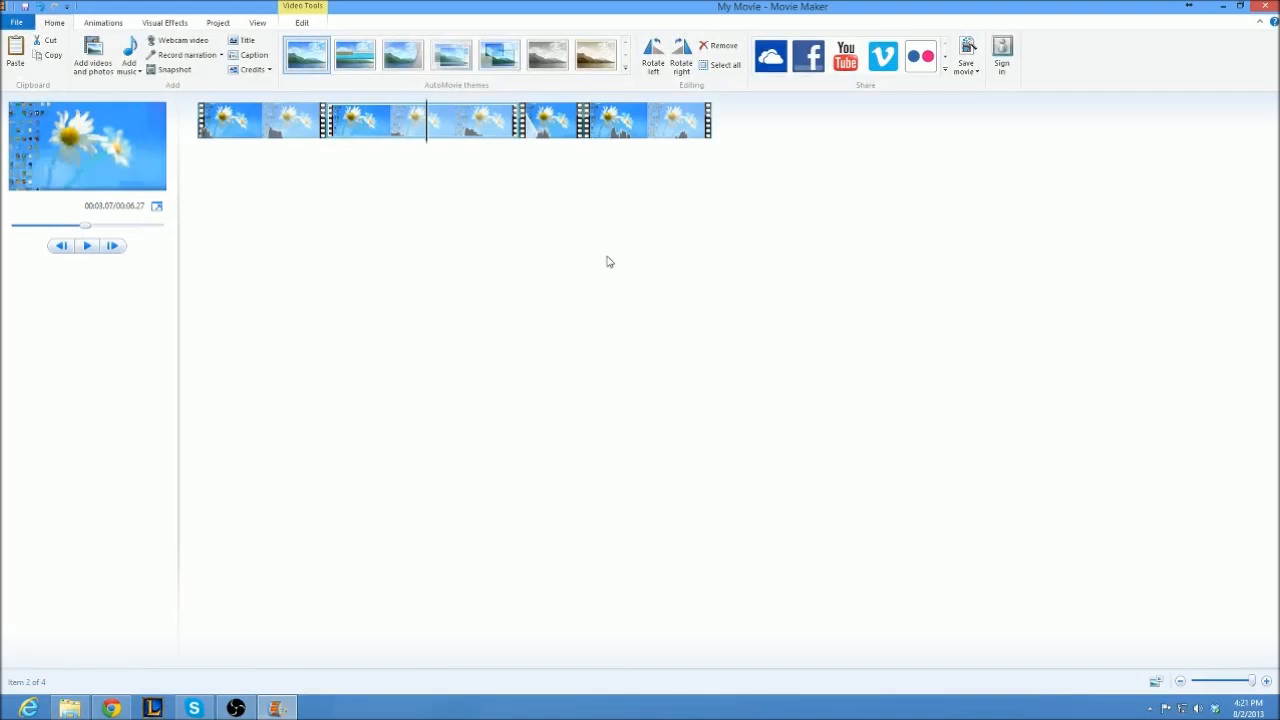
{"action": "left_click_drag", "start_coordinate": [427, 120], "coordinate": [527, 120]}
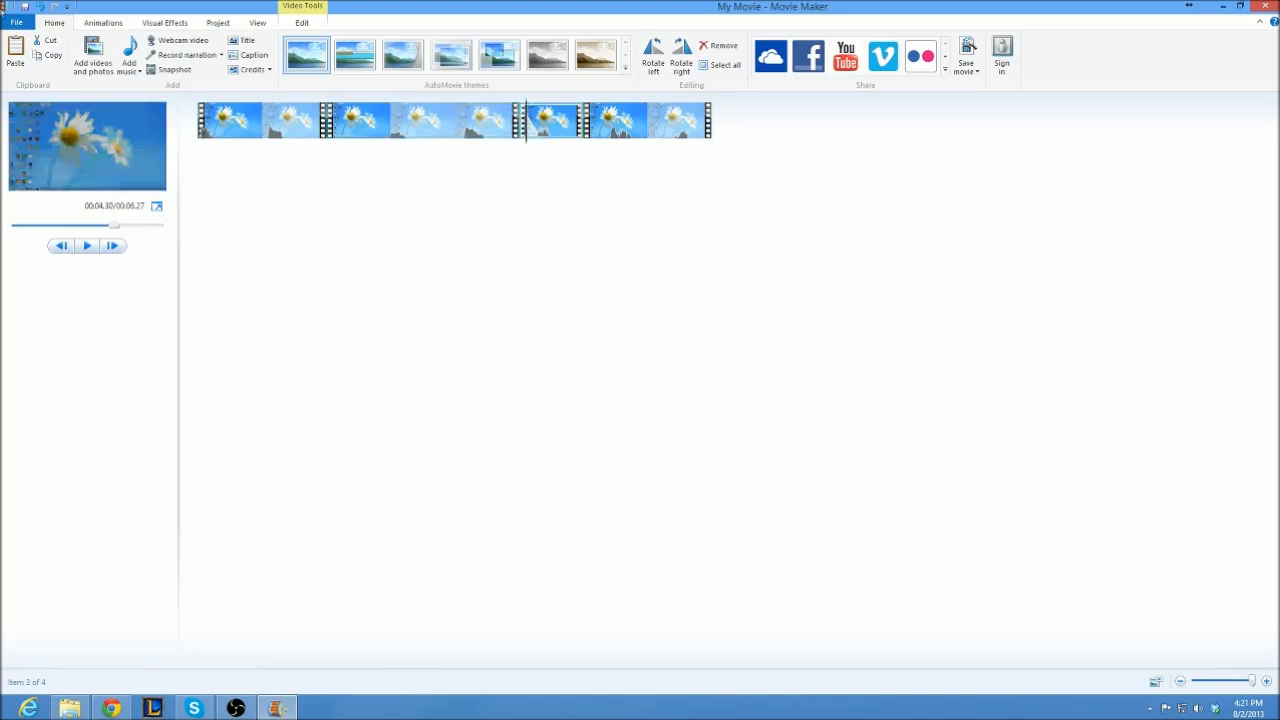
- Save the movie with the YouTube setting as My Movie.mp4 in the Finished folder of the Videos library
{"action": "left_click", "coordinate": [16, 22]}
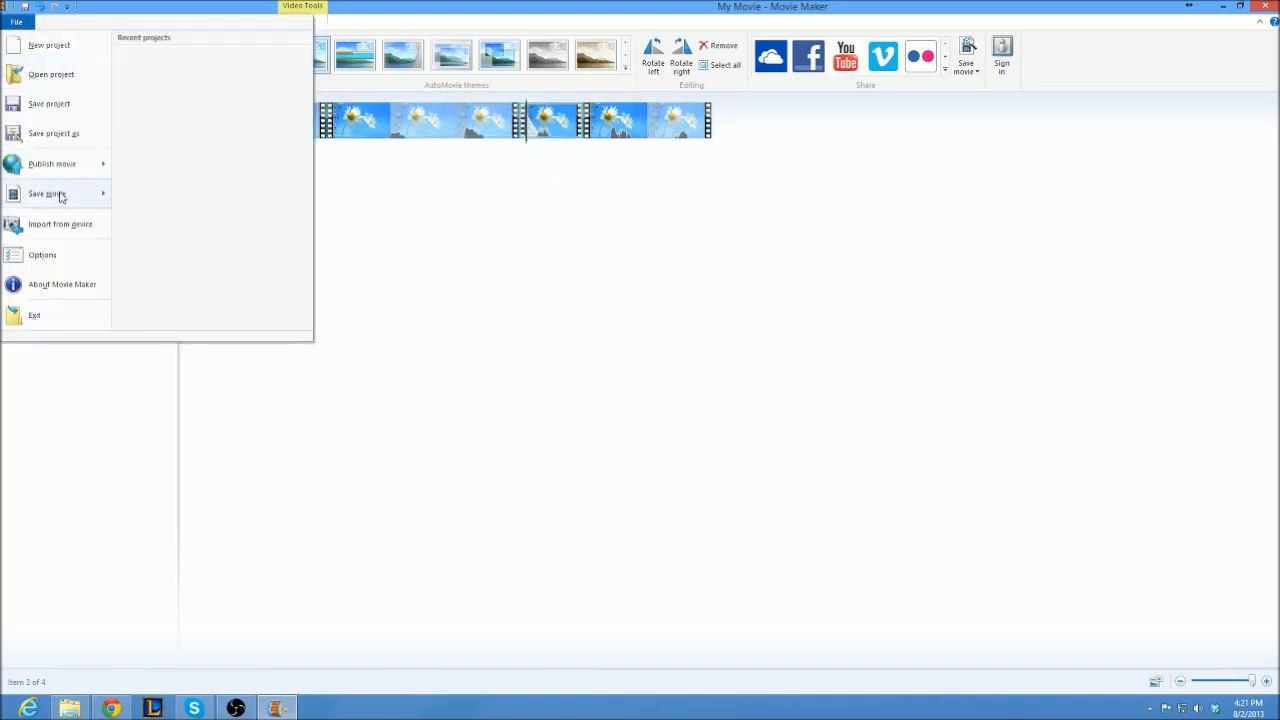
{"action": "mouse_move", "coordinate": [60, 197]}
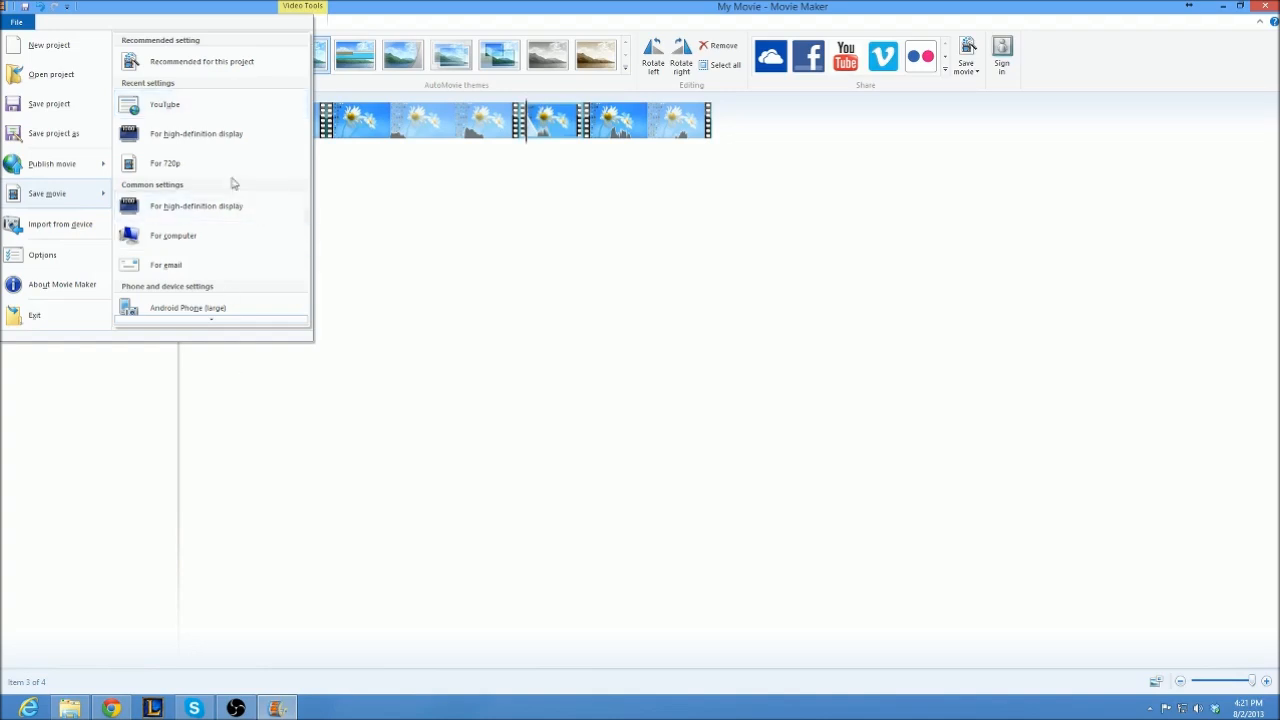
{"action": "left_click", "coordinate": [197, 110]}
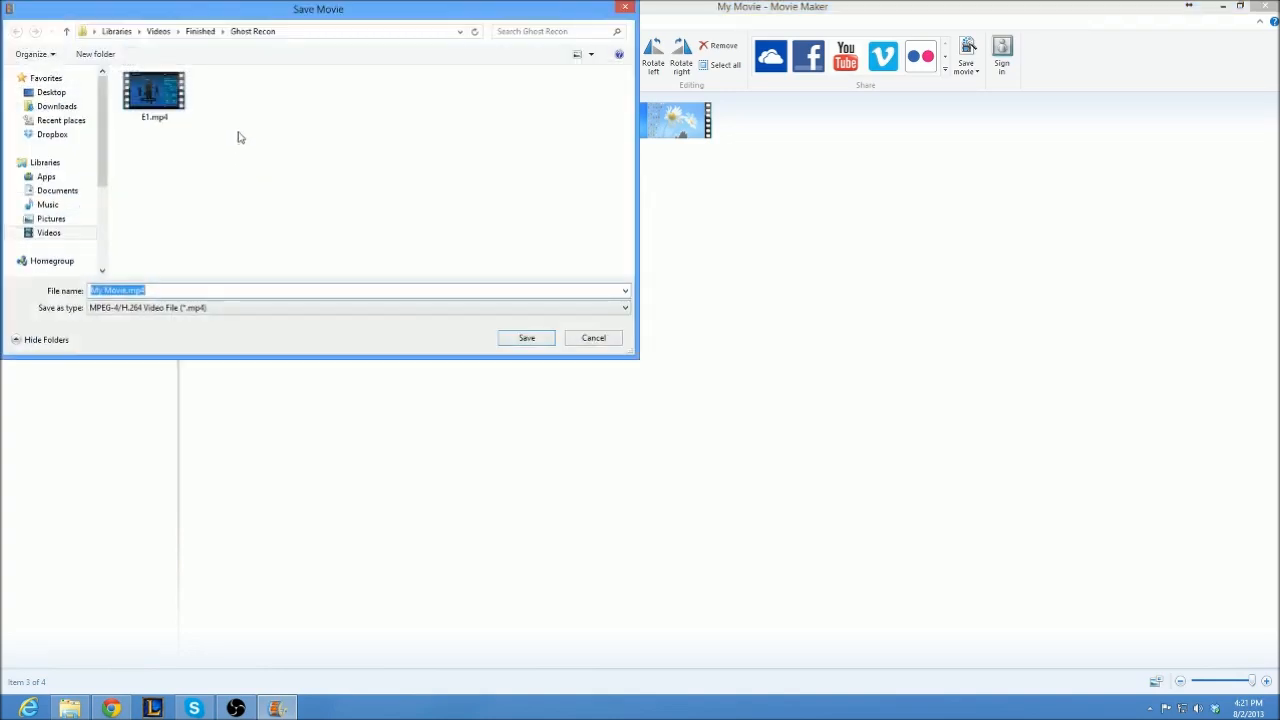
{"action": "left_click", "coordinate": [202, 32]}
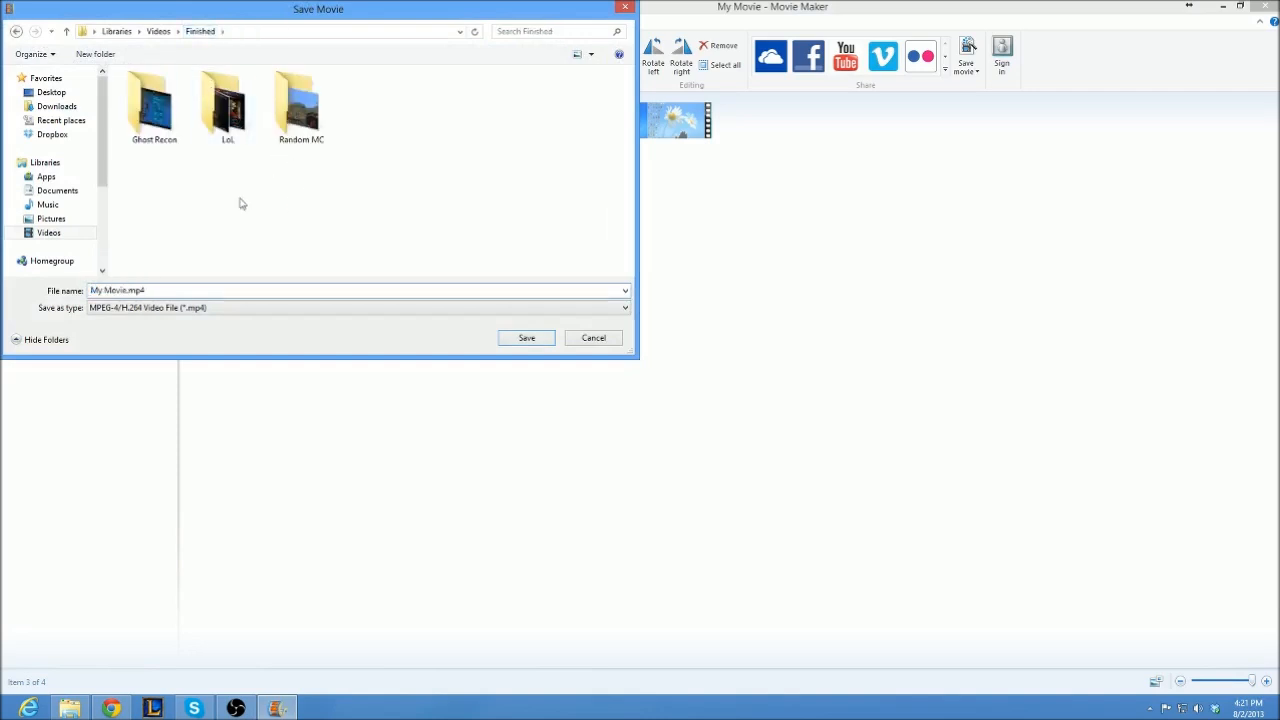
{"action": "left_click", "coordinate": [540, 342]}
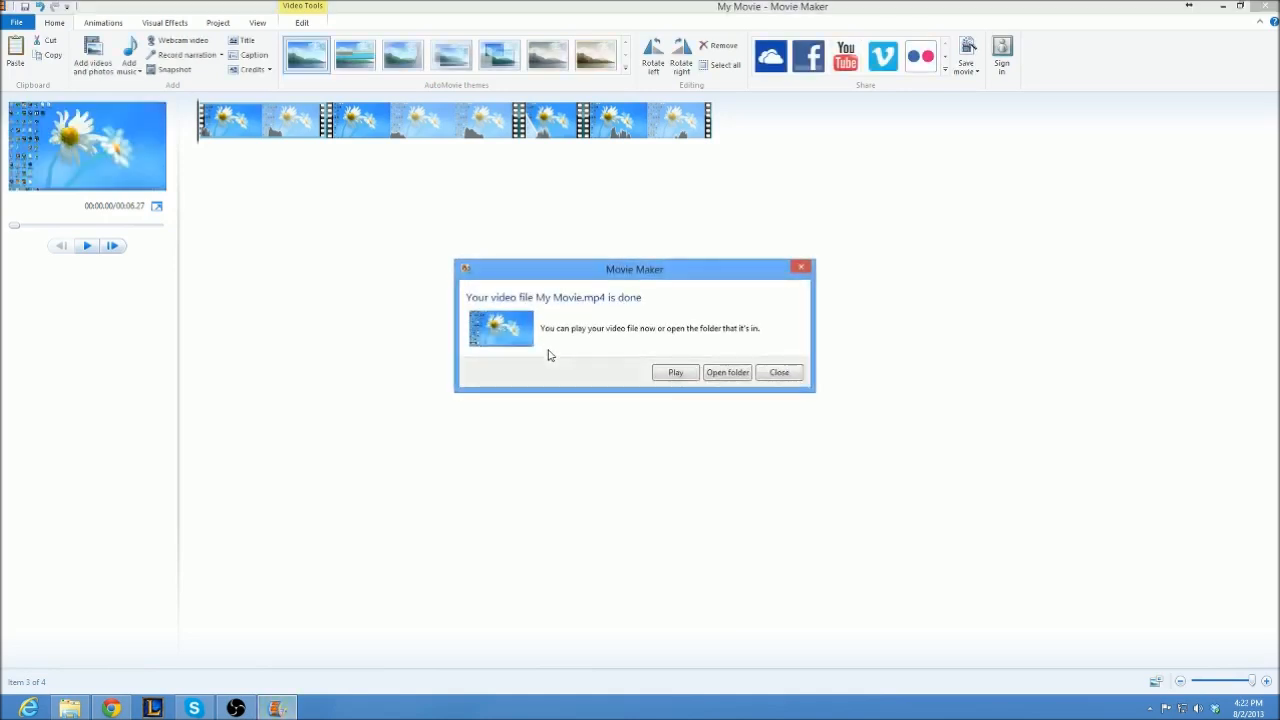
- Open the folder containing the saved movie, play My Movie.mp4, close the Video app and return to Movie Maker
{"action": "left_click", "coordinate": [736, 376]}
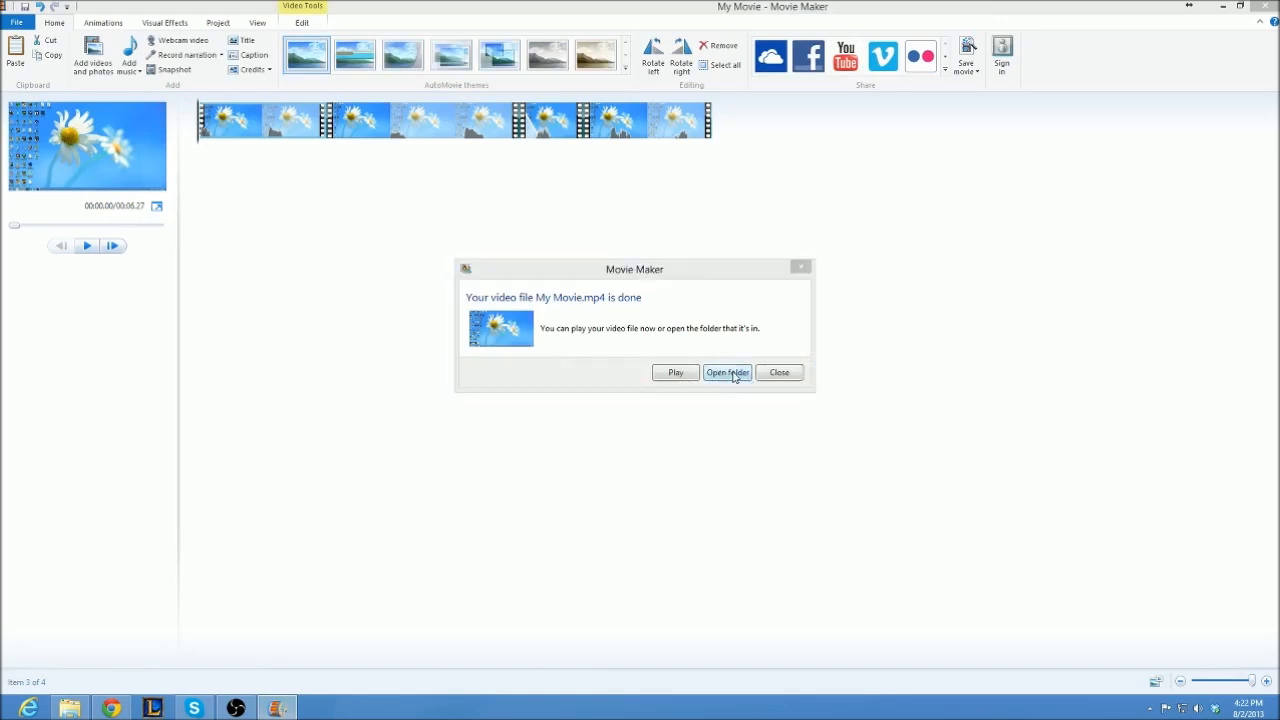
{"action": "double_click", "coordinate": [447, 300]}
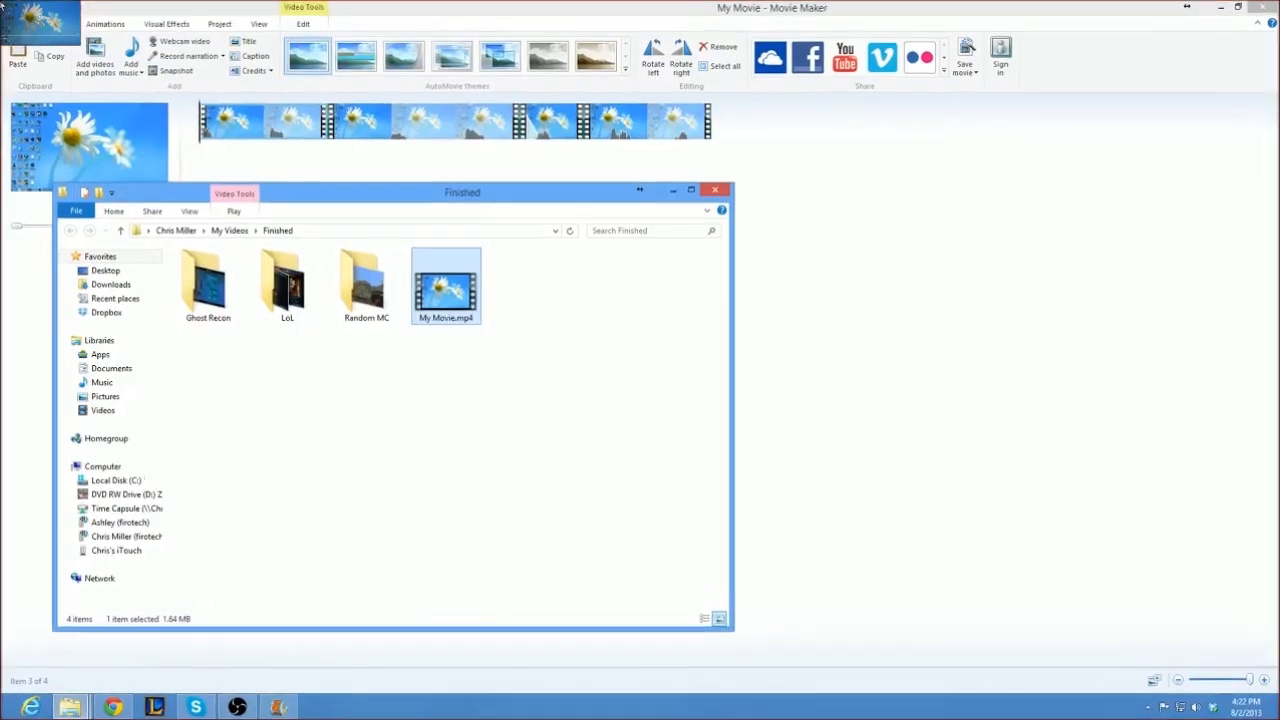
{"action": "mouse_move", "coordinate": [6, 109]}
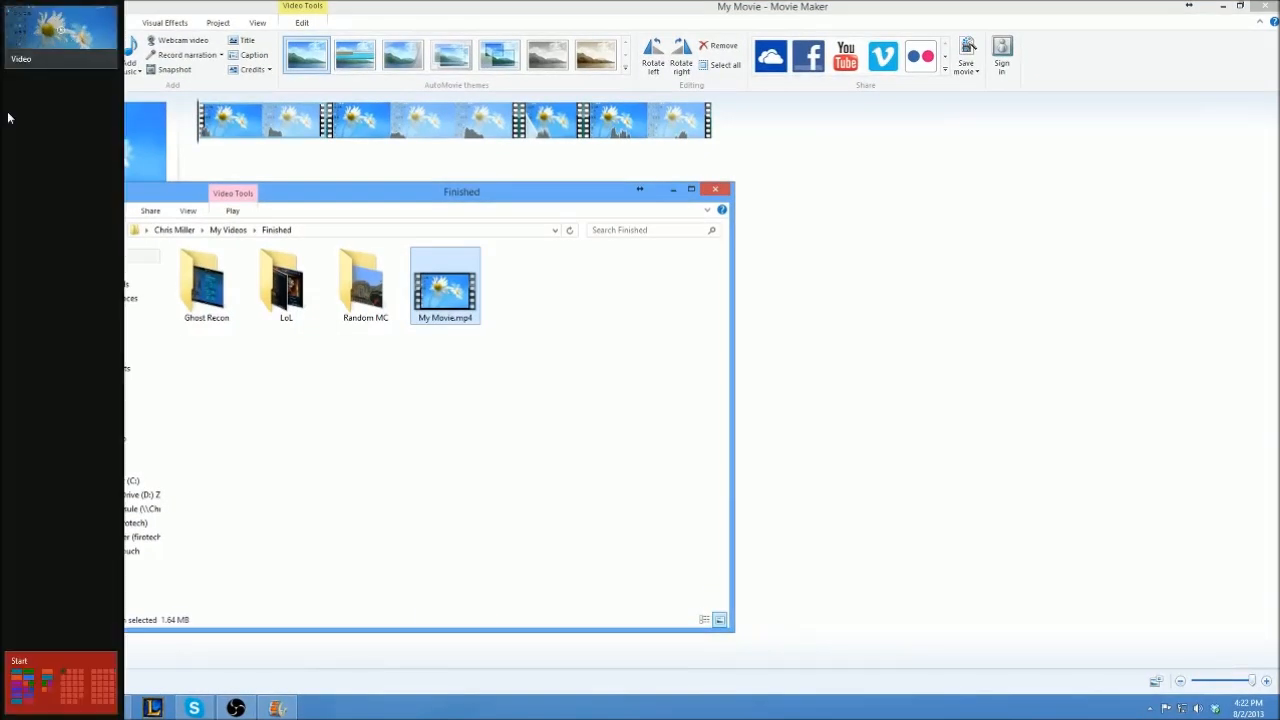
{"action": "right_click", "coordinate": [44, 57]}
{"action": "left_click", "coordinate": [66, 59]}
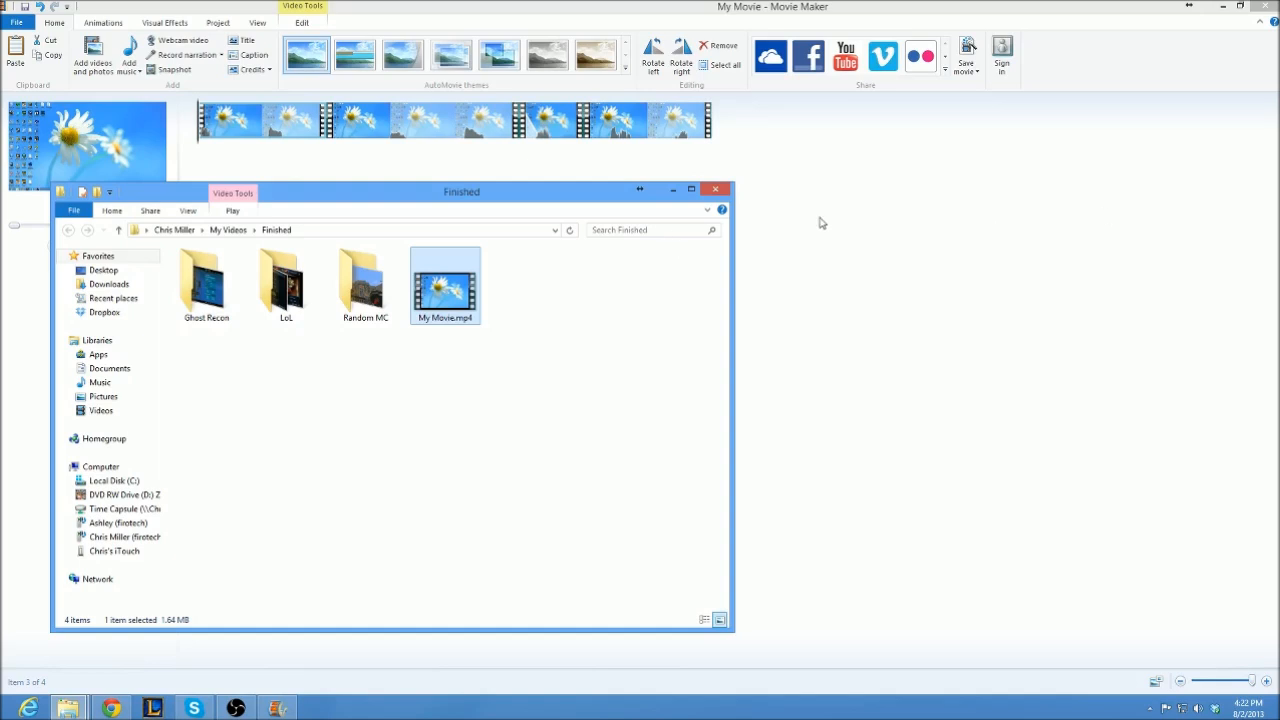
{"action": "left_click", "coordinate": [817, 250]}
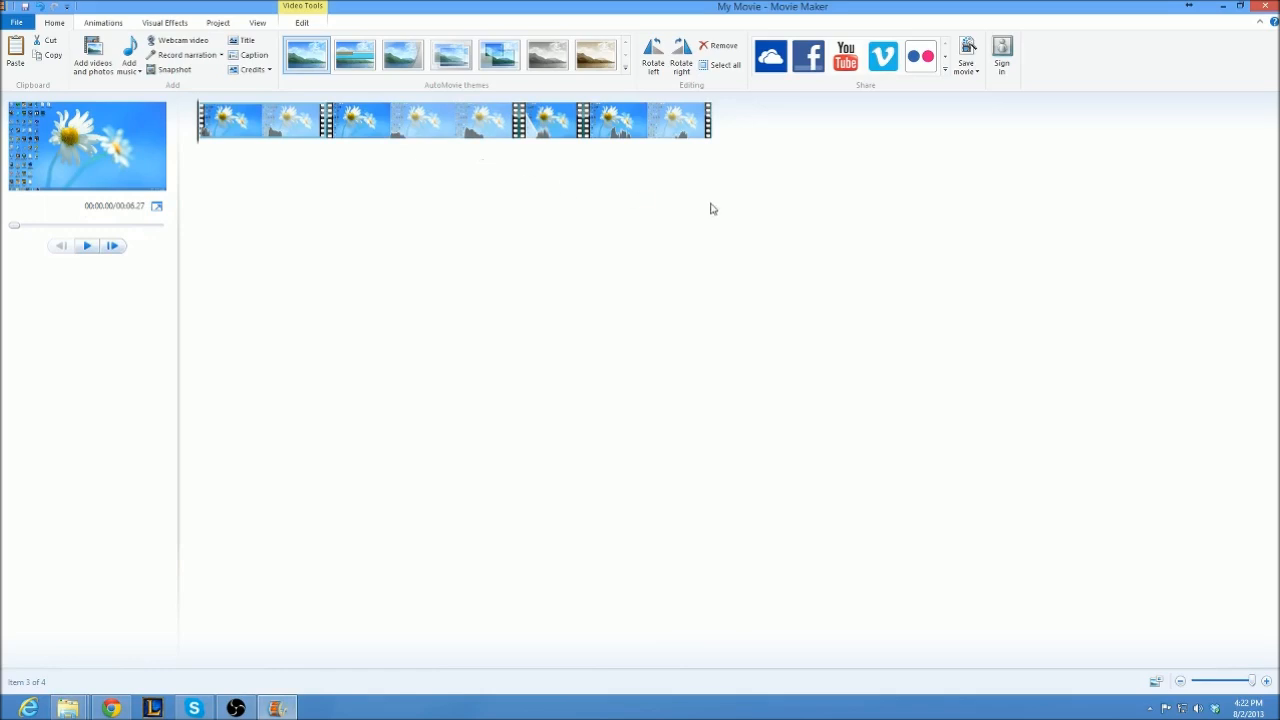